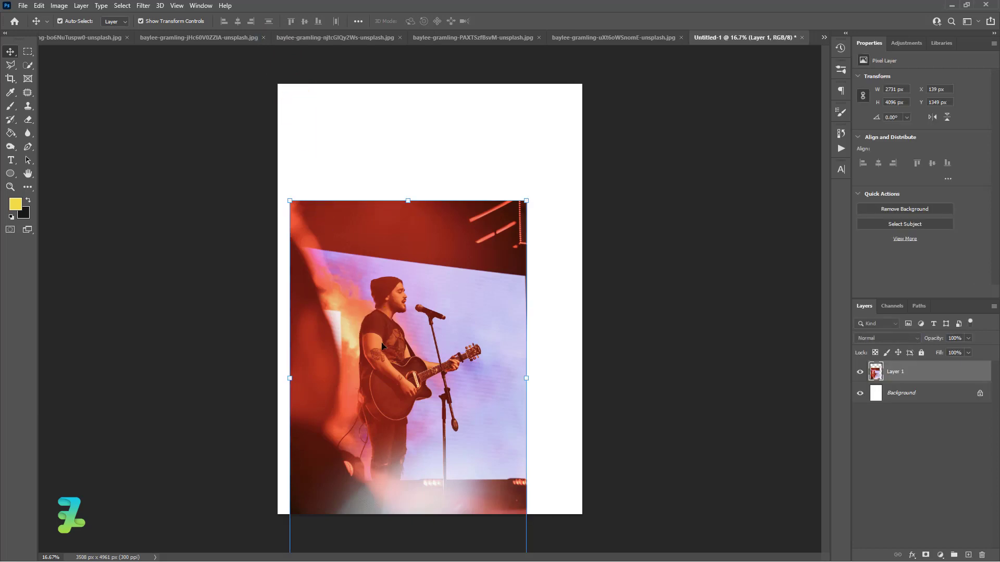
# Enlarge the red guitarist photo to about 3346 × 5018 px and place it toward the canvas's lower left, running past both edges.
pyautogui.moveTo(394, 344); pyautogui.dragTo(414, 254)
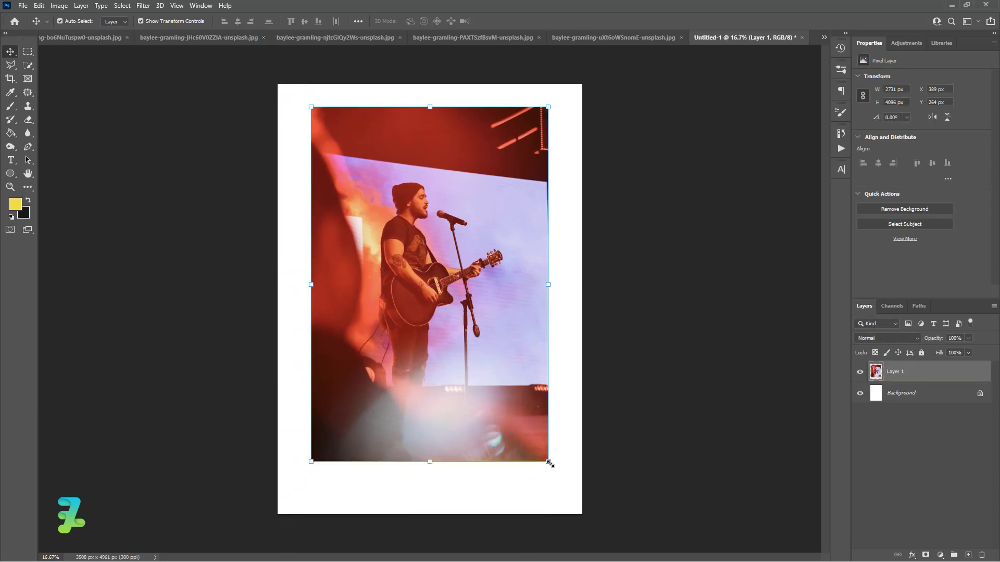
pyautogui.moveTo(581, 492); pyautogui.dragTo(627, 536)
pyautogui.moveTo(461, 387); pyautogui.dragTo(397, 394)
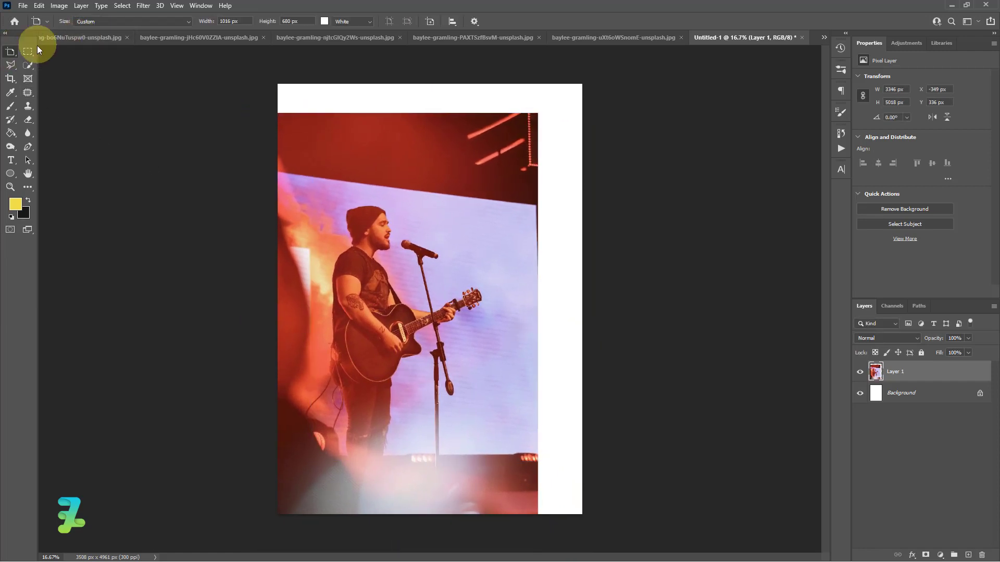
# Float the bo6NuTuspw0 photo of the blue-lit singer, copy it into Untitled-1 as a new layer, and close the source photo.
pyautogui.rightClick(10, 51)
pyautogui.rightClick(44, 50)
pyautogui.click(55, 40)
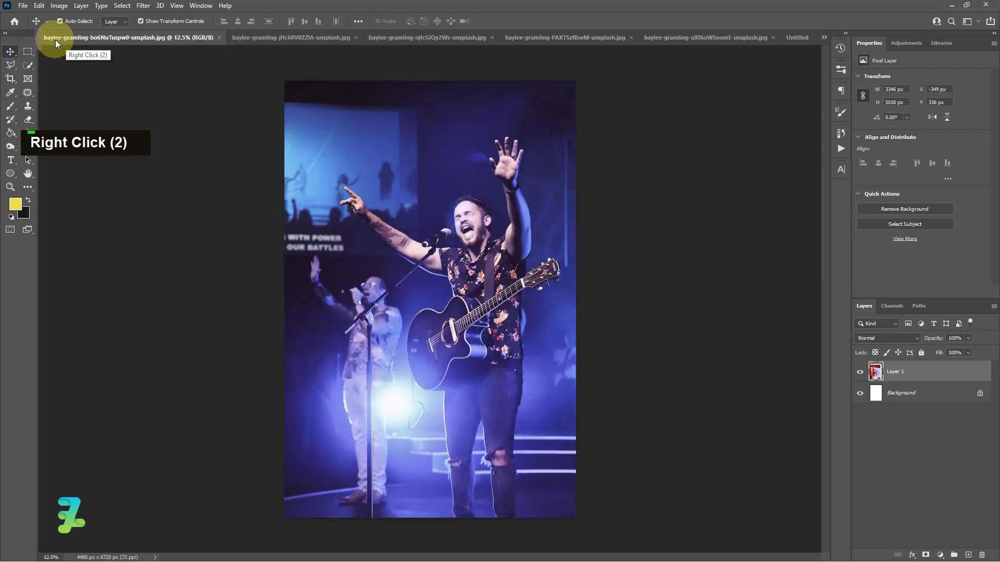
pyautogui.rightClick(55, 40)
pyautogui.click(95, 92)
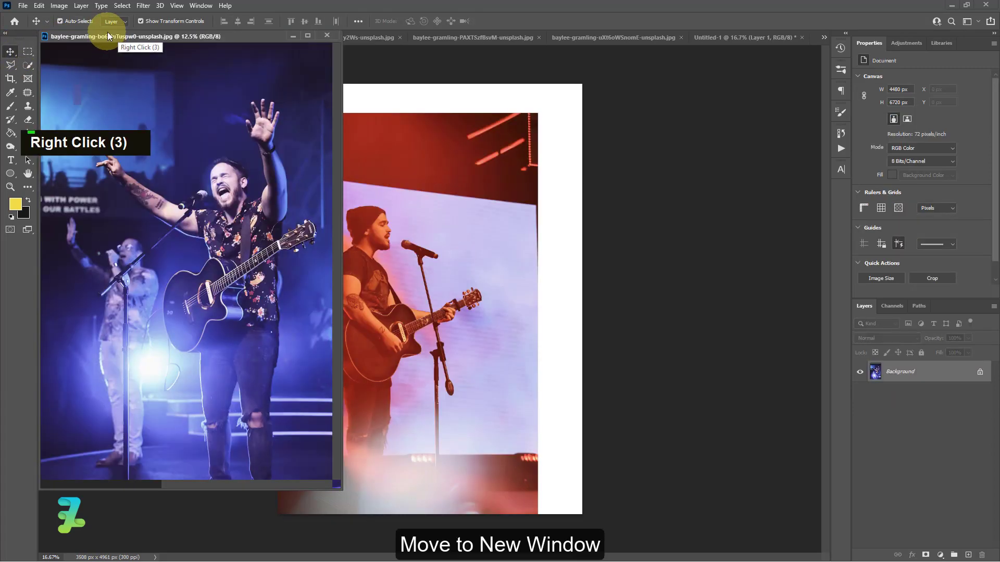
pyautogui.moveTo(107, 33); pyautogui.dragTo(263, 174)
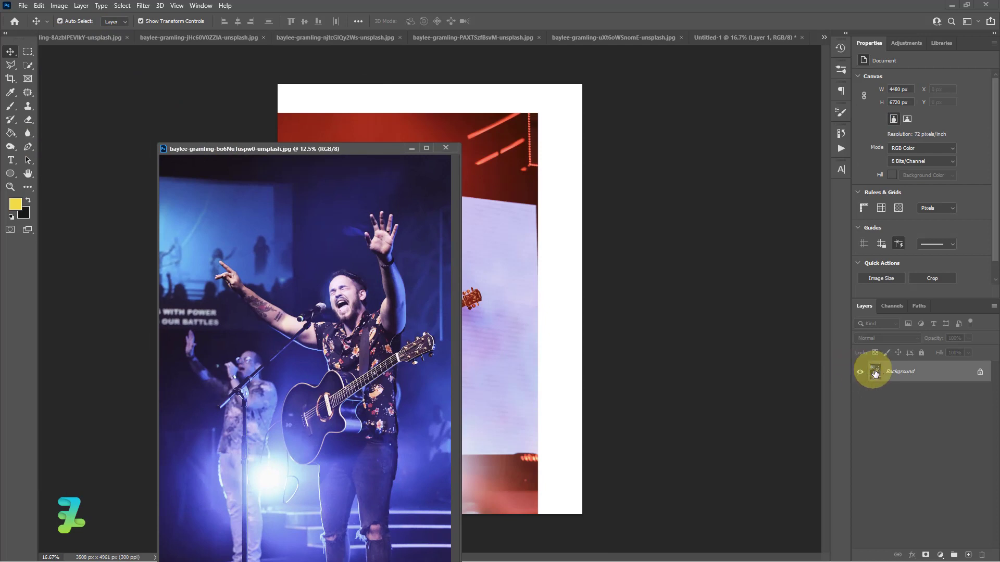
pyautogui.moveTo(875, 371); pyautogui.dragTo(465, 151)
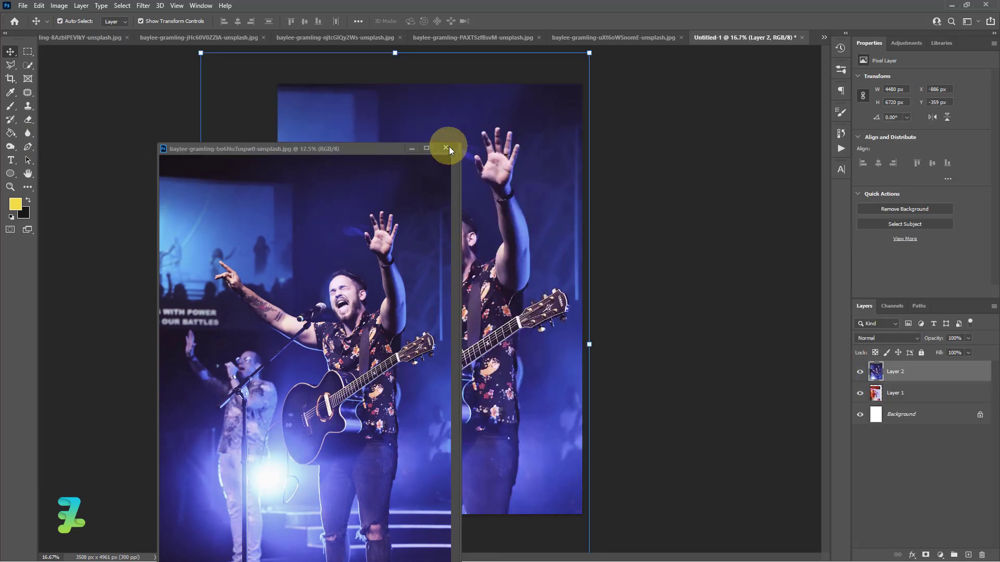
pyautogui.click(446, 148)
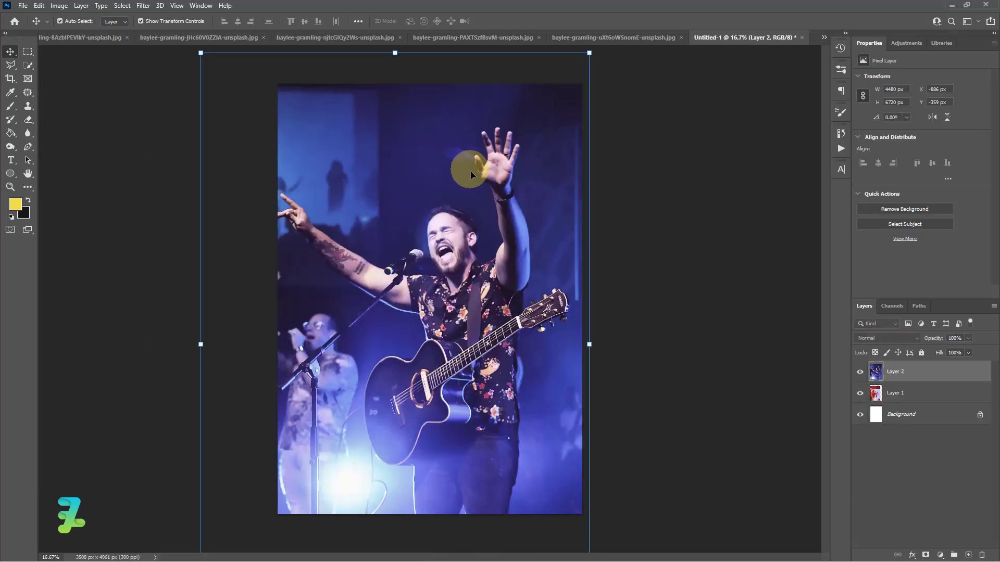
# Scale the blue singer photo to about 89.29% and position it so the singer stands on the right of the canvas.
pyautogui.moveTo(478, 178); pyautogui.dragTo(536, 199)
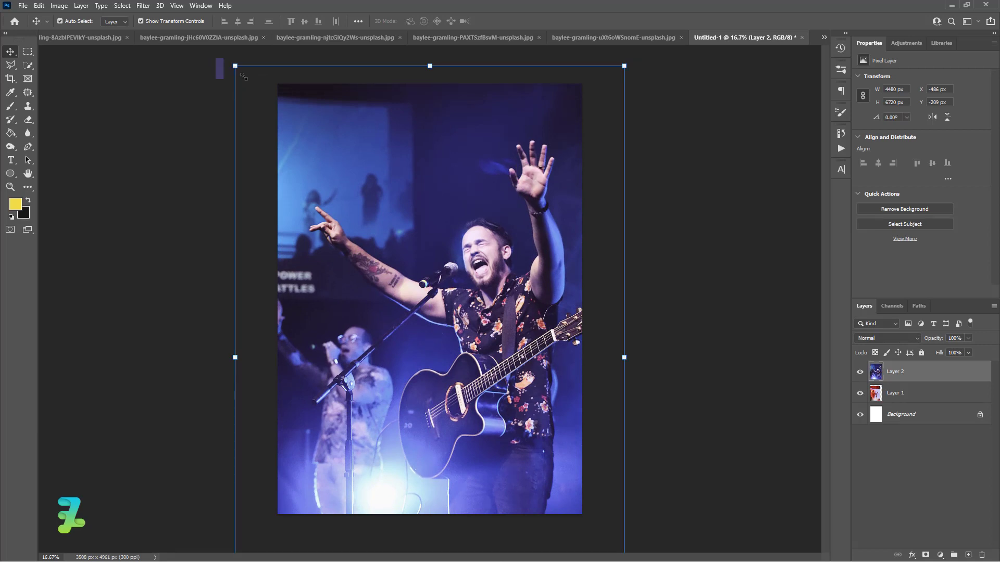
pyautogui.moveTo(243, 76); pyautogui.dragTo(285, 138)
pyautogui.moveTo(512, 252); pyautogui.dragTo(499, 195)
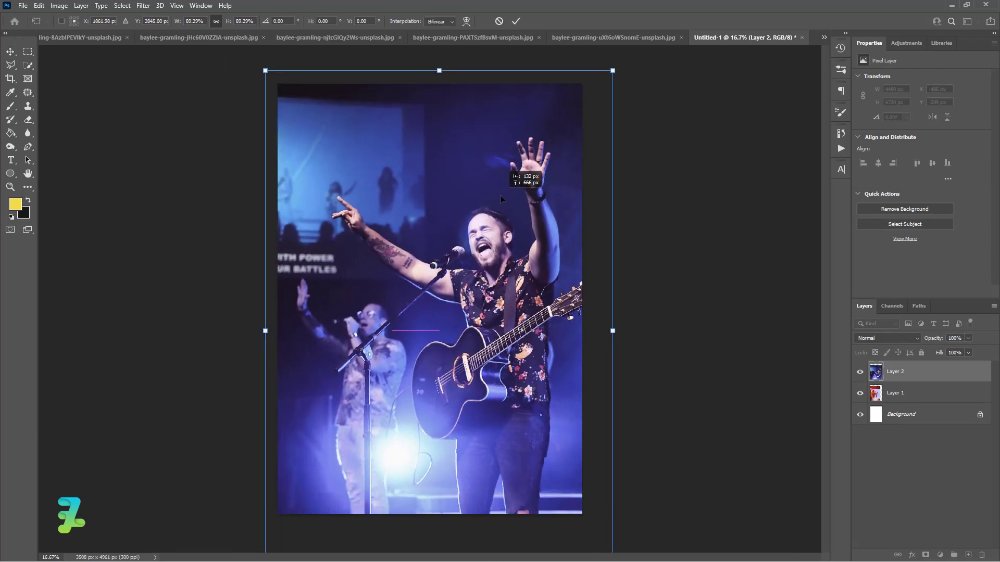
# Set the opacity of Layer 2 to 82% and the opacity of Layer 1 to 88%.
pyautogui.click(969, 338)
pyautogui.moveTo(969, 352); pyautogui.dragTo(958, 351)
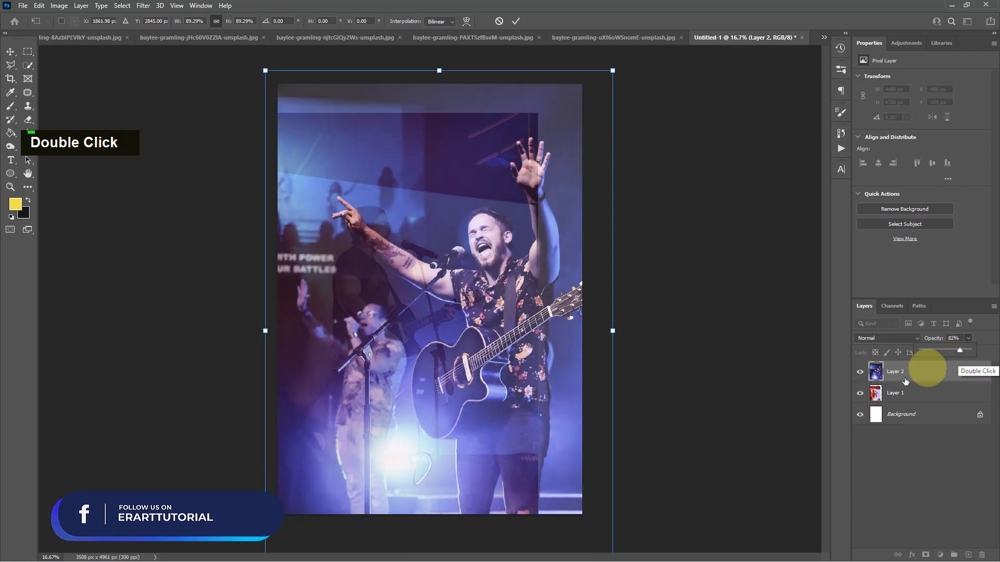
pyautogui.click(886, 392)
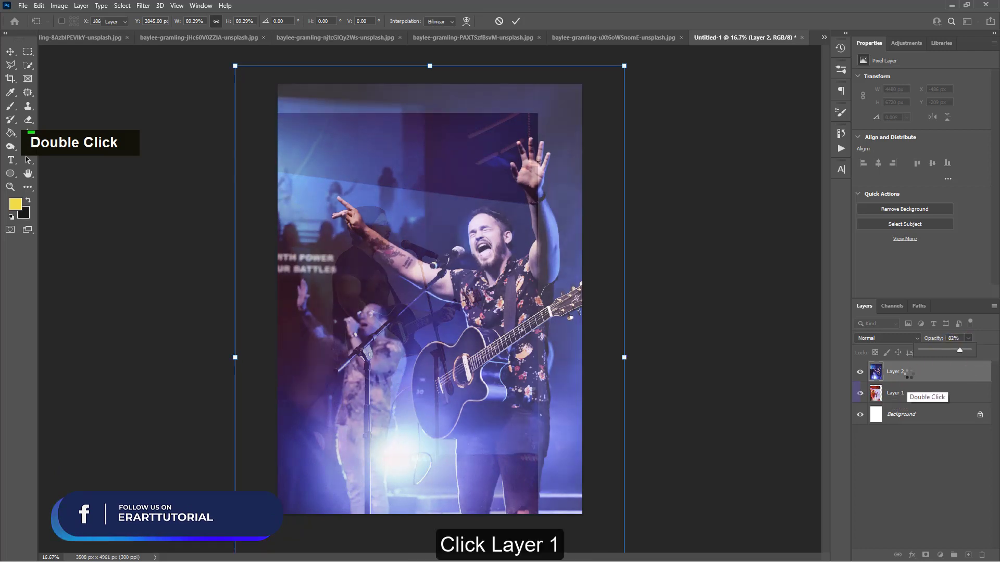
pyautogui.click(968, 338)
pyautogui.click(967, 339)
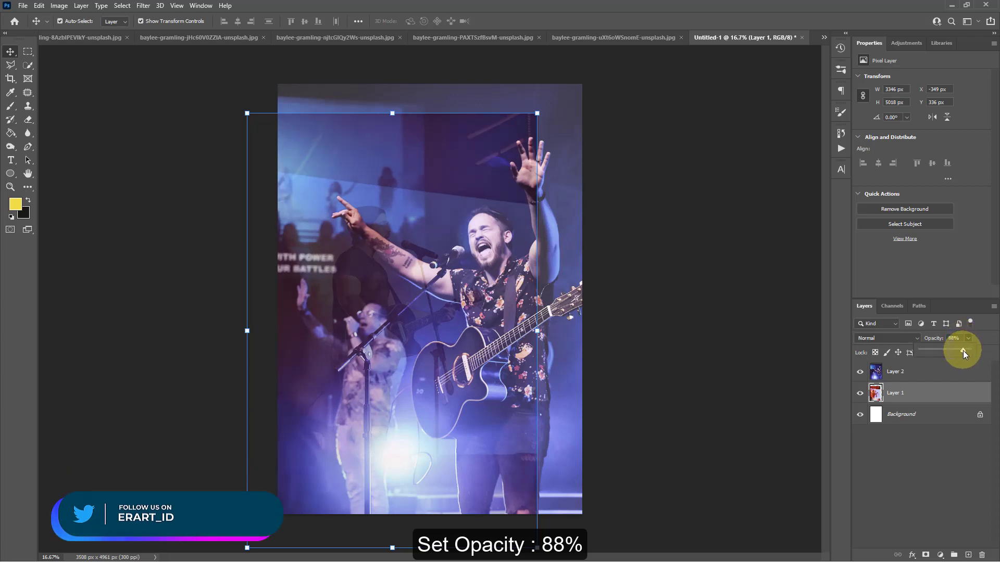
# Move the blue singer photo up to about X -162, Y -748 px and add a layer mask to it.
pyautogui.click(878, 378)
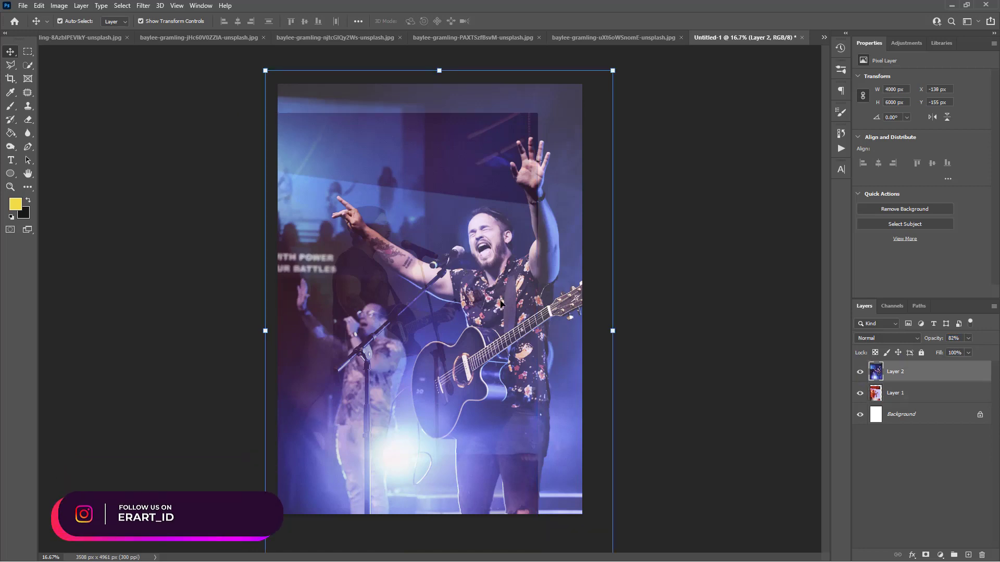
pyautogui.moveTo(500, 302); pyautogui.dragTo(497, 250)
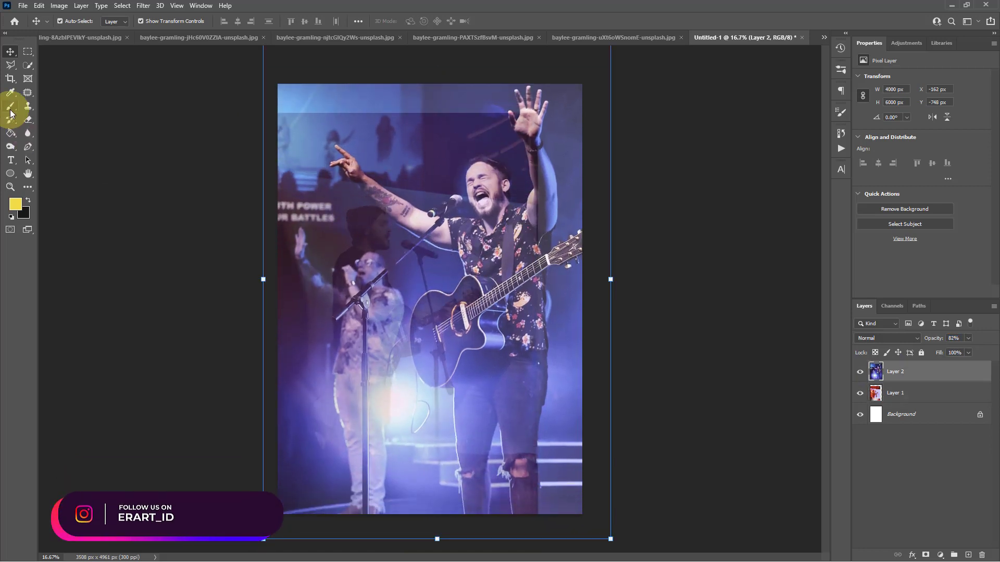
pyautogui.click(925, 555)
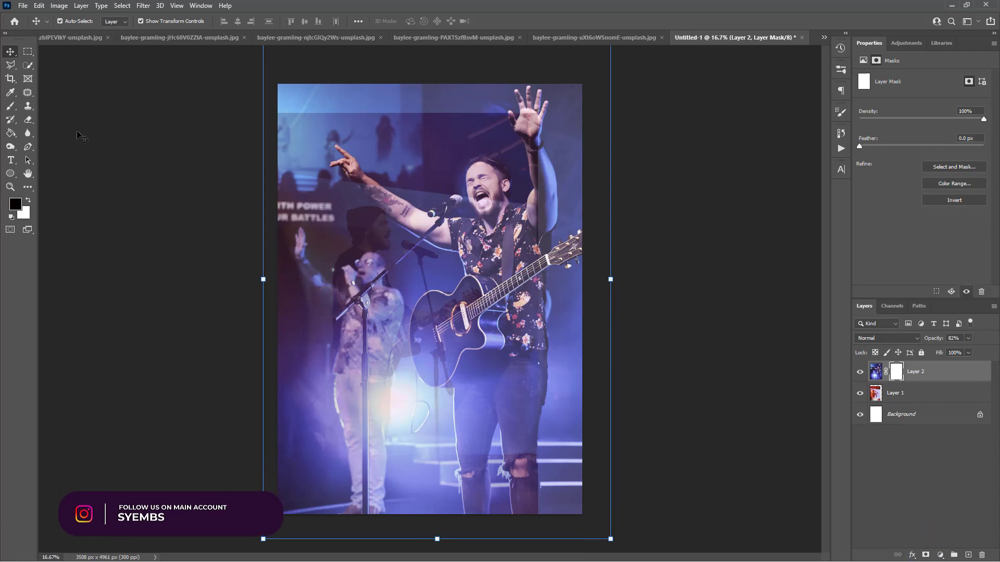
# Paint black on Layer 2's mask with the Brush tool, starting at 700 px, to reveal the red guitarist and fade the right edge.
pyautogui.click(9, 119)
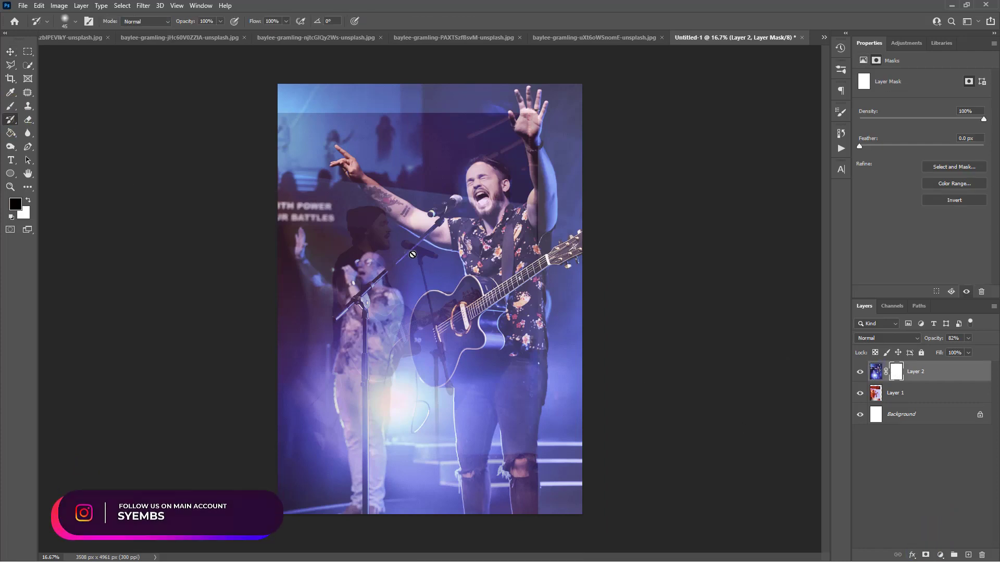
pyautogui.click(8, 110)
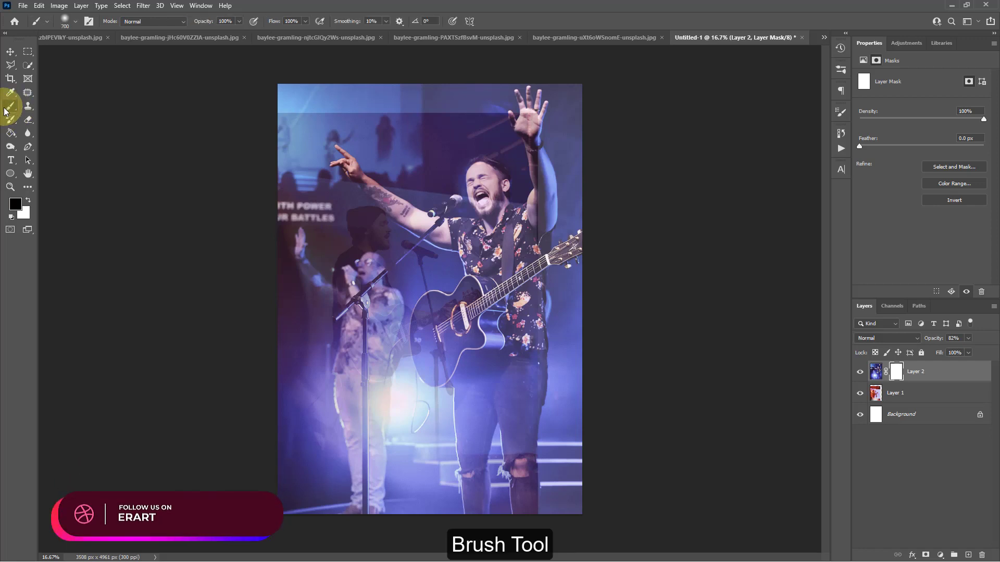
pyautogui.moveTo(318, 217)
pyautogui.mouseDown()
pyautogui.moveTo(332, 278)
pyautogui.moveTo(321, 307)
pyautogui.moveTo(271, 244)
pyautogui.moveTo(272, 336)
pyautogui.moveTo(332, 372)
pyautogui.moveTo(358, 288)
pyautogui.moveTo(328, 389)
pyautogui.moveTo(391, 443)
pyautogui.moveTo(325, 500)
pyautogui.moveTo(298, 473)
pyautogui.moveTo(252, 127)
pyautogui.moveTo(318, 84)
pyautogui.moveTo(574, 99)
pyautogui.moveTo(616, 120)
pyautogui.moveTo(604, 341)
pyautogui.moveTo(627, 435)
pyautogui.moveTo(604, 468)
pyautogui.mouseUp()
pyautogui.press(']')
pyautogui.press('\\')
pyautogui.press('\\')
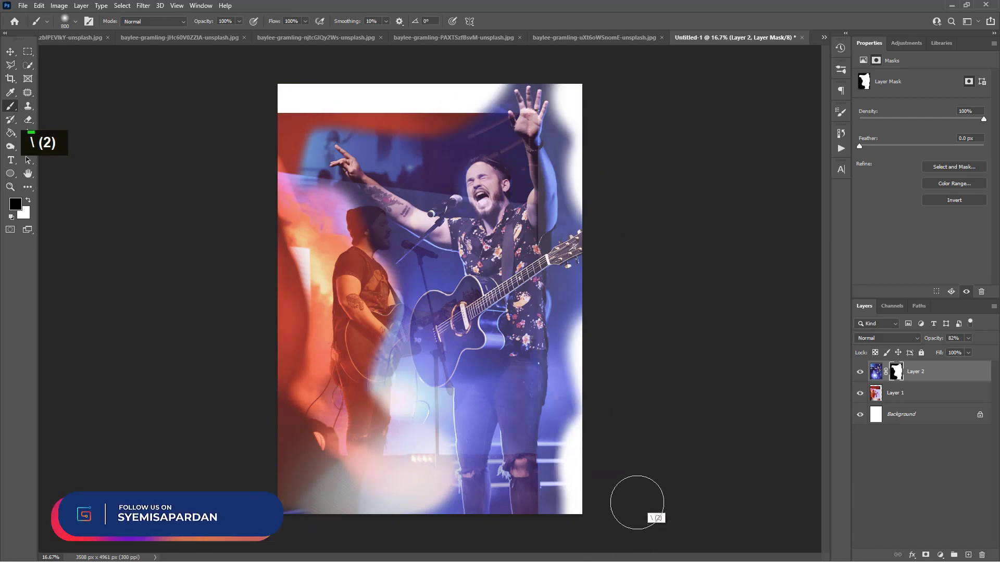
# Enlarge the brush to 1500 px, mask out more of the blue photo's edges, and restore the area around the pointing hand in white.
pyautogui.press(']')
pyautogui.press(']')
pyautogui.press(']')
pyautogui.press(']')
pyautogui.press(']')
pyautogui.press(']')
pyautogui.press(']')
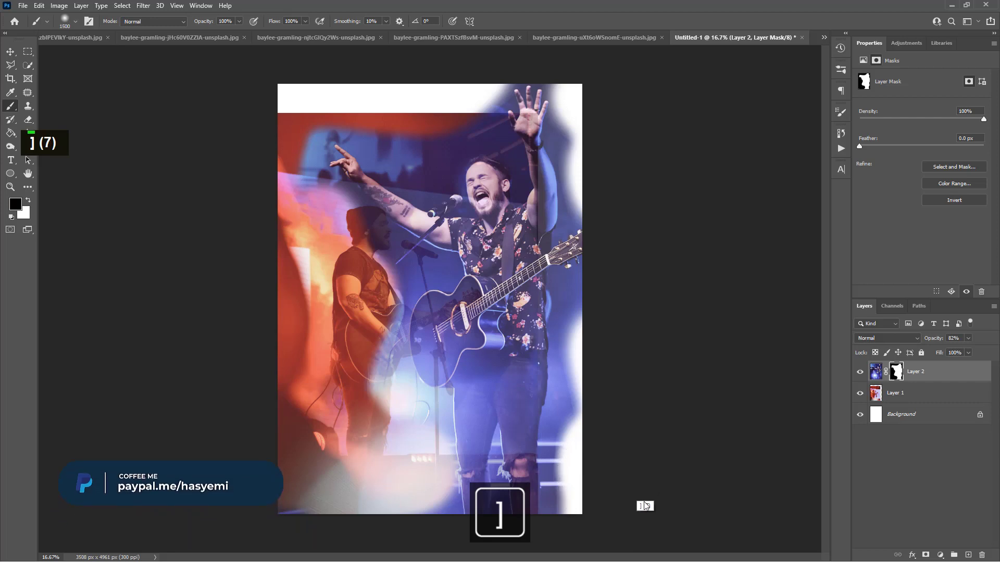
pyautogui.moveTo(640, 455)
pyautogui.mouseDown()
pyautogui.moveTo(668, 247)
pyautogui.moveTo(660, 267)
pyautogui.moveTo(624, 114)
pyautogui.moveTo(629, 157)
pyautogui.moveTo(423, 63)
pyautogui.moveTo(445, 79)
pyautogui.moveTo(412, 85)
pyautogui.moveTo(393, 104)
pyautogui.moveTo(370, 96)
pyautogui.moveTo(253, 109)
pyautogui.mouseUp()
pyautogui.click(28, 200)
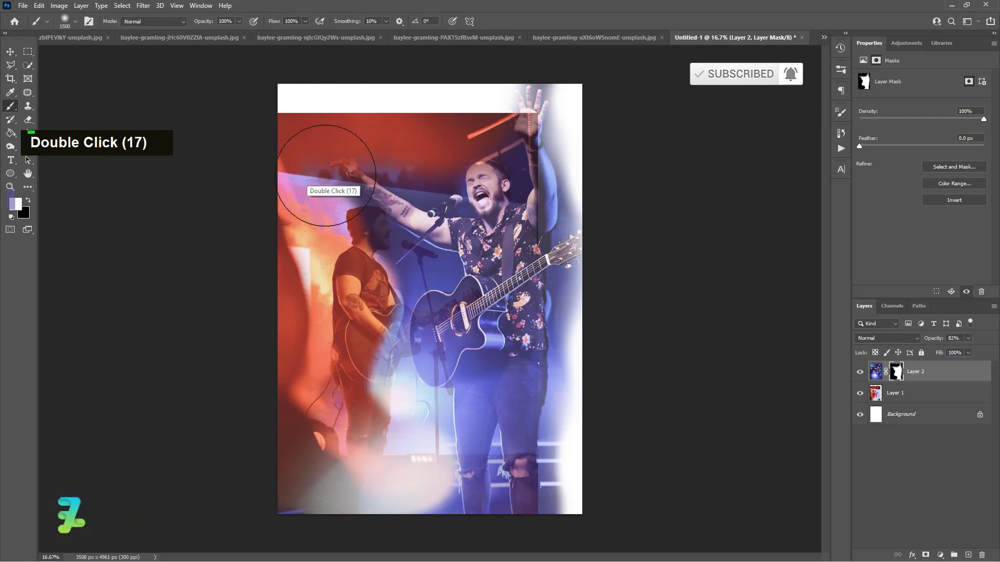
pyautogui.moveTo(312, 168)
pyautogui.mouseDown()
pyautogui.moveTo(400, 165)
pyautogui.moveTo(475, 197)
pyautogui.mouseUp()
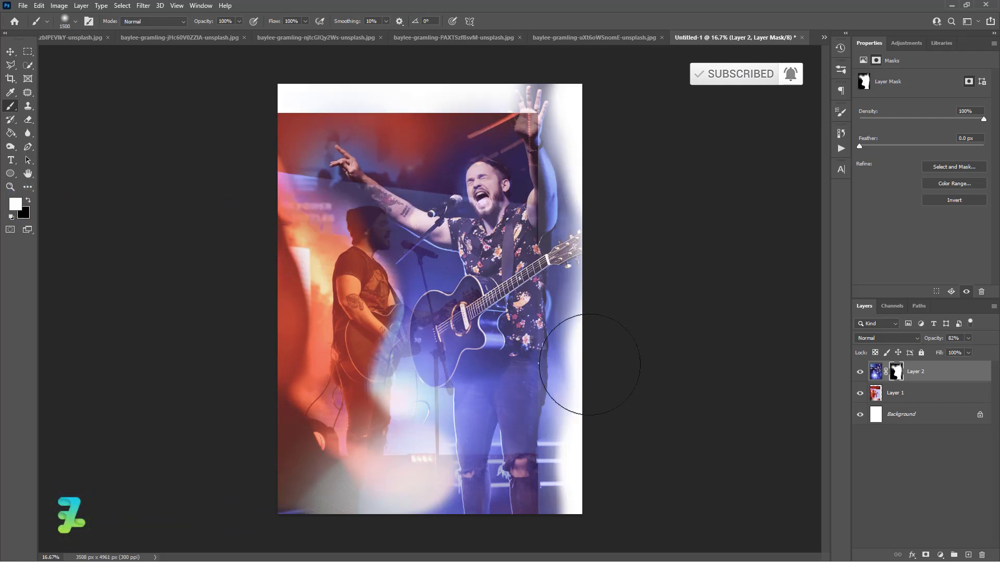
# Set Layer 1's opacity to 95% and move the red guitarist photo down to about X -481, Y 869 px.
pyautogui.click(876, 394)
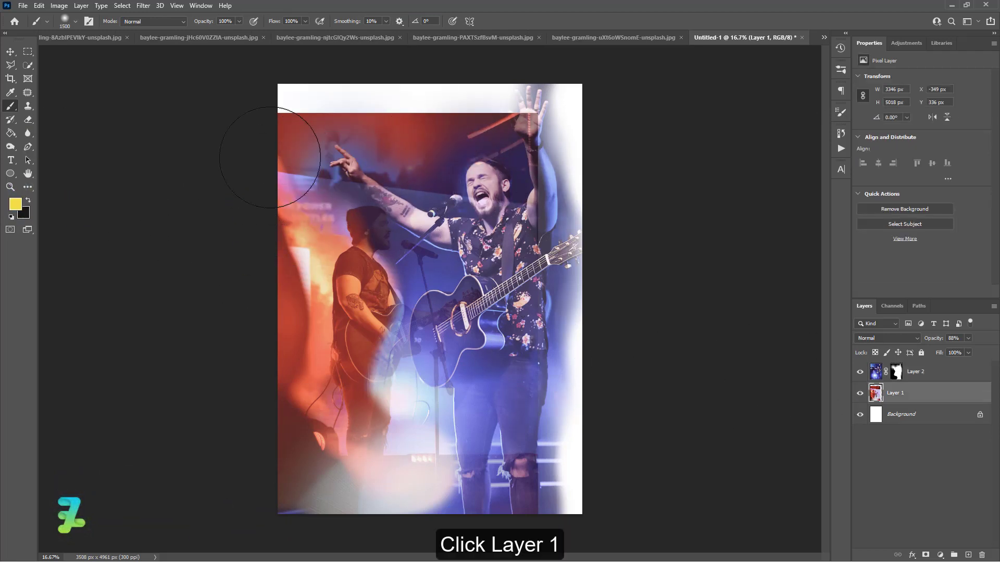
pyautogui.click(10, 52)
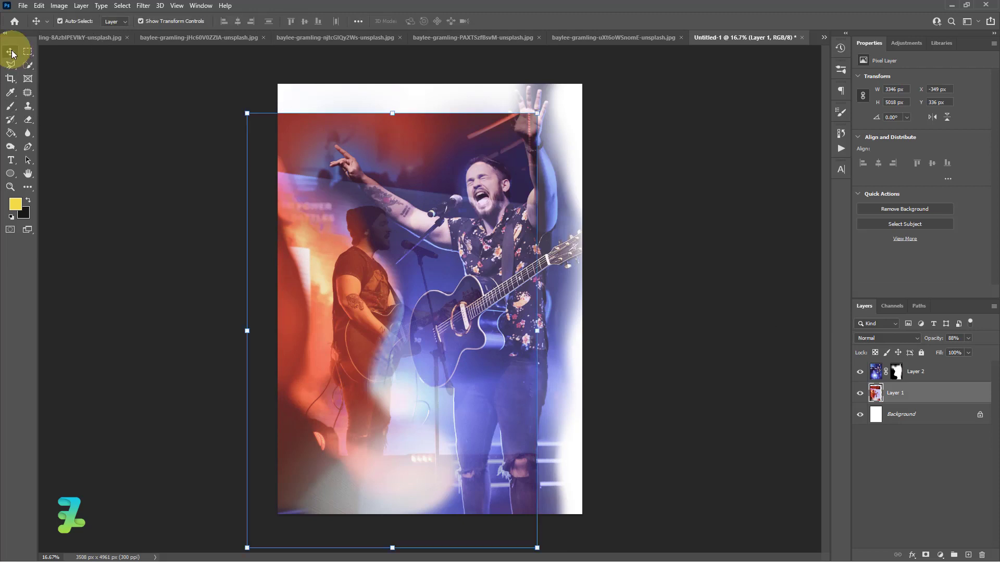
pyautogui.click(968, 339)
pyautogui.moveTo(968, 349); pyautogui.dragTo(972, 350)
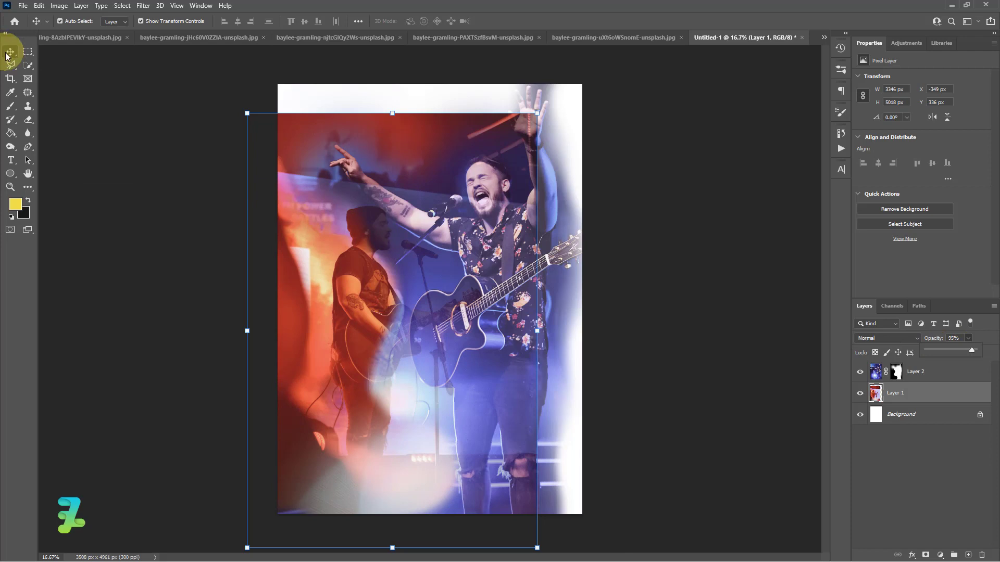
pyautogui.moveTo(377, 288); pyautogui.dragTo(370, 329)
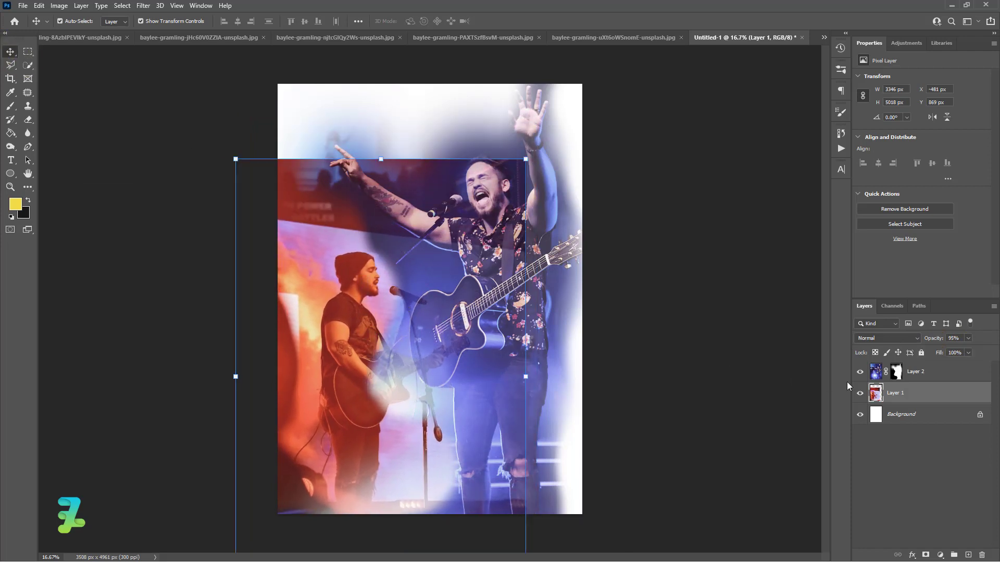
# Paint black on Layer 2's mask with the 1500 px brush around the red guitarist and along the canvas's bottom, right and top edges.
pyautogui.click(895, 373)
pyautogui.click(10, 106)
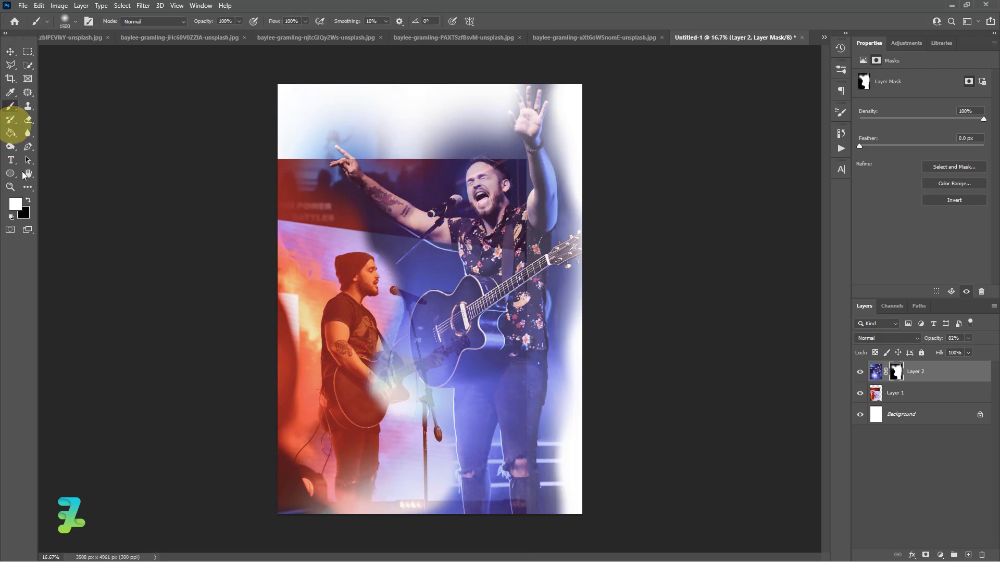
pyautogui.click(371, 280)
pyautogui.click(372, 270)
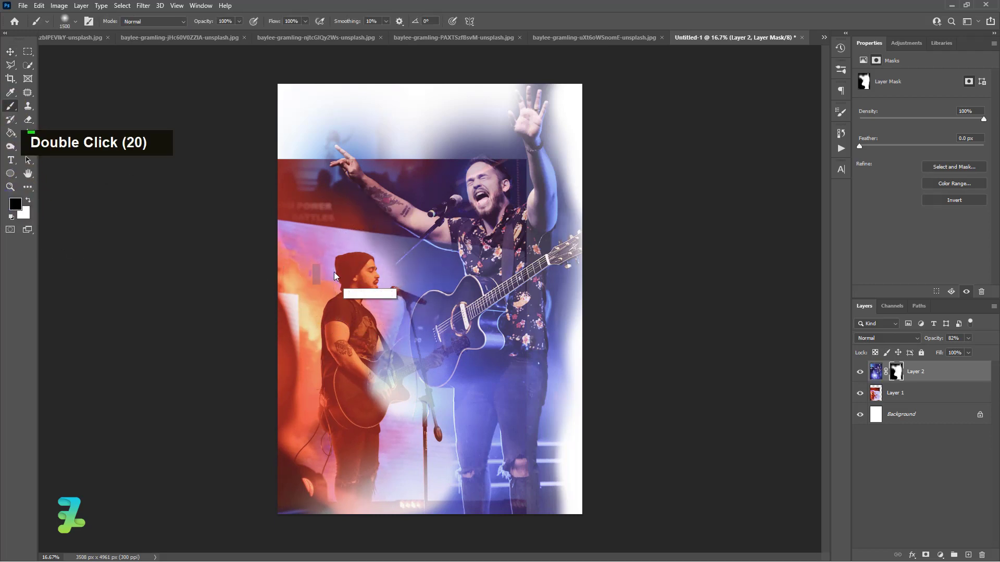
pyautogui.click(330, 271)
pyautogui.click(343, 250)
pyautogui.click(327, 244)
pyautogui.click(328, 292)
pyautogui.click(318, 343)
pyautogui.click(311, 398)
pyautogui.click(367, 386)
pyautogui.click(330, 482)
pyautogui.click(284, 500)
pyautogui.click(357, 525)
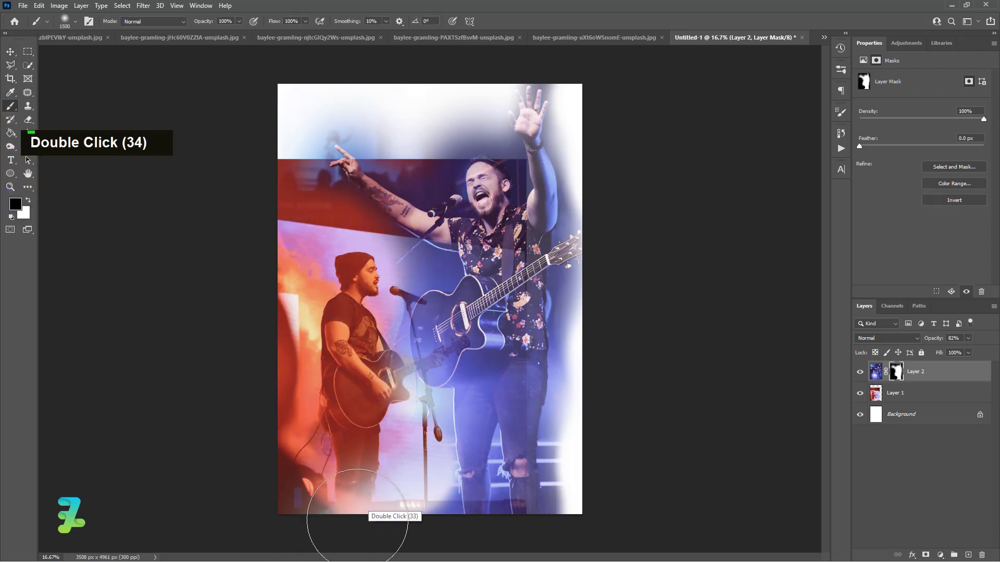
pyautogui.click(396, 534)
pyautogui.click(422, 521)
pyautogui.click(448, 508)
pyautogui.click(594, 516)
pyautogui.click(625, 367)
pyautogui.click(605, 370)
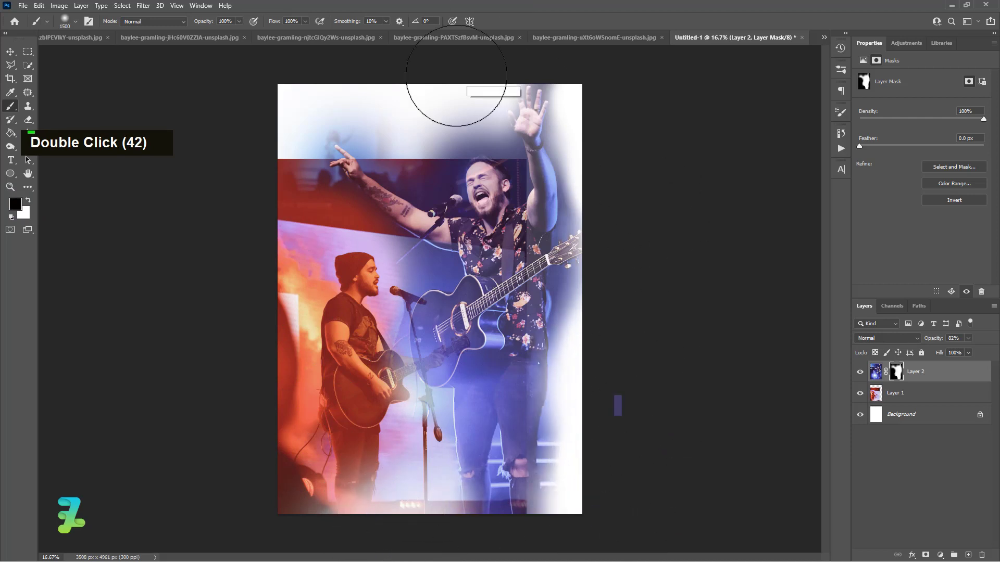
pyautogui.click(426, 98)
pyautogui.click(393, 70)
# Float the photo of the raised hand silhouette, copy it into Untitled-1 as a new layer, and close the source photo.
pyautogui.moveTo(306, 38); pyautogui.dragTo(309, 94)
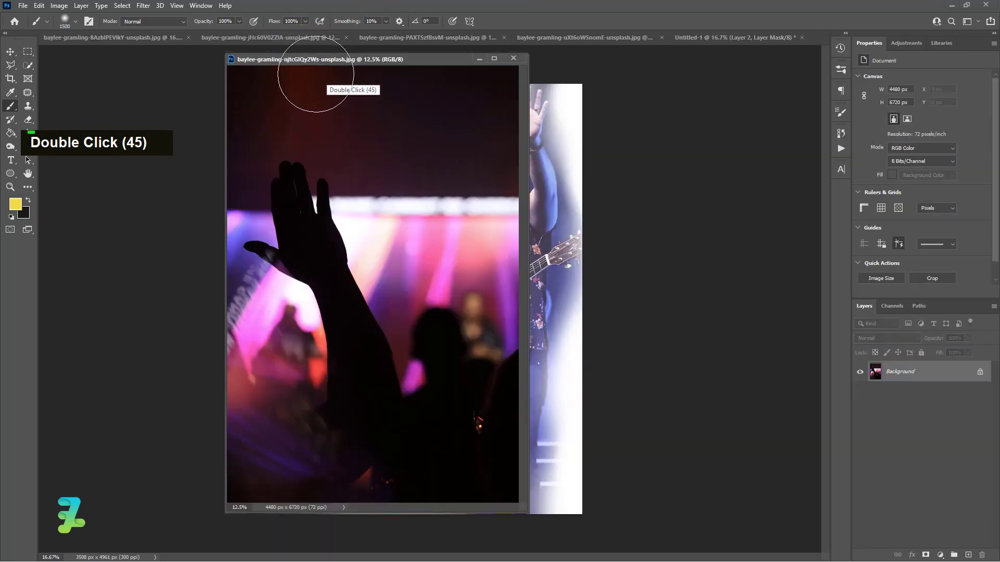
pyautogui.click(10, 51)
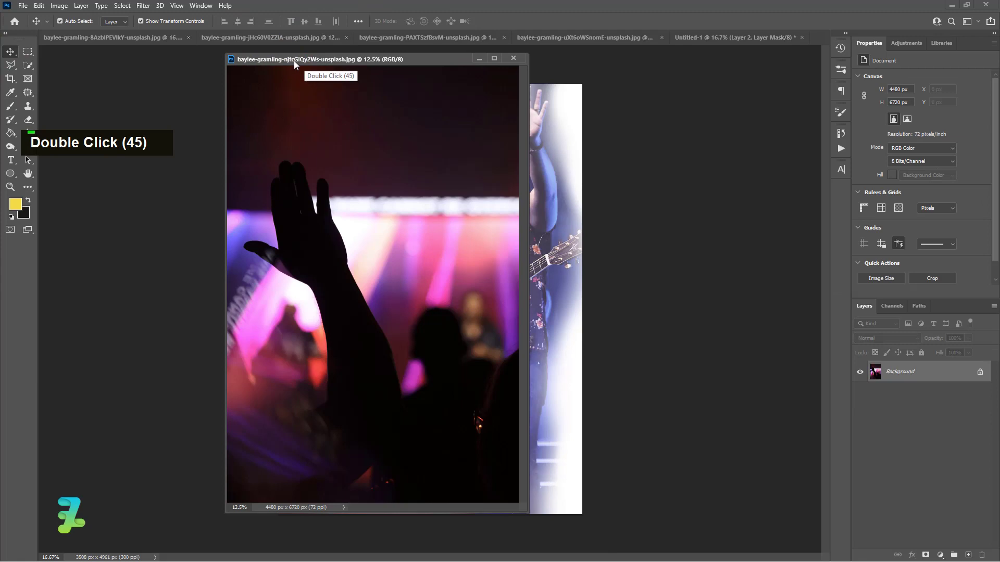
pyautogui.moveTo(294, 62); pyautogui.dragTo(66, 124)
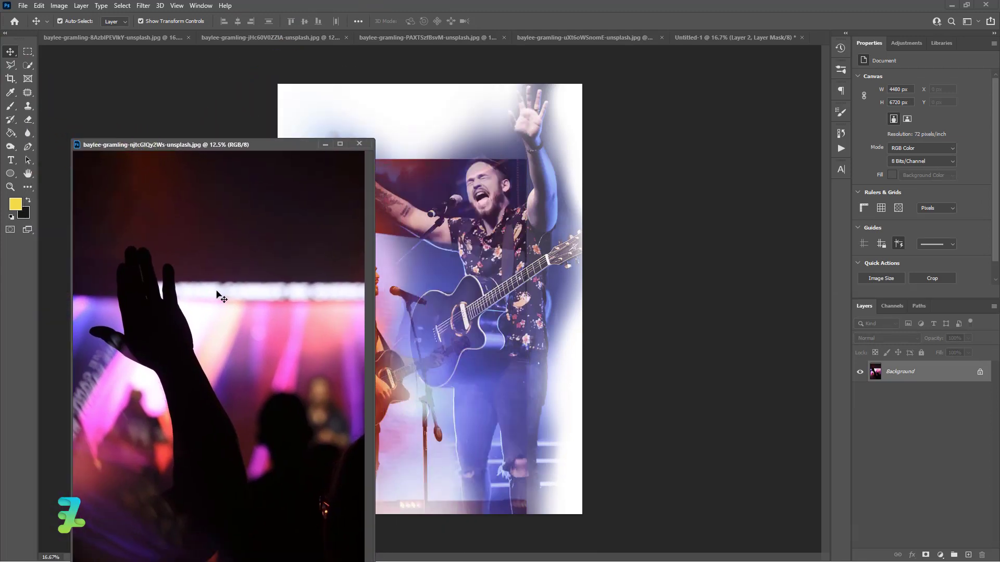
pyautogui.moveTo(436, 276); pyautogui.dragTo(438, 281)
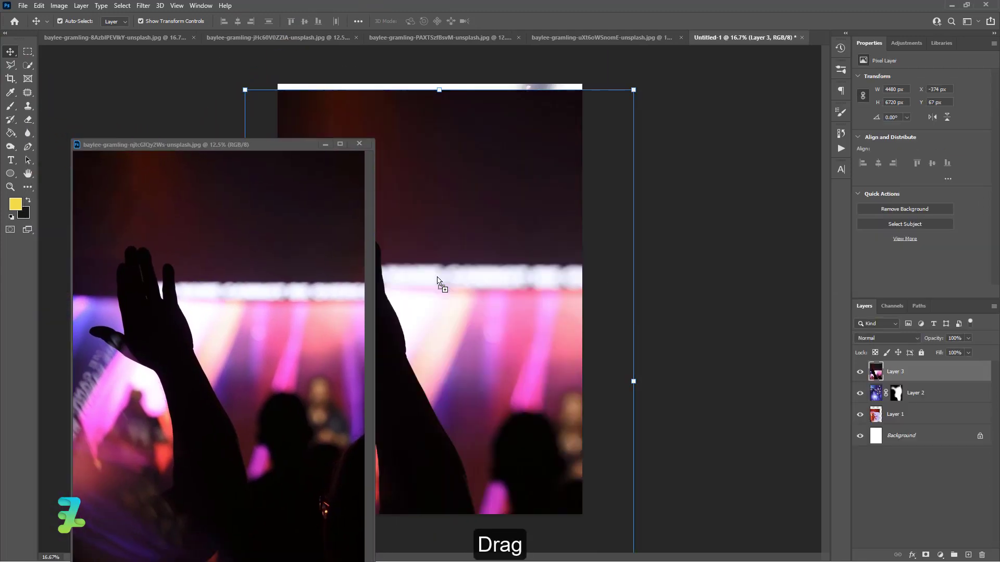
pyautogui.click(361, 143)
# Scale the raised-hand photo on Layer 3 to about 1800 × 2699 px at X 759, Y 2750 px, and set its opacity to 79%.
pyautogui.moveTo(634, 90); pyautogui.dragTo(500, 291)
pyautogui.moveTo(400, 333); pyautogui.dragTo(480, 293)
pyautogui.moveTo(548, 270); pyautogui.dragTo(445, 426)
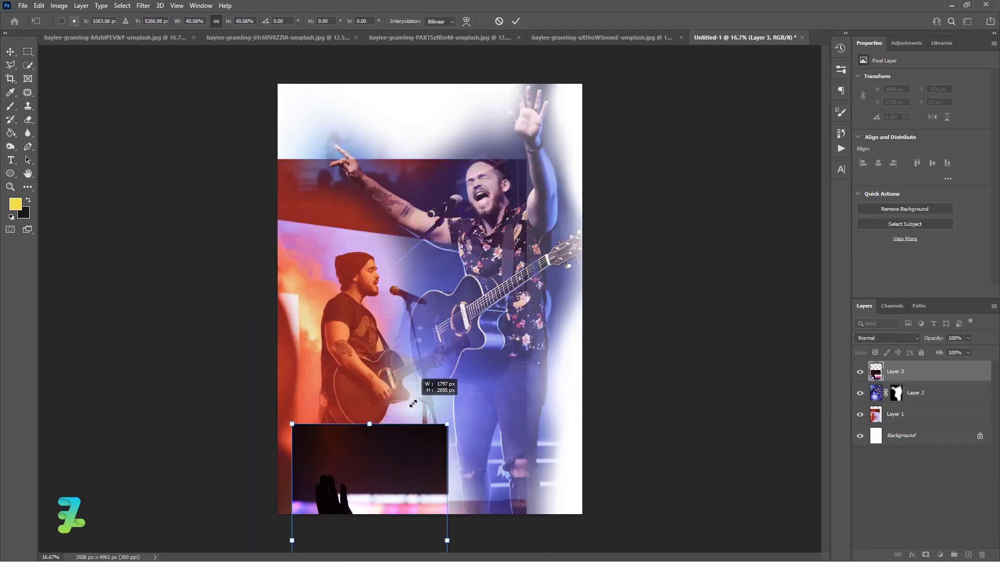
pyautogui.moveTo(386, 445); pyautogui.dragTo(439, 345)
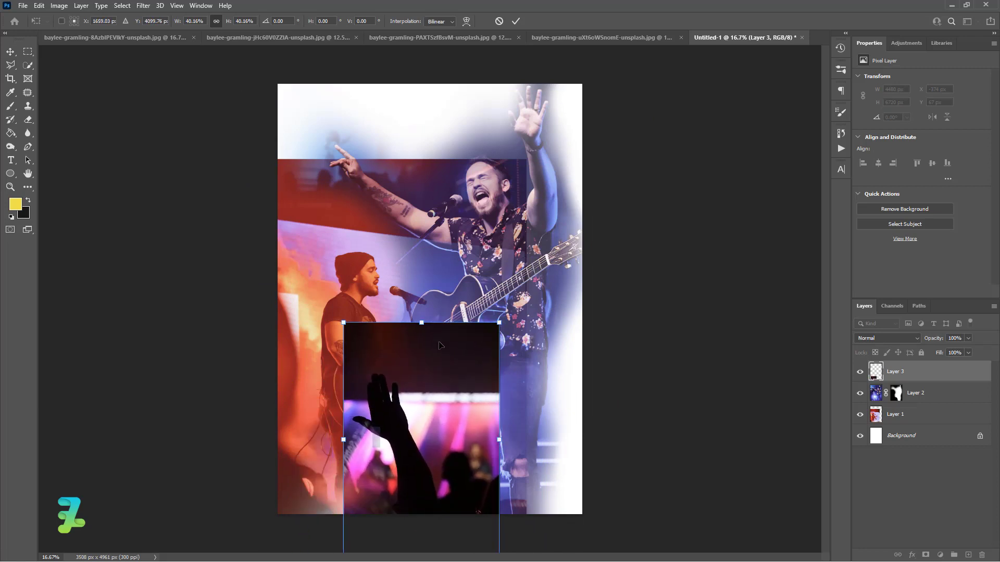
pyautogui.click(10, 52)
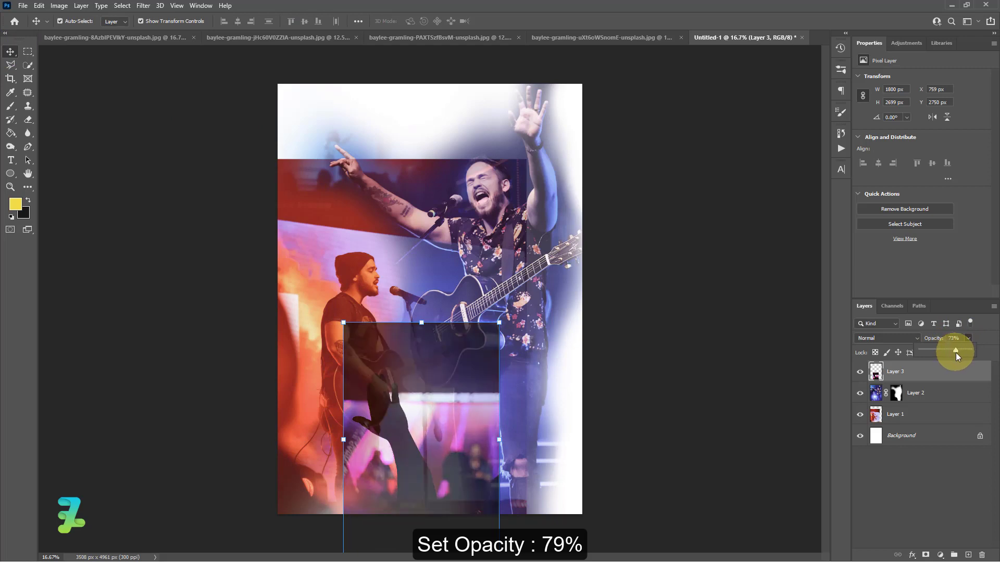
pyautogui.moveTo(955, 352); pyautogui.dragTo(958, 352)
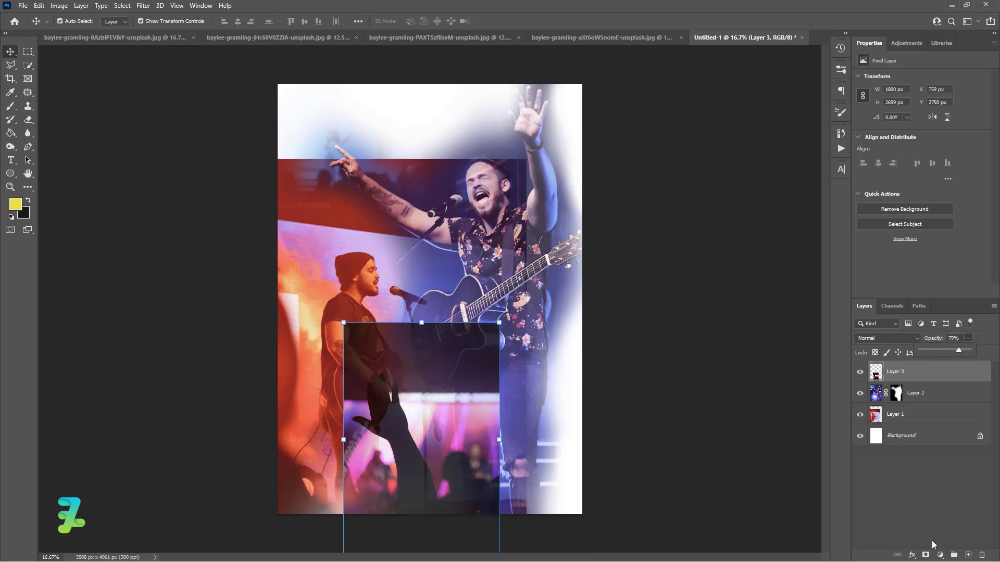
# Add a layer mask to Layer 3 and paint black with the 1300 px brush over the hand photo's upper and right edges.
pyautogui.click(926, 555)
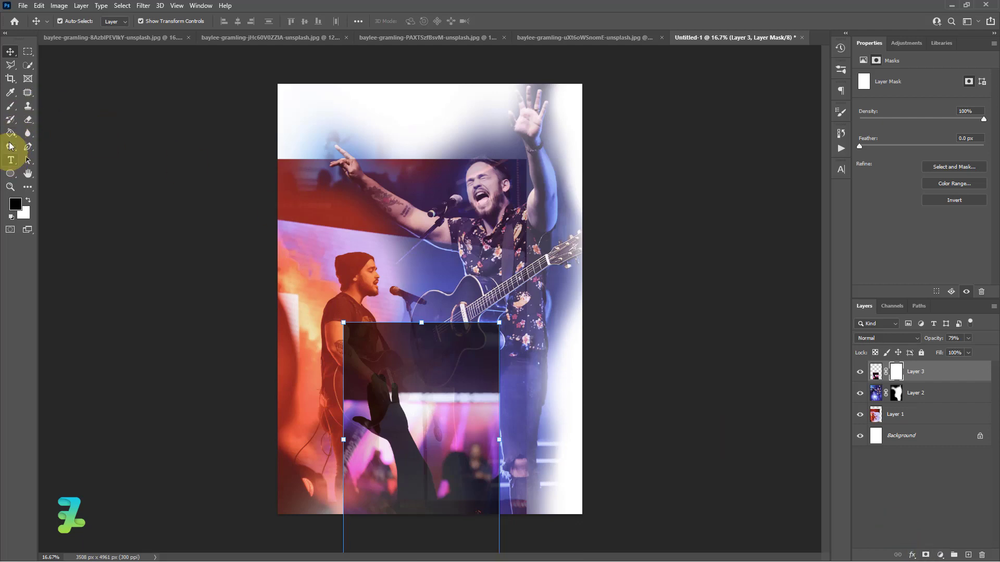
pyautogui.click(10, 106)
pyautogui.moveTo(358, 330)
pyautogui.mouseDown()
pyautogui.moveTo(546, 361)
pyautogui.moveTo(547, 353)
pyautogui.mouseUp()
pyautogui.doubleClick(525, 399)
pyautogui.click(530, 435)
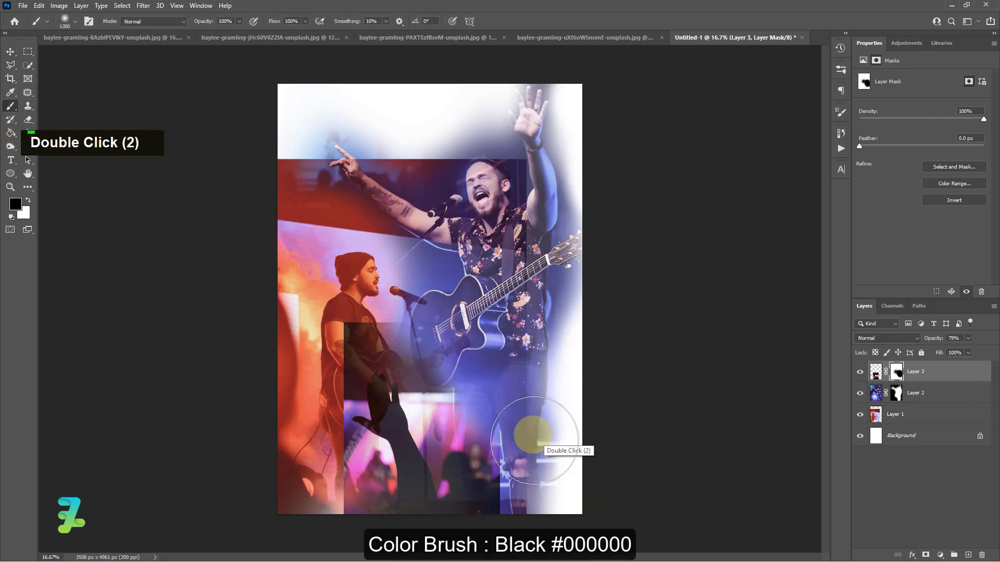
pyautogui.click(526, 458)
pyautogui.click(552, 448)
pyautogui.doubleClick(301, 341)
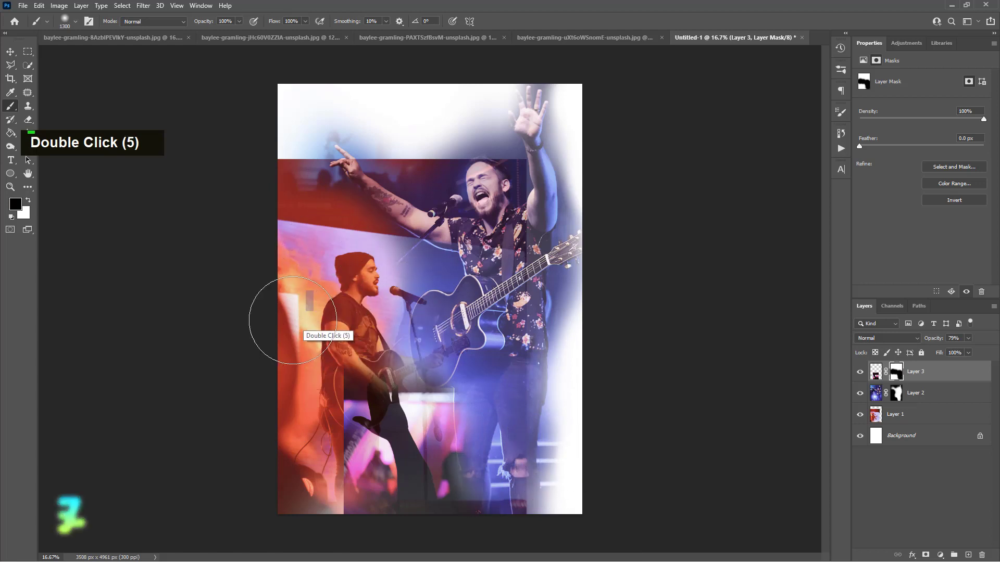
pyautogui.hotkey('ctrl', 'z')
pyautogui.hotkey('ctrl', 'z')
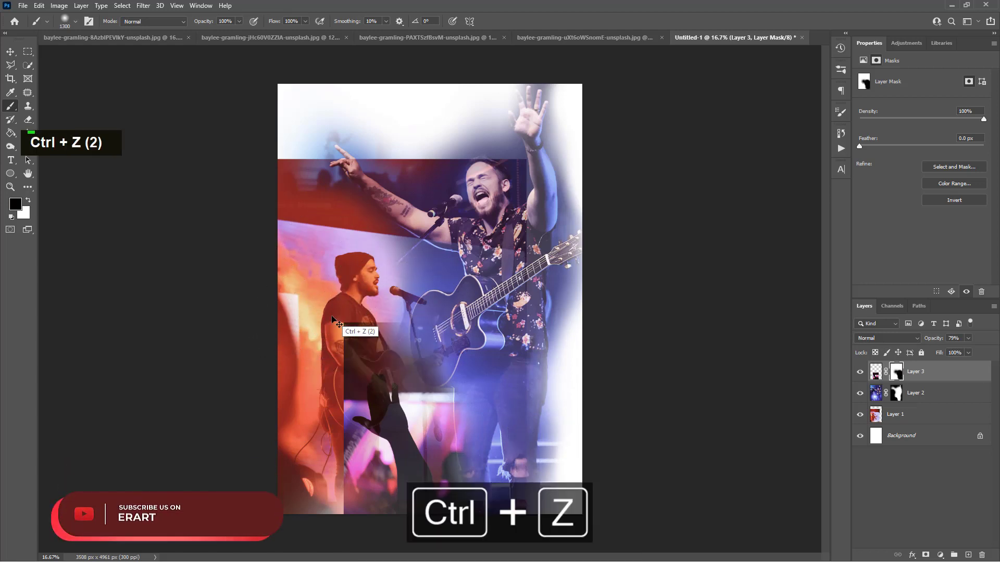
# Paint black on Layer 3's mask over the hand photo's top-left corner and left edge, clearing the red guitarist's body.
pyautogui.click(353, 336)
pyautogui.doubleClick(380, 307)
pyautogui.click(404, 323)
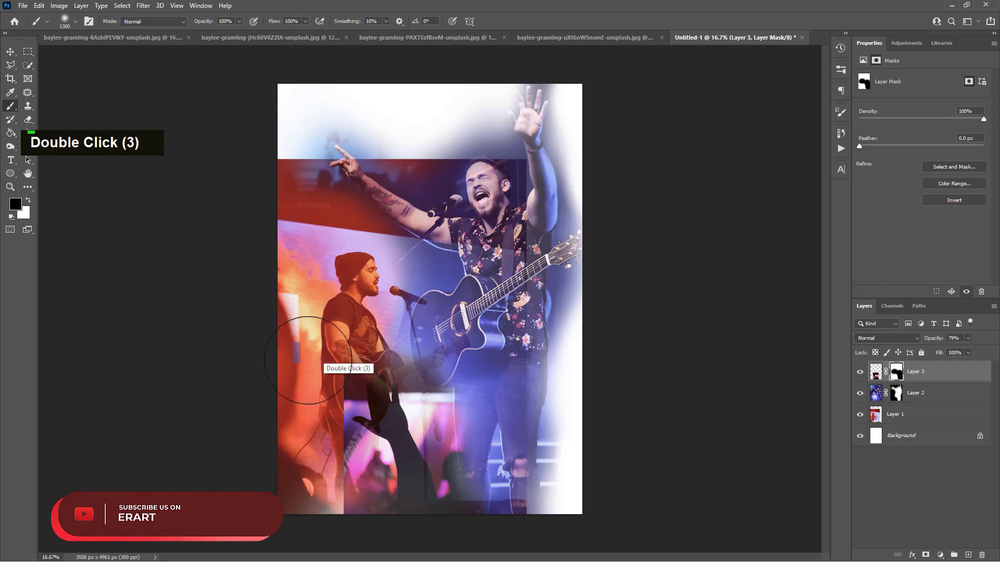
pyautogui.doubleClick(311, 477)
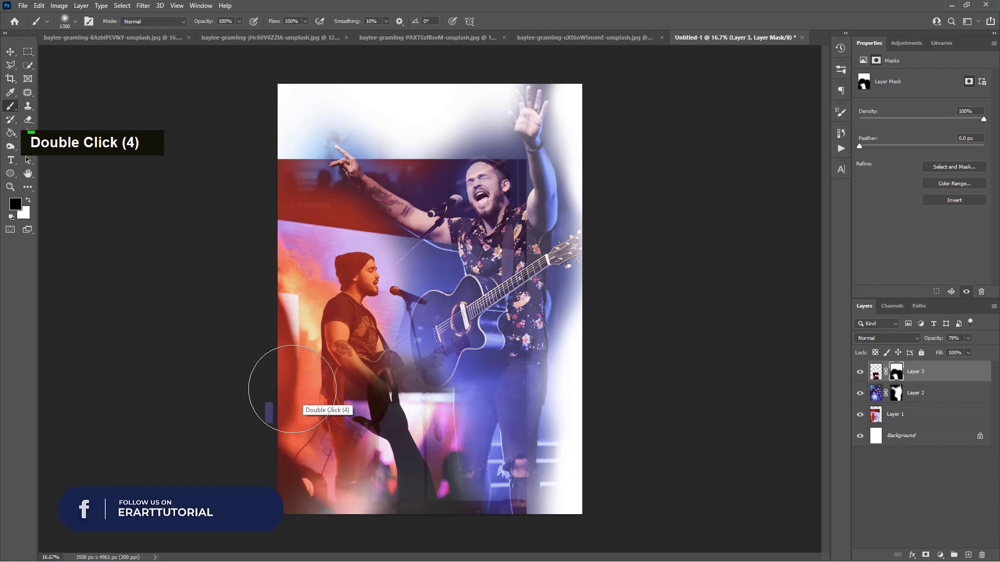
# Reduce the brush to 1100 px and paint more black on Layer 3's mask along the hand photo's left edge and lower-right corner.
pyautogui.press('[')
pyautogui.press('[')
pyautogui.doubleClick(287, 382)
pyautogui.doubleClick(286, 419)
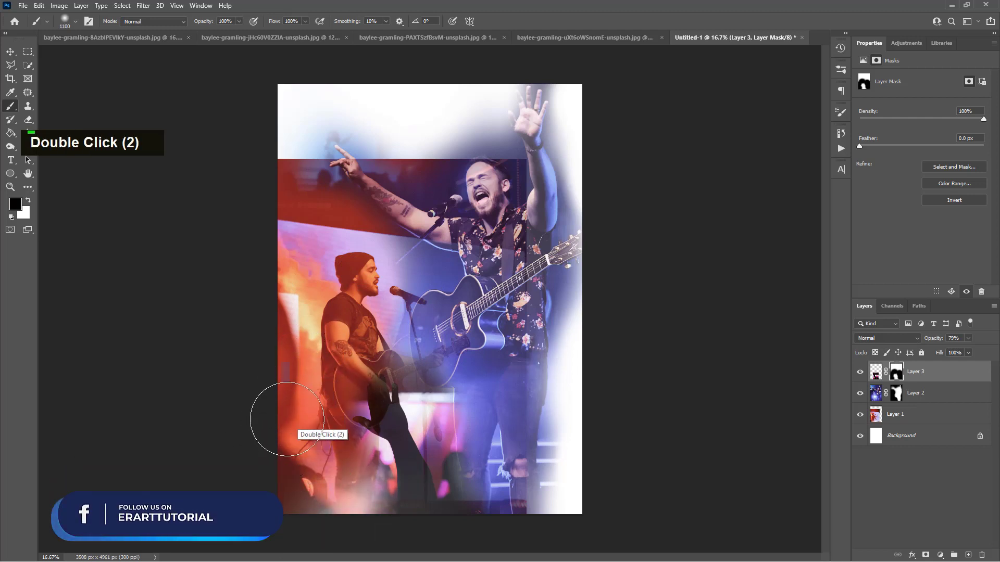
pyautogui.doubleClick(294, 447)
pyautogui.doubleClick(301, 476)
pyautogui.doubleClick(505, 492)
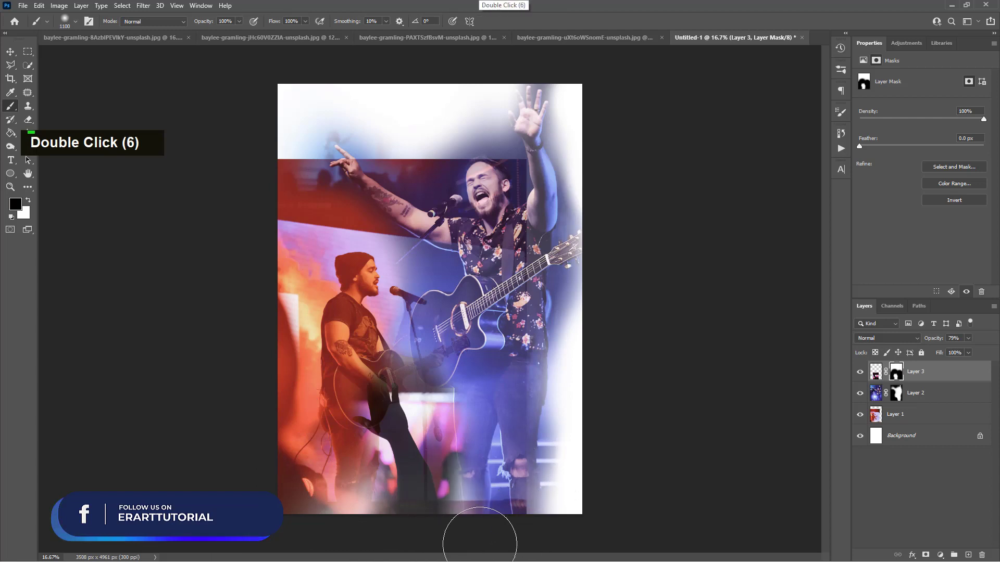
# Restore part of the crowd along Layer 3's bottom edge in white, and mask its lower-left and lower-right corners again in black.
pyautogui.click(28, 200)
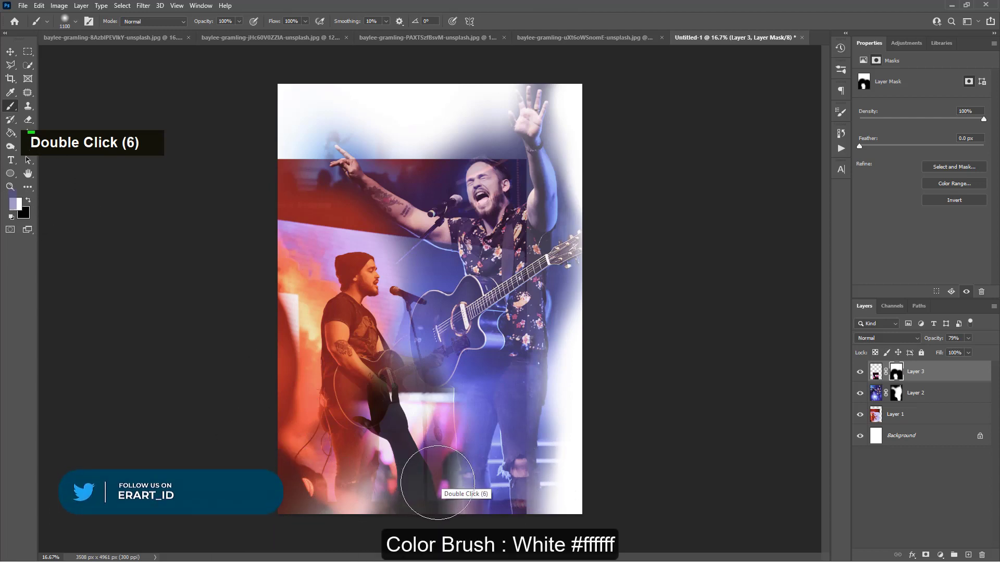
pyautogui.click(484, 506)
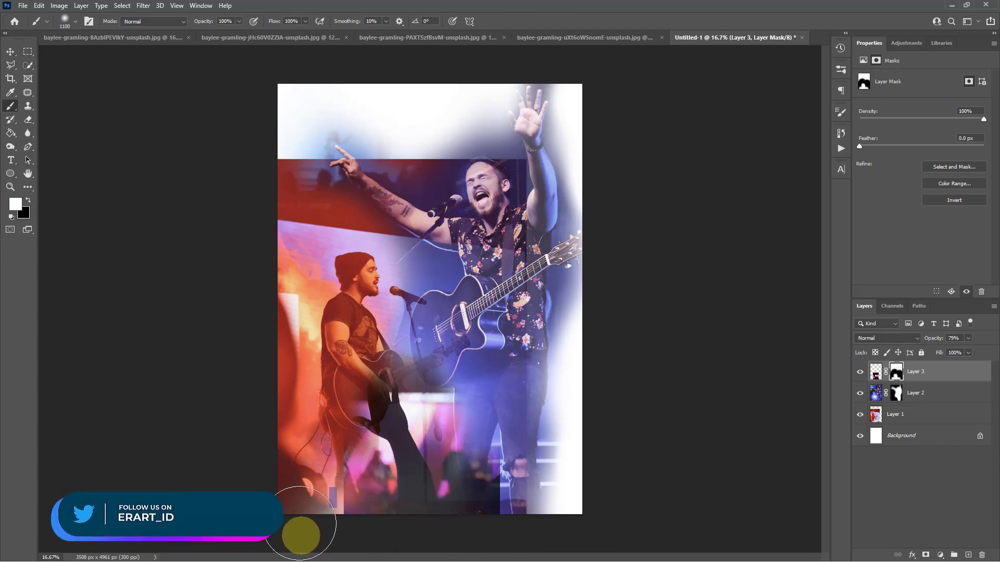
pyautogui.click(29, 200)
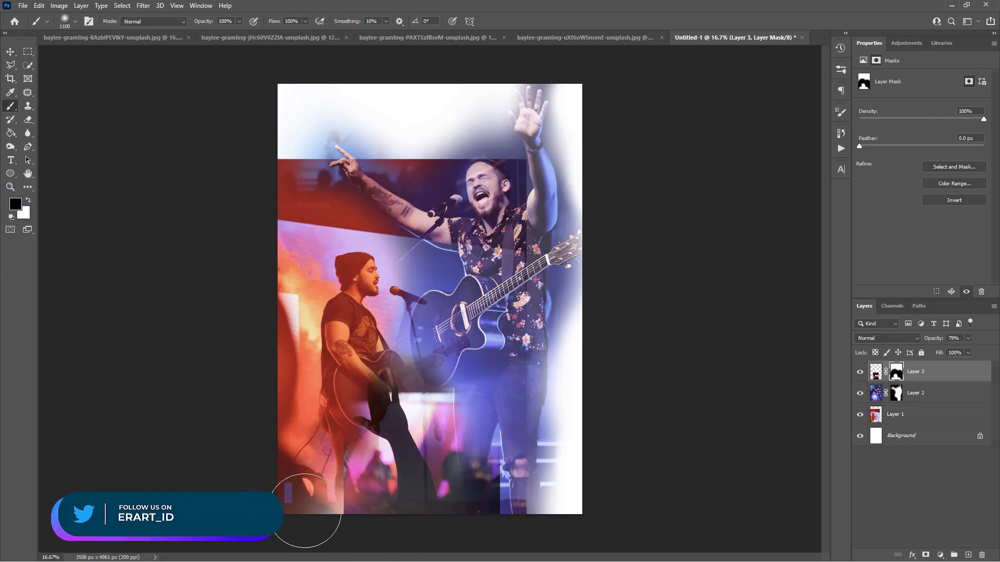
pyautogui.moveTo(306, 514); pyautogui.dragTo(309, 497)
pyautogui.moveTo(543, 503)
pyautogui.mouseDown()
pyautogui.moveTo(553, 531)
pyautogui.moveTo(536, 508)
pyautogui.mouseUp()
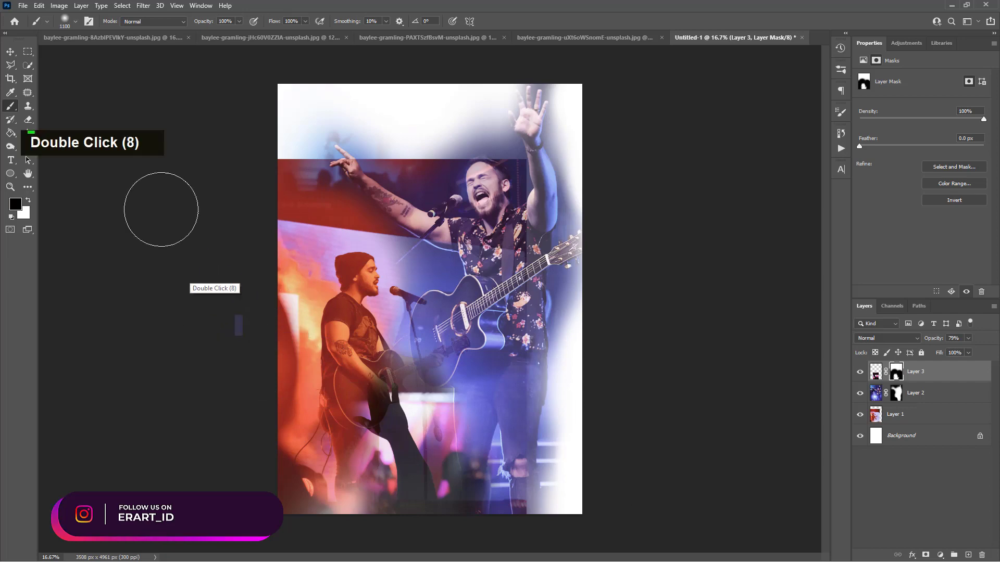
# Float the photo of the singing guitarist in a beanie, copy it into Untitled-1 as a new layer, and close the source photo.
pyautogui.click(7, 52)
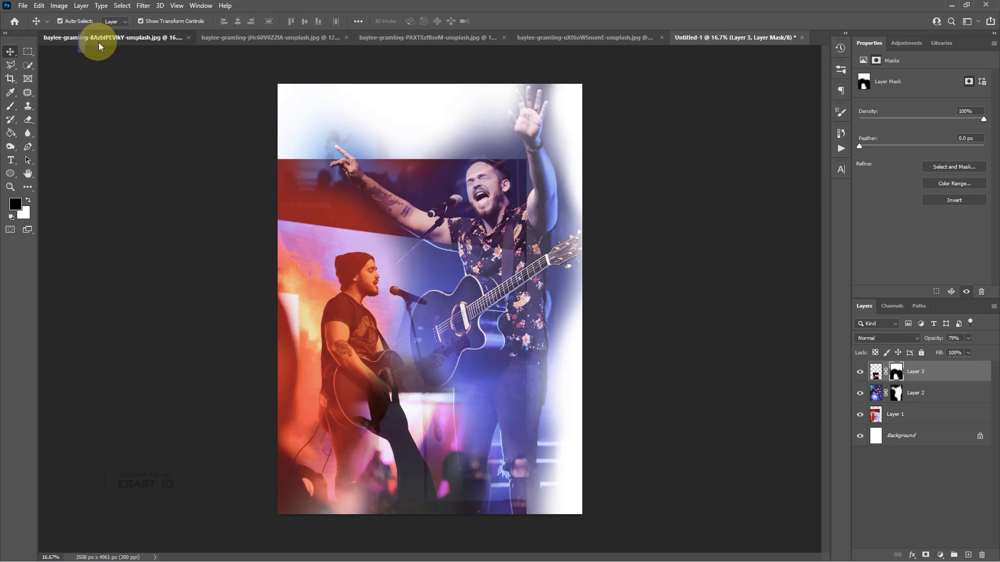
pyautogui.click(89, 38)
pyautogui.rightClick(99, 40)
pyautogui.click(130, 95)
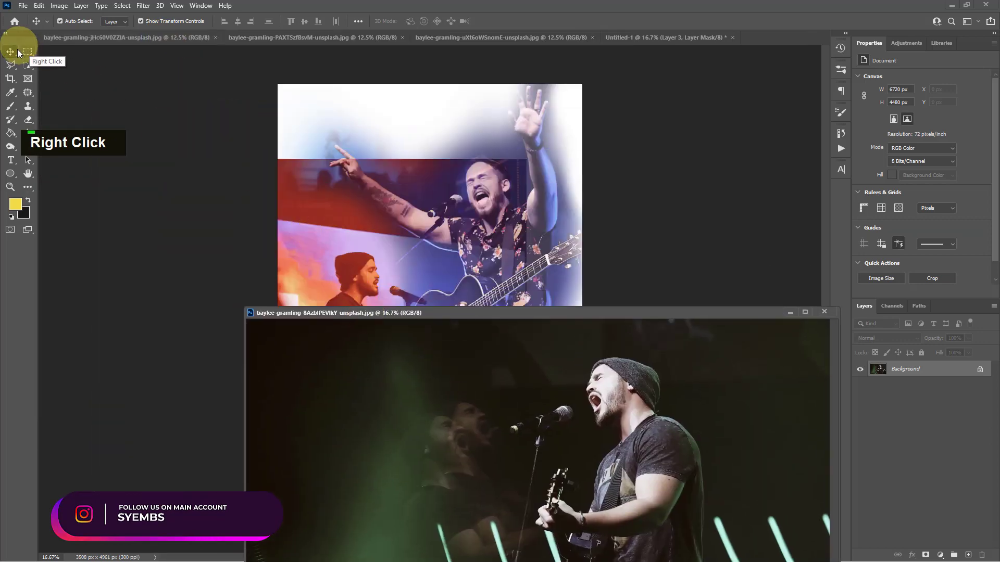
pyautogui.moveTo(623, 440); pyautogui.dragTo(444, 226)
pyautogui.click(824, 311)
# Scale Layer 4 to about 7516 × 5011 px at X -3129, Y -25 px, and place it between Layer 2 and Layer 1.
pyautogui.moveTo(637, 469); pyautogui.dragTo(706, 515)
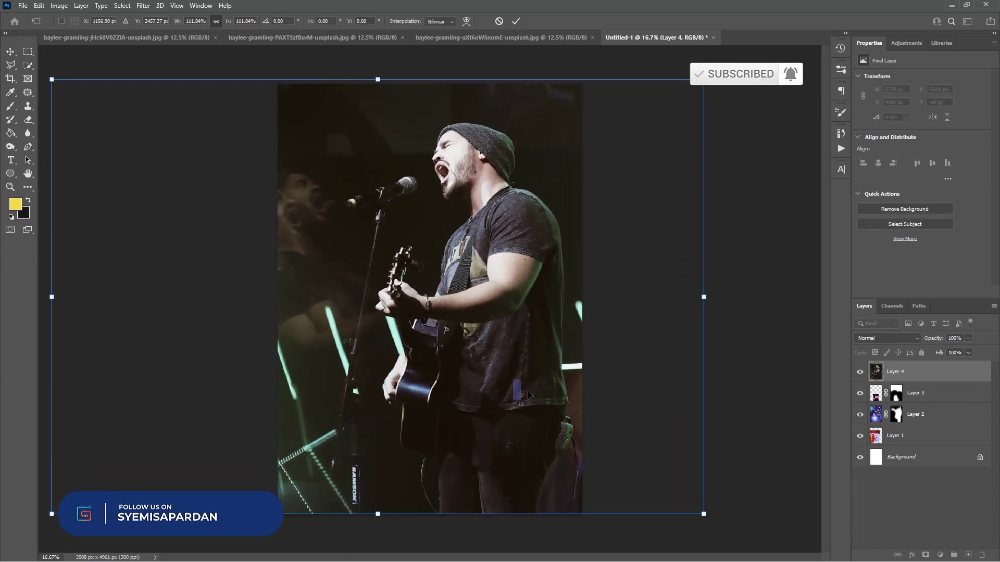
pyautogui.moveTo(535, 394); pyautogui.dragTo(489, 396)
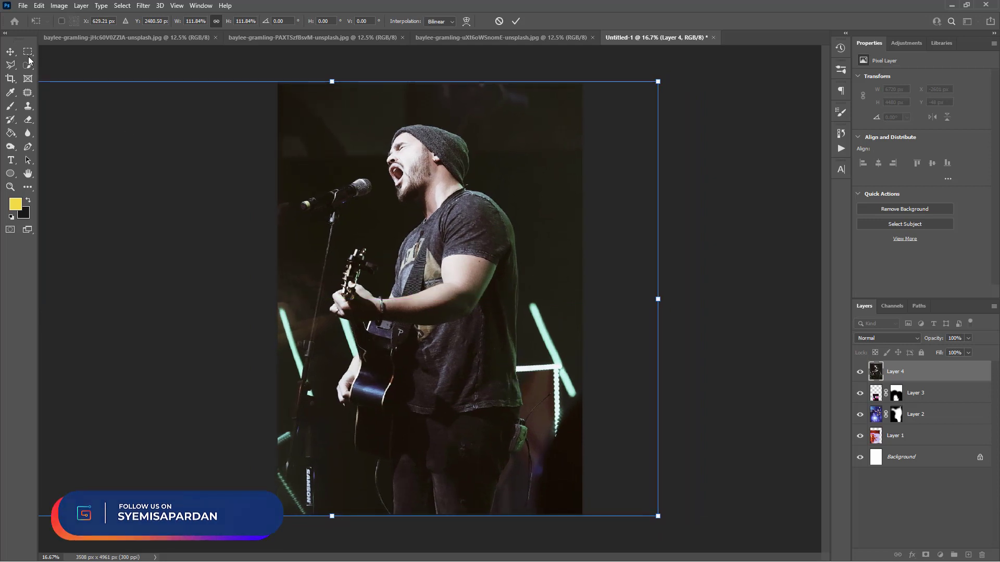
pyautogui.click(759, 379)
pyautogui.moveTo(906, 372); pyautogui.dragTo(892, 425)
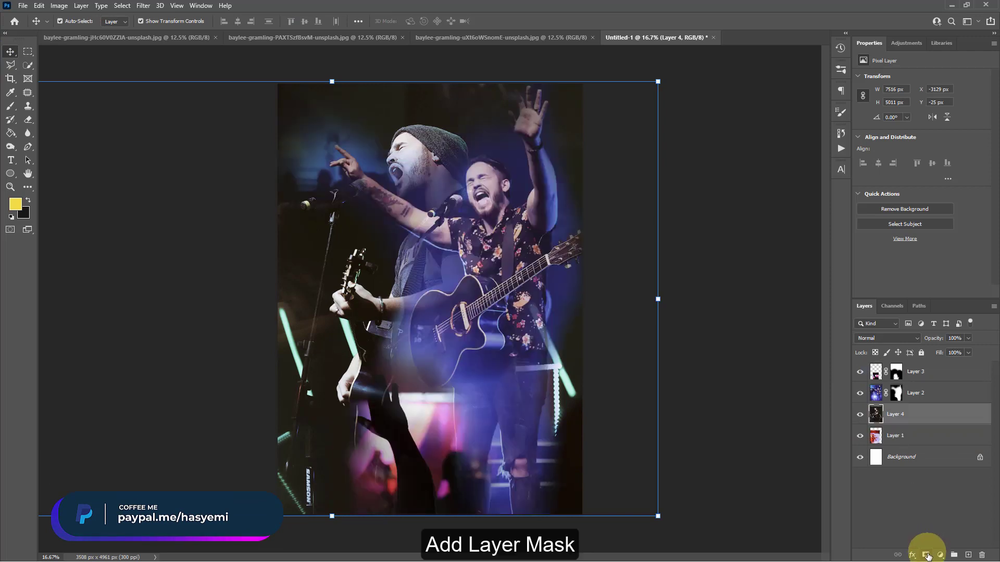
# Add a layer mask to Layer 4 and paint black along the canvas's left edge with the 1100 px brush.
pyautogui.click(926, 555)
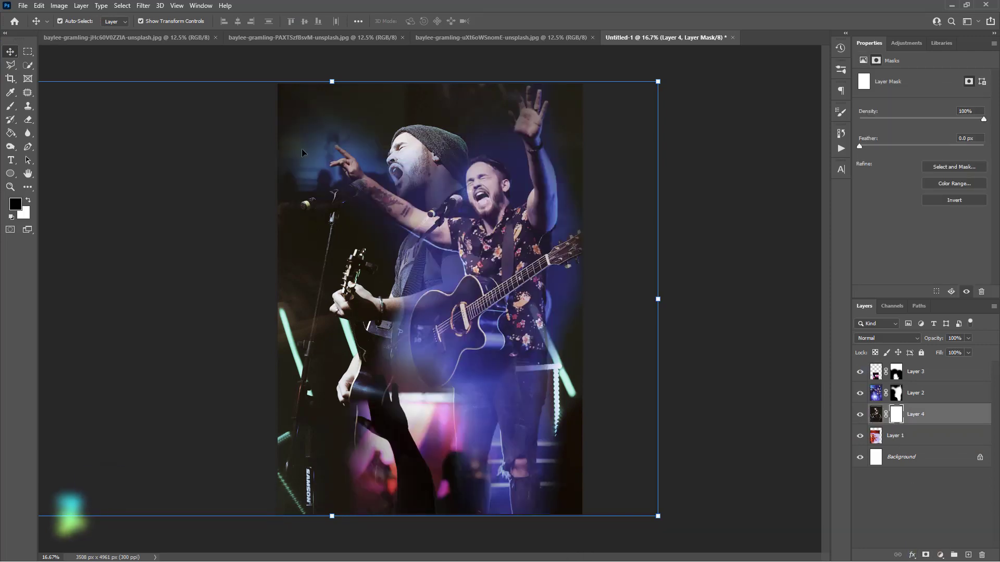
pyautogui.click(10, 105)
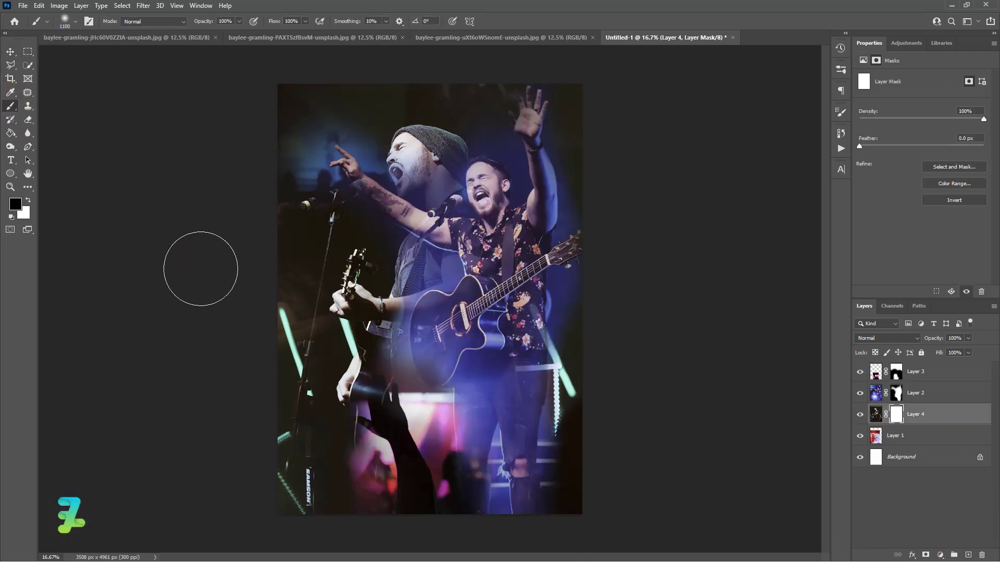
pyautogui.moveTo(245, 317)
pyautogui.mouseDown()
pyautogui.moveTo(258, 388)
pyautogui.moveTo(247, 442)
pyautogui.moveTo(261, 323)
pyautogui.mouseUp()
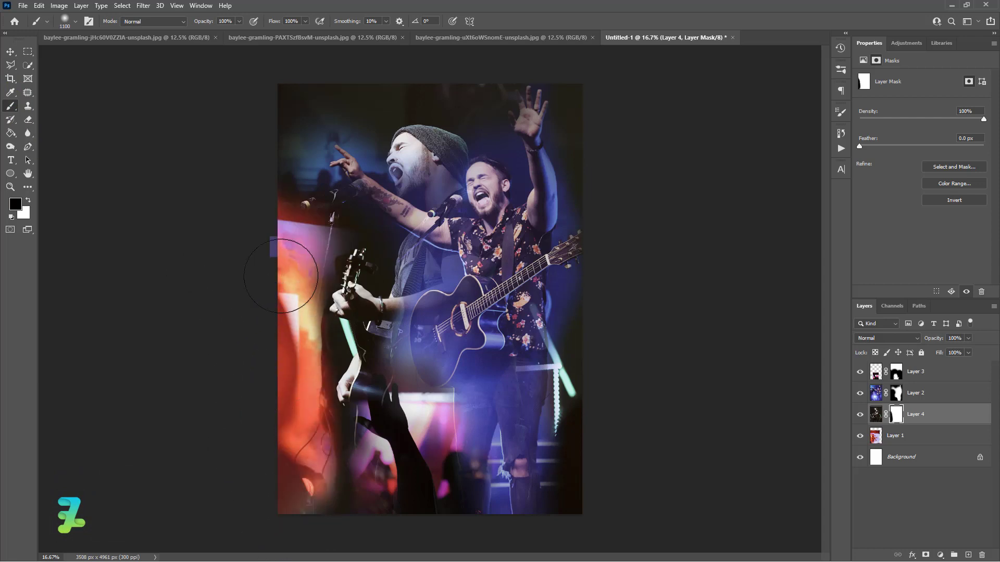
pyautogui.moveTo(290, 268)
pyautogui.mouseDown()
pyautogui.moveTo(242, 199)
pyautogui.moveTo(272, 97)
pyautogui.moveTo(234, 111)
pyautogui.mouseUp()
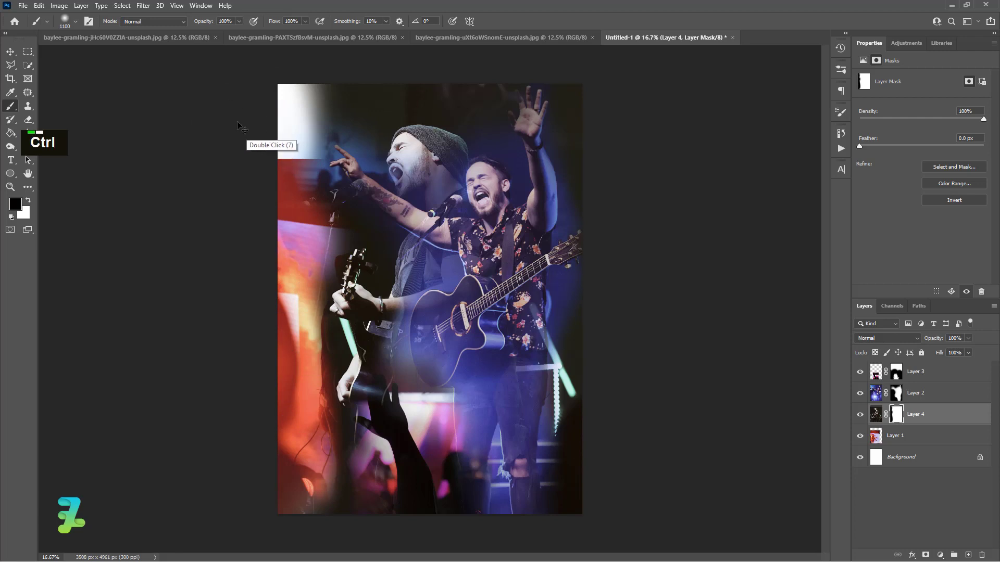
pyautogui.hotkey('ctrl', 'z')
pyautogui.hotkey('ctrl', 'z')
pyautogui.hotkey('ctrl', 'z')
pyautogui.hotkey('ctrl', 'z')
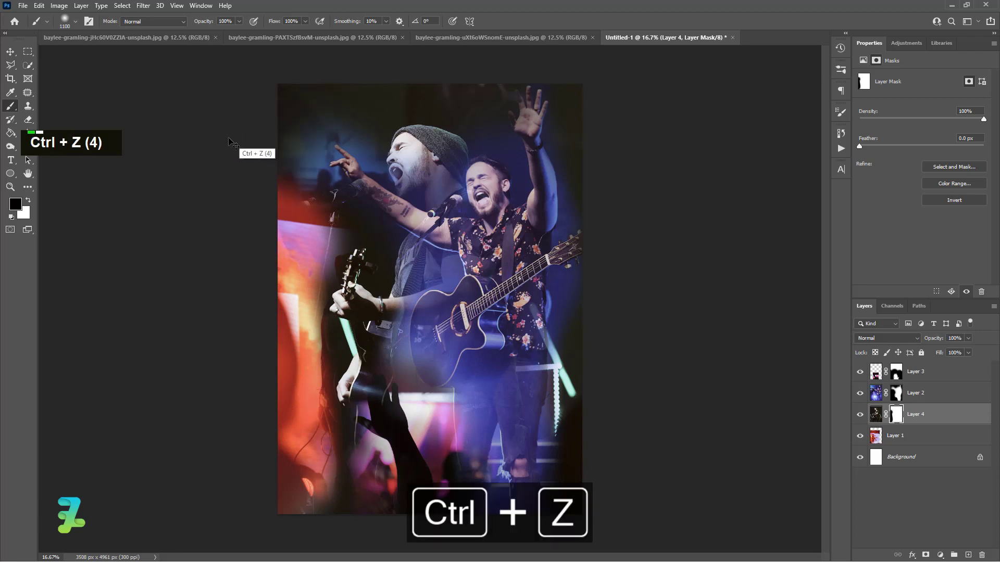
pyautogui.moveTo(631, 485); pyautogui.dragTo(613, 503)
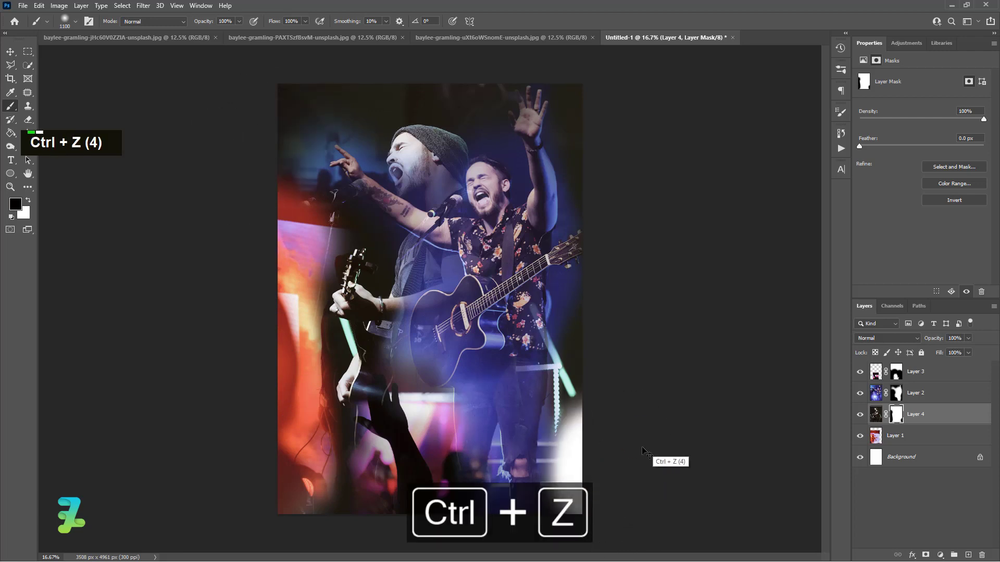
pyautogui.hotkey('ctrl', 'z')
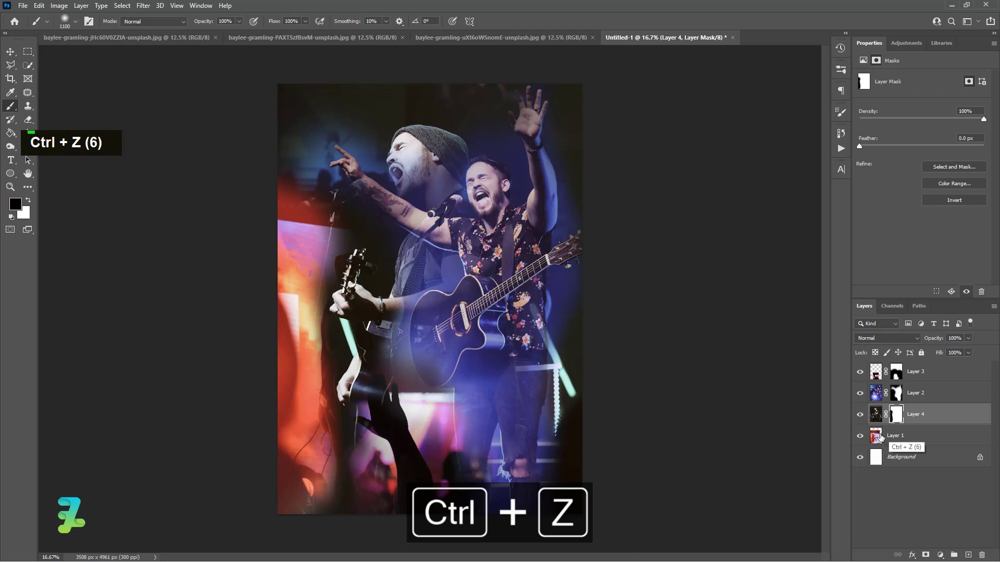
# Move Layer 1 above Layer 4 and add a layer mask to it.
pyautogui.moveTo(880, 438); pyautogui.dragTo(890, 413)
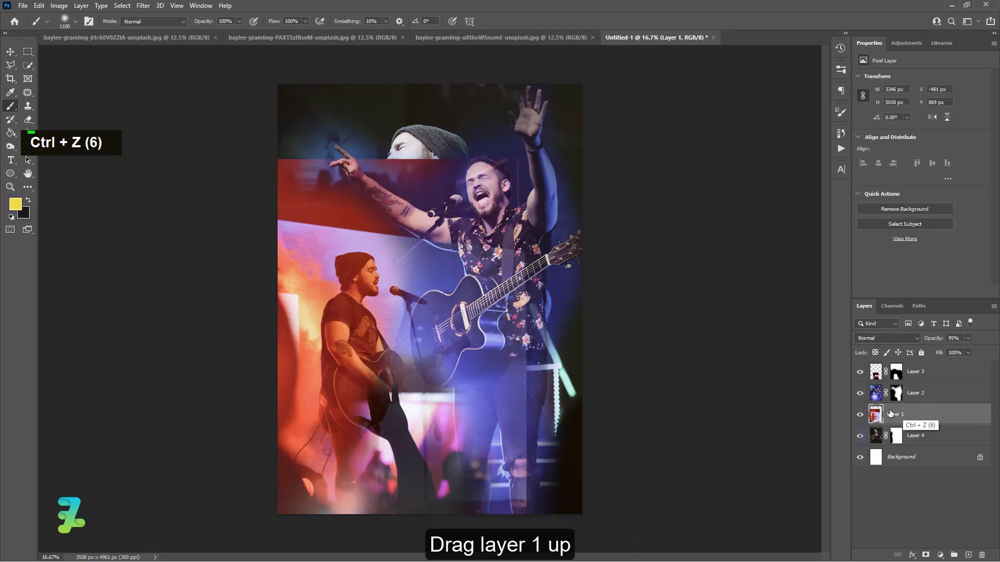
pyautogui.click(925, 555)
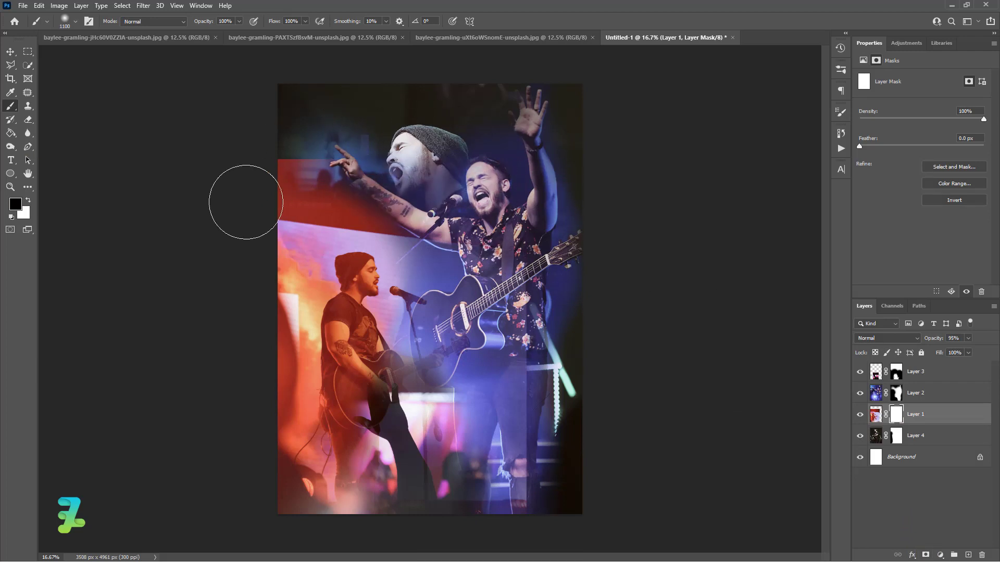
# Paint black on Layer 1's mask with the 1100 px brush over the red photo's top edge and its right side behind the blue guitarist.
pyautogui.moveTo(245, 202)
pyautogui.mouseDown()
pyautogui.moveTo(279, 168)
pyautogui.moveTo(280, 135)
pyautogui.mouseUp()
pyautogui.doubleClick(462, 209)
pyautogui.doubleClick(478, 228)
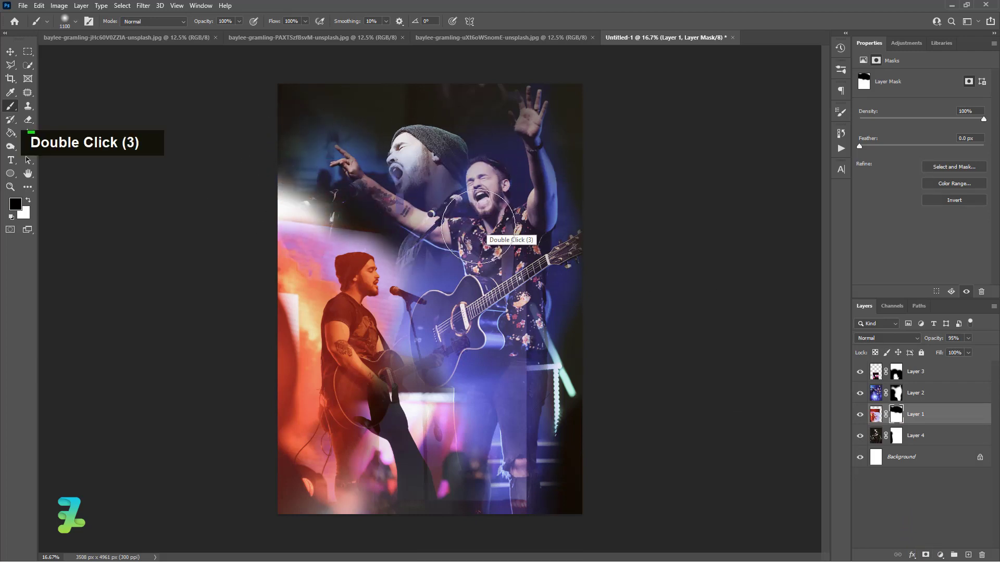
pyautogui.doubleClick(540, 435)
pyautogui.doubleClick(614, 444)
pyautogui.doubleClick(170, 196)
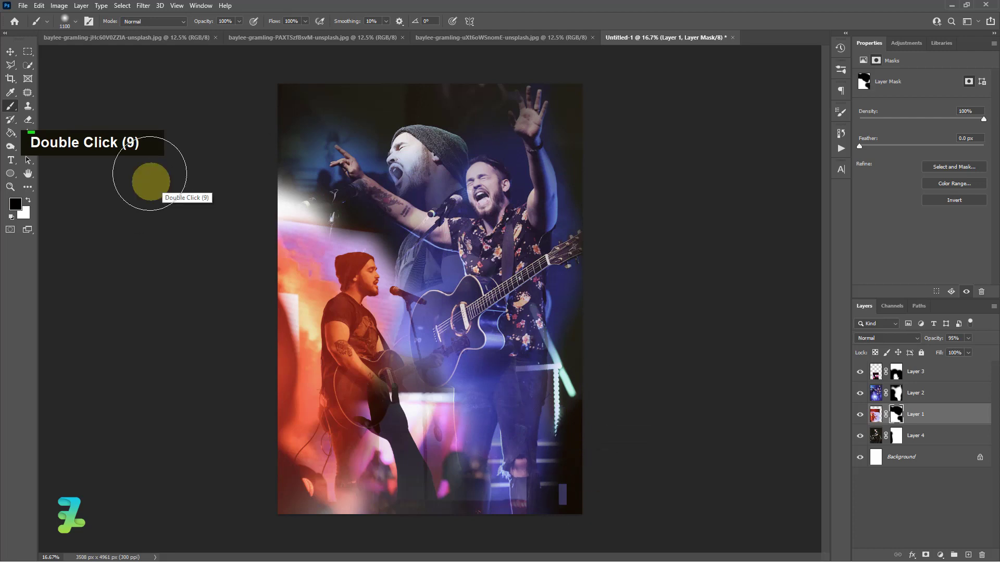
pyautogui.doubleClick(223, 366)
pyautogui.doubleClick(180, 297)
# Paint white on Layer 4's mask with the 1100 px brush to restore the dark photo along the canvas's left edge above the red photo.
pyautogui.click(916, 435)
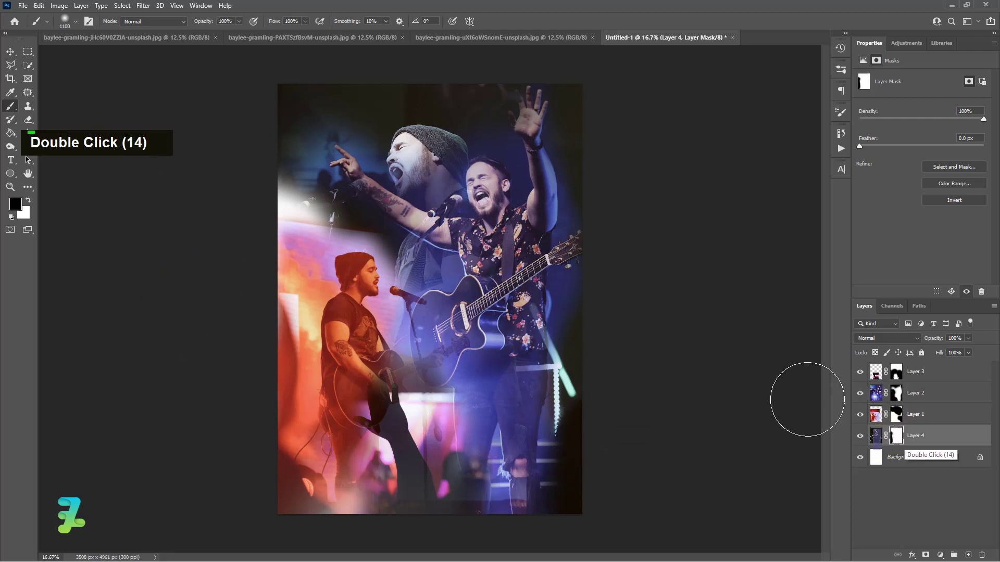
pyautogui.moveTo(282, 214); pyautogui.dragTo(250, 183)
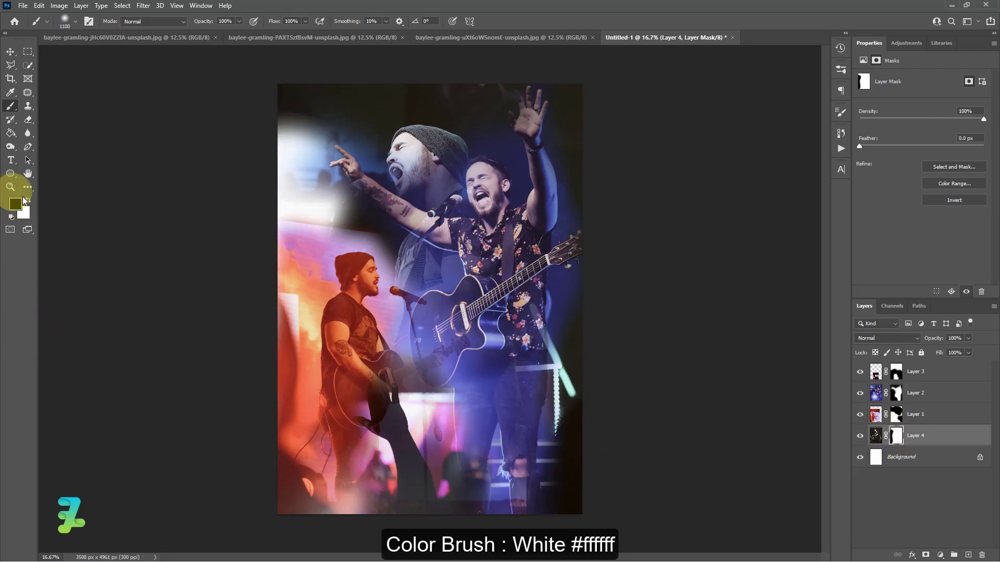
pyautogui.moveTo(278, 130)
pyautogui.mouseDown()
pyautogui.moveTo(267, 167)
pyautogui.moveTo(302, 181)
pyautogui.mouseUp()
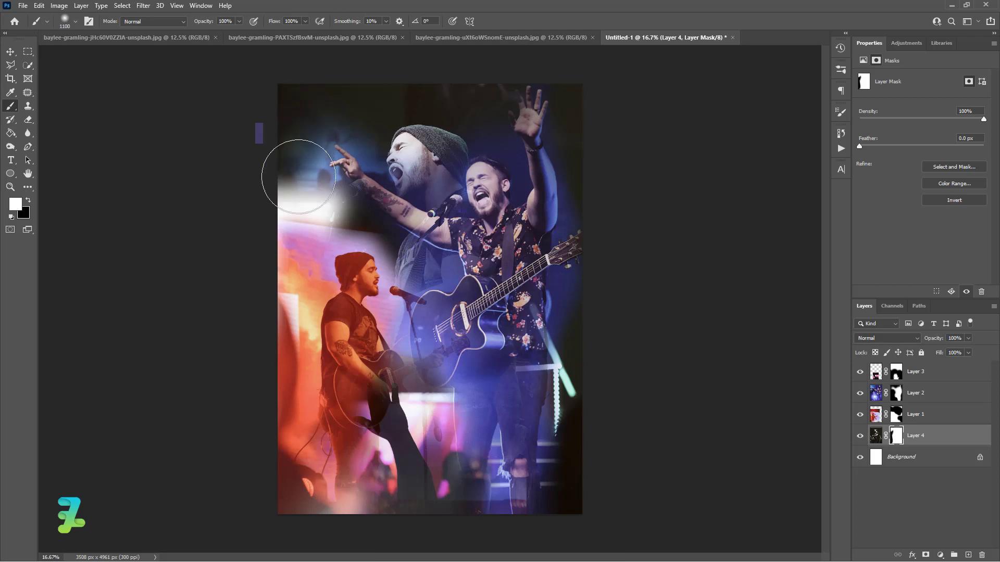
pyautogui.doubleClick(308, 179)
pyautogui.doubleClick(288, 191)
pyautogui.doubleClick(247, 188)
pyautogui.doubleClick(234, 178)
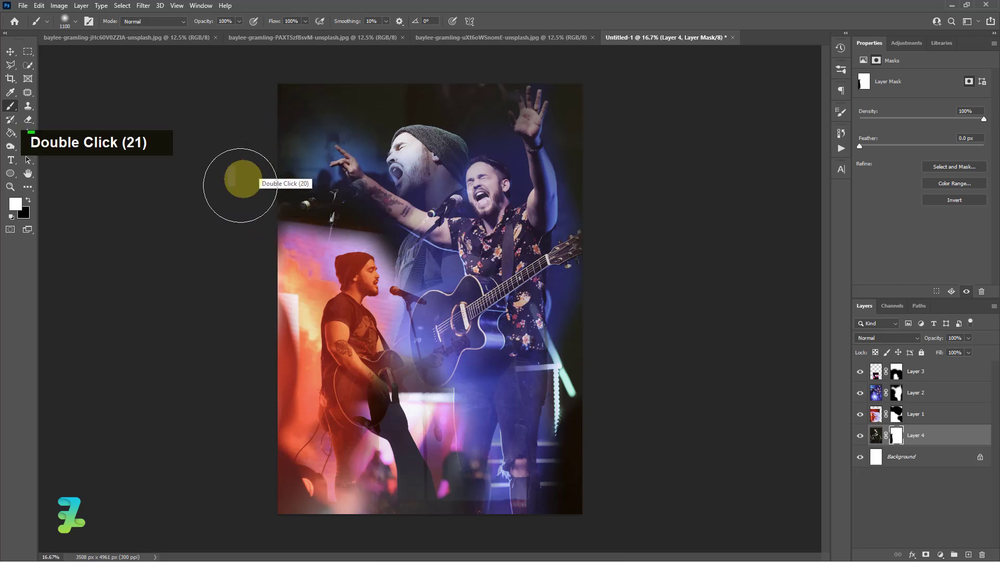
pyautogui.doubleClick(203, 125)
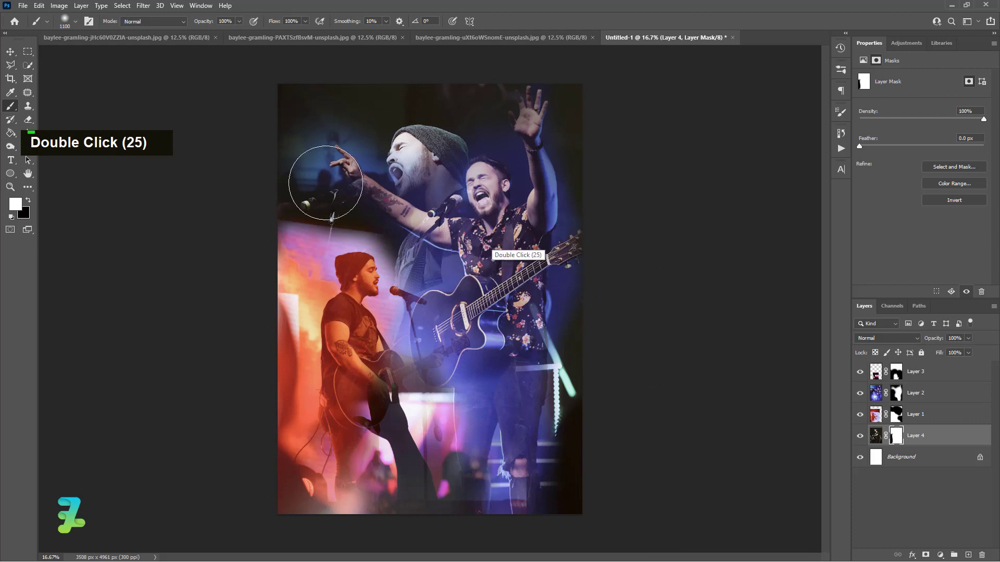
# Copy the open photo of the floral-shirted guitarist singing at the microphone into the poster from a floating window, and close the photo.
pyautogui.click(10, 52)
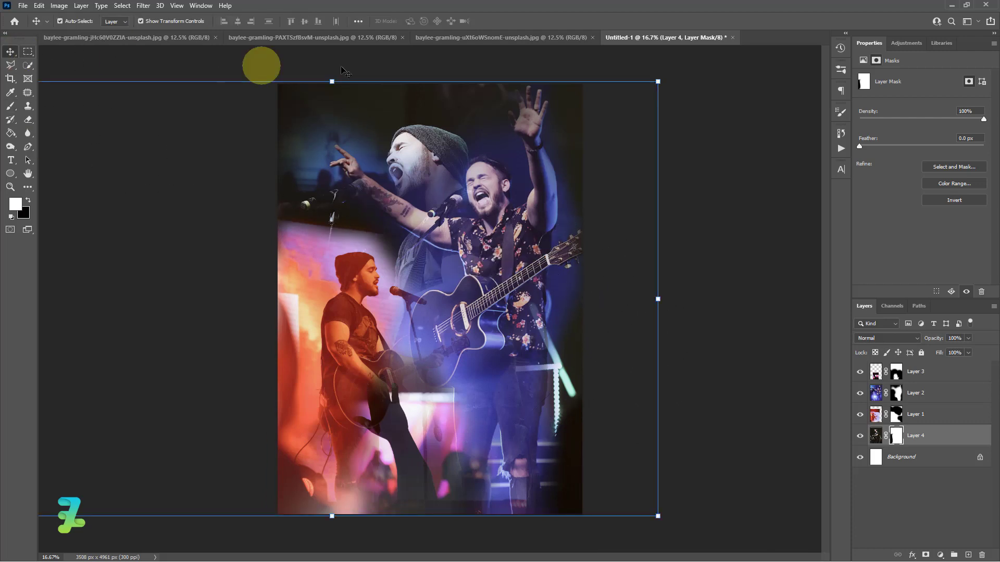
pyautogui.click(446, 38)
pyautogui.rightClick(448, 36)
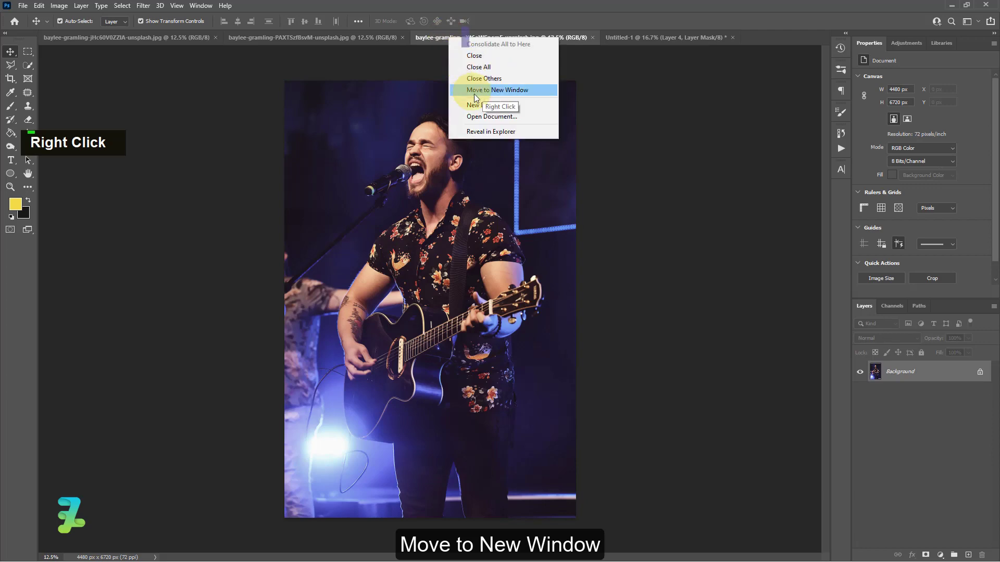
pyautogui.click(474, 95)
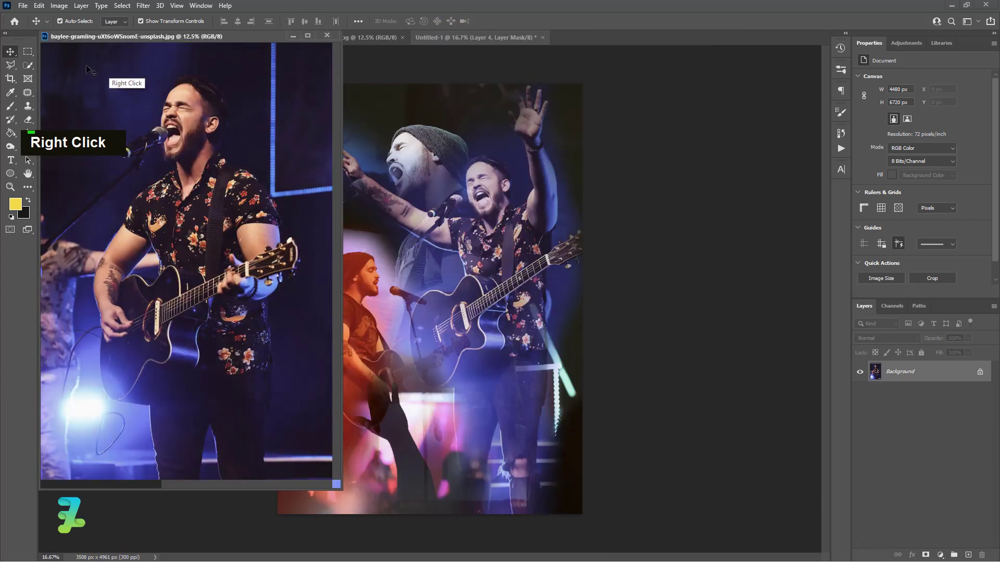
pyautogui.click(173, 176)
pyautogui.moveTo(208, 206); pyautogui.dragTo(606, 129)
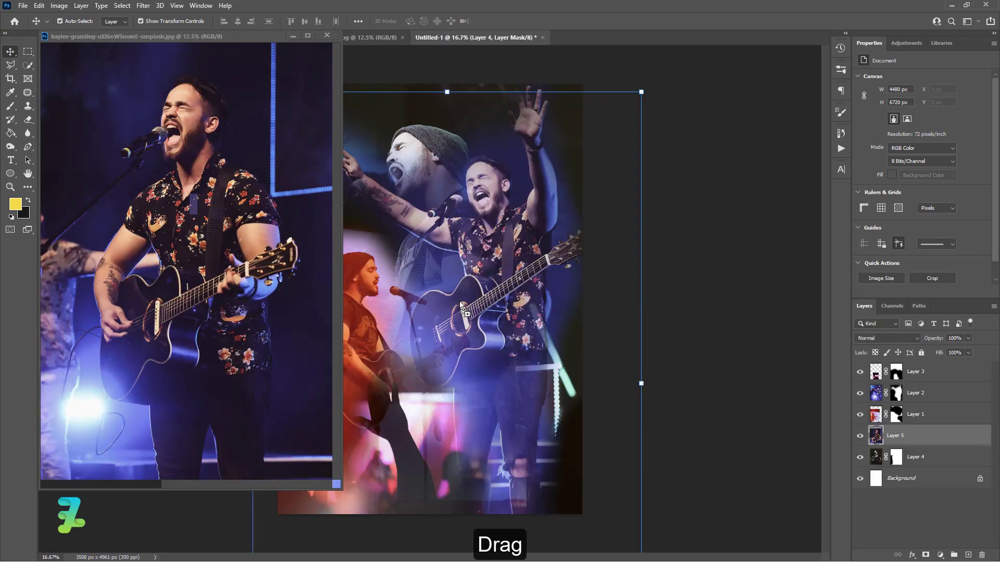
pyautogui.click(641, 93)
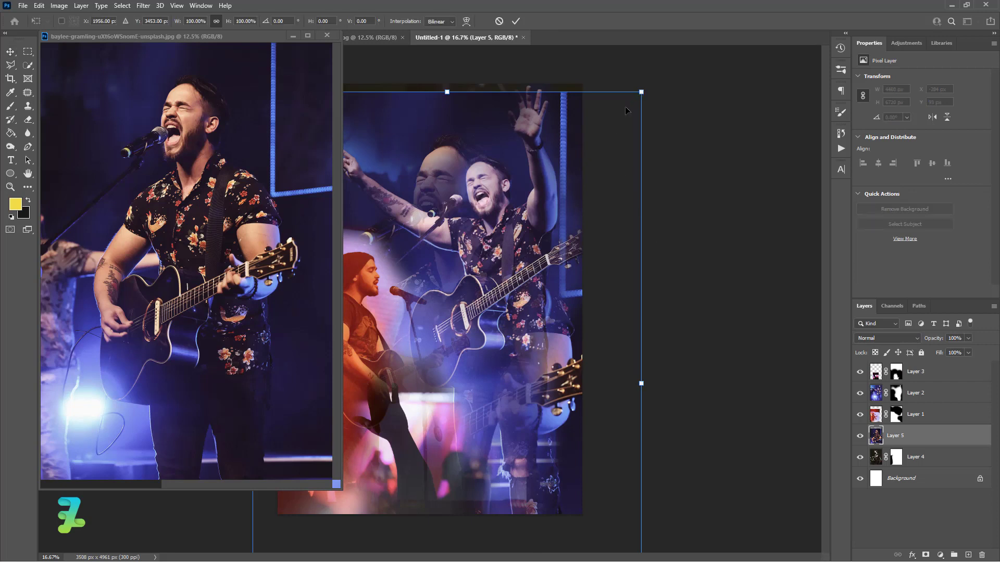
pyautogui.click(328, 35)
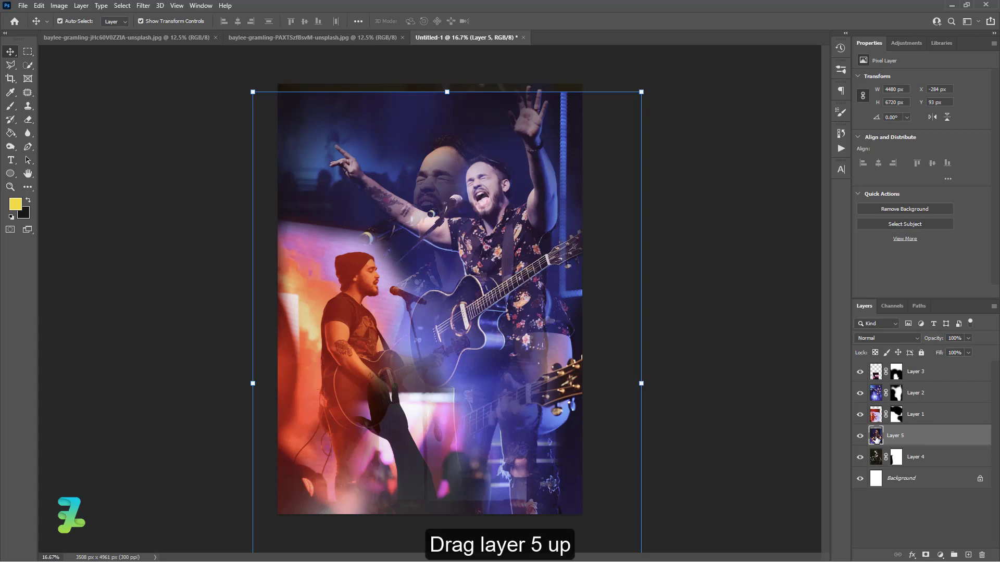
# Move Layer 5 directly above Layer 2 and scale it to about 3038 × 4557 px at X 759, Y 1878 px.
pyautogui.moveTo(879, 430); pyautogui.dragTo(879, 384)
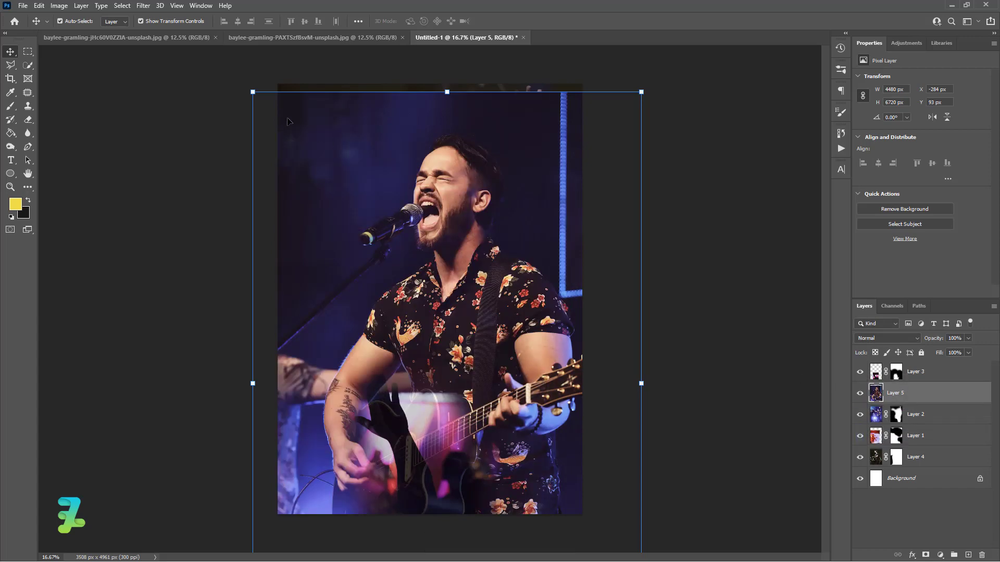
pyautogui.moveTo(253, 92); pyautogui.dragTo(384, 285)
pyautogui.moveTo(519, 385); pyautogui.dragTo(495, 366)
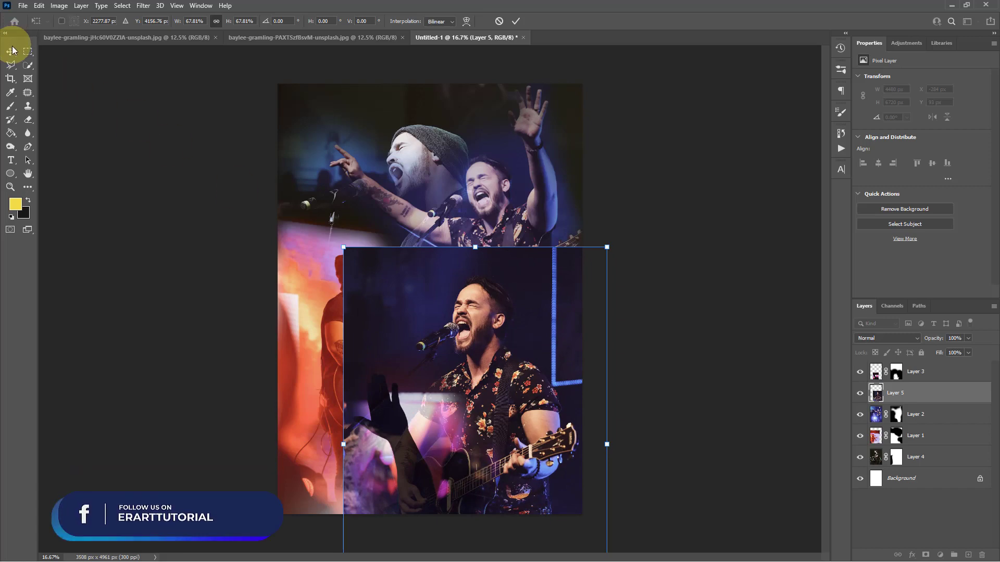
pyautogui.press('Return')
# Flip Layer 5 horizontally and scale it to about 2461 × 3692 px at X 1047, Y 2401 px in the canvas's lower-right corner.
pyautogui.click(39, 8)
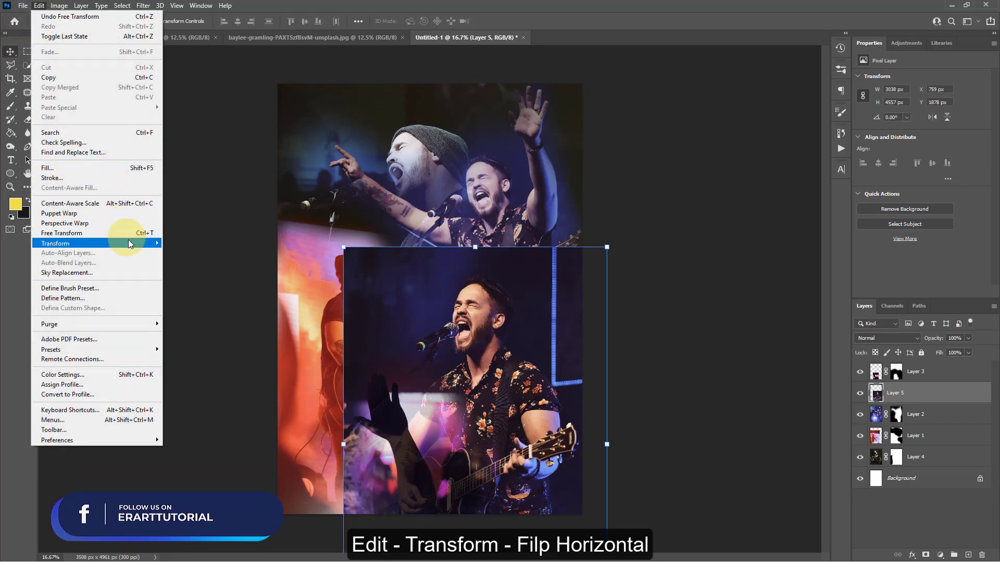
pyautogui.click(120, 243)
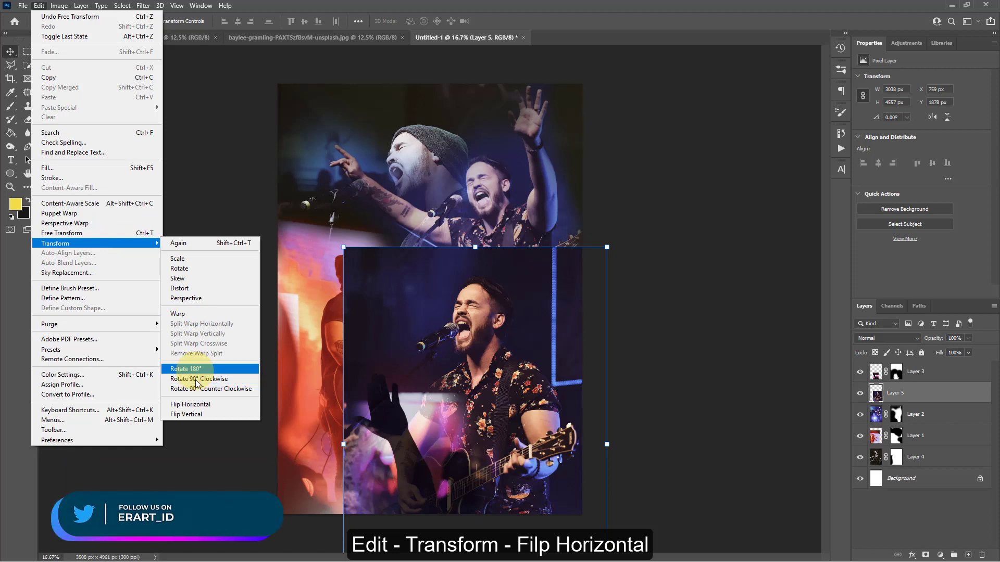
pyautogui.click(191, 404)
pyautogui.moveTo(484, 378)
pyautogui.mouseDown()
pyautogui.moveTo(500, 372)
pyautogui.moveTo(488, 371)
pyautogui.mouseUp()
pyautogui.moveTo(370, 266); pyautogui.dragTo(406, 308)
pyautogui.moveTo(519, 413); pyautogui.dragTo(499, 397)
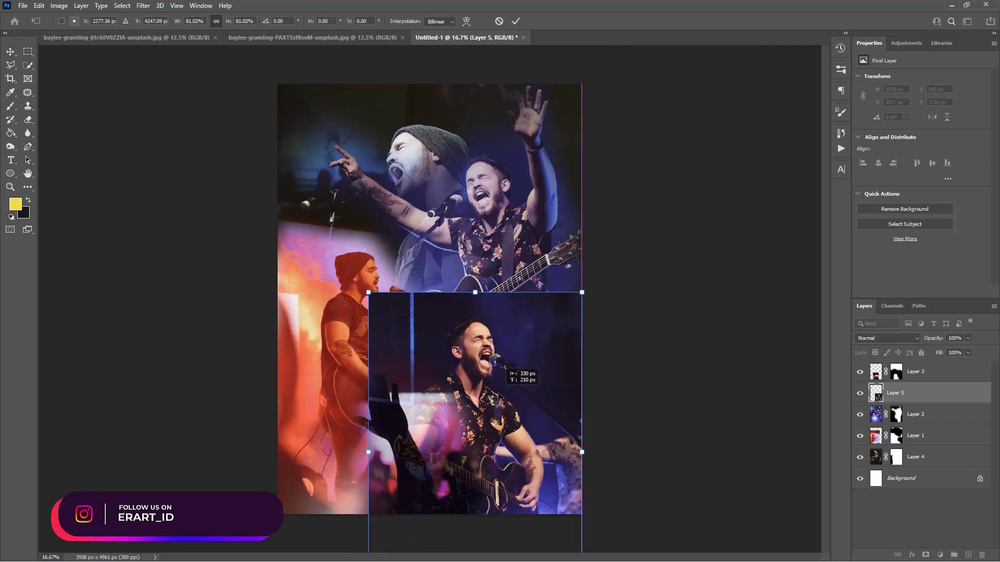
pyautogui.click(10, 51)
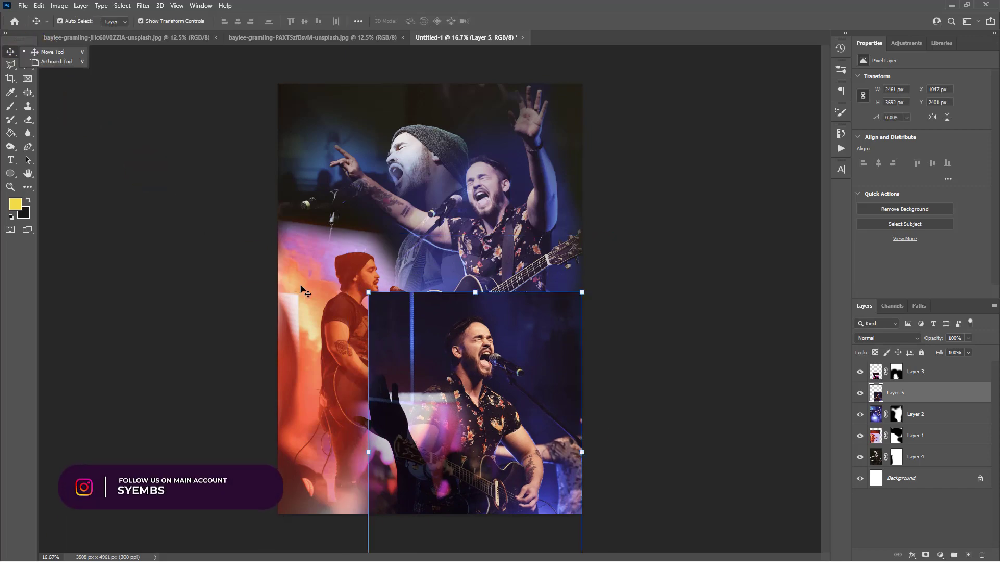
# Unlink Layer 1's mask, flip only the red photo horizontally, and reposition it at about X -841, Y 743 px.
pyautogui.click(285, 285)
pyautogui.click(23, 6)
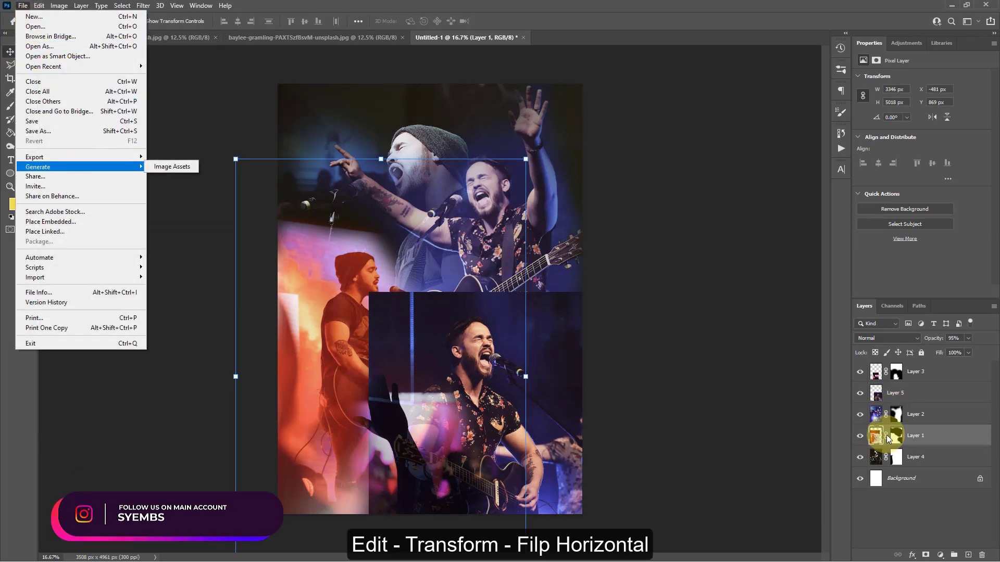
pyautogui.click(886, 437)
pyautogui.click(39, 6)
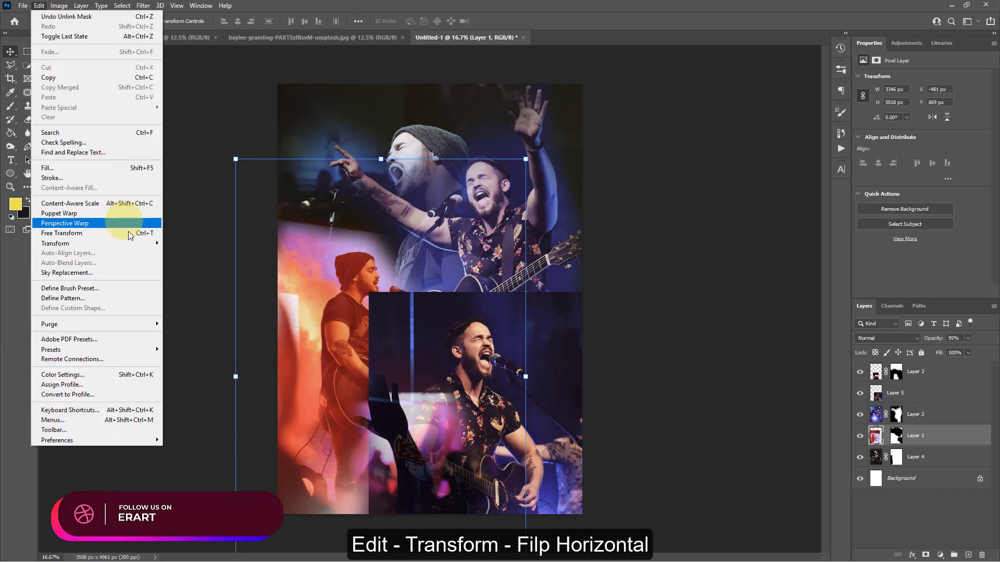
pyautogui.moveTo(130, 243)
pyautogui.click(196, 406)
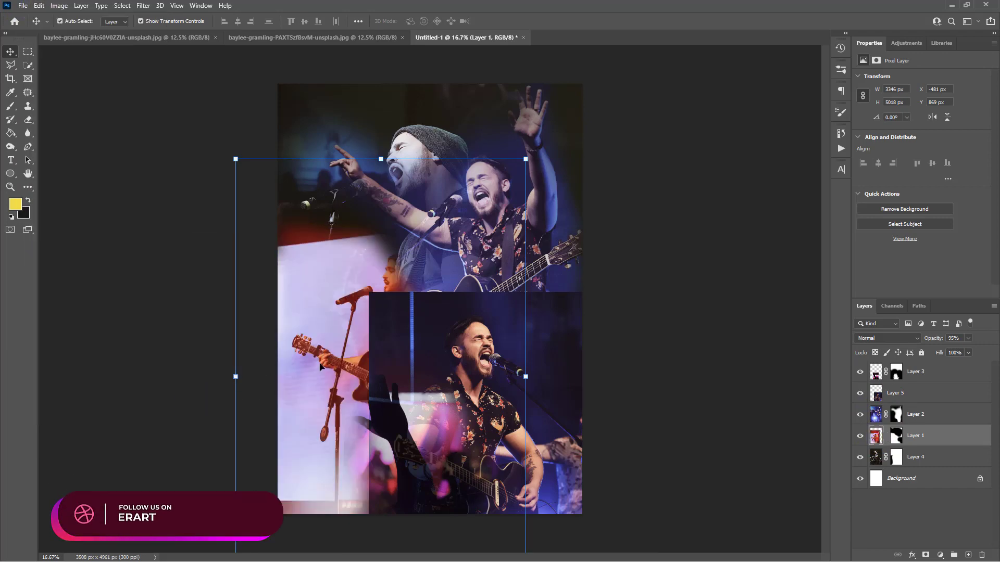
pyautogui.moveTo(333, 372); pyautogui.dragTo(303, 361)
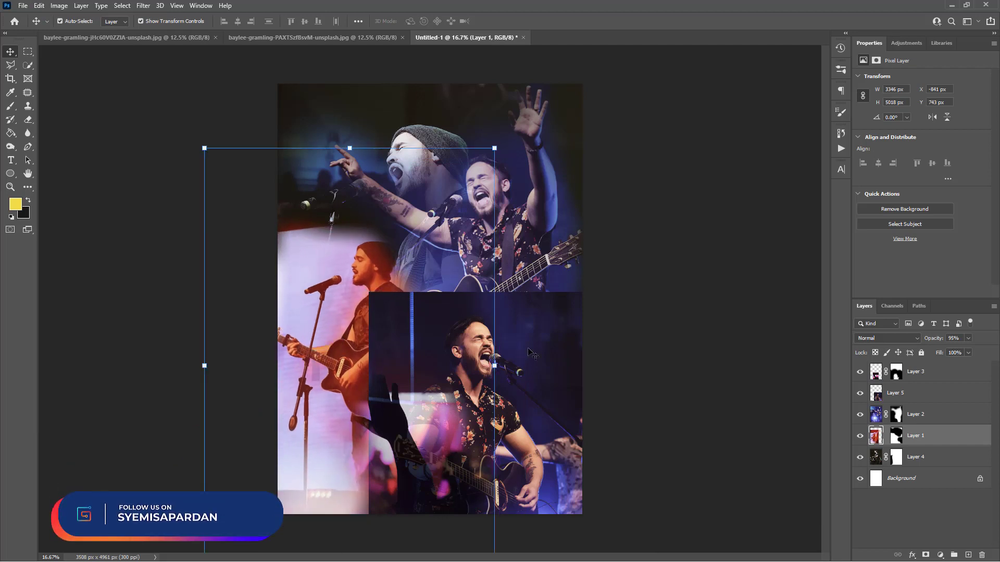
# Set Layer 5's opacity to 88% and add a layer mask to it for brushing.
pyautogui.click(889, 398)
pyautogui.click(967, 339)
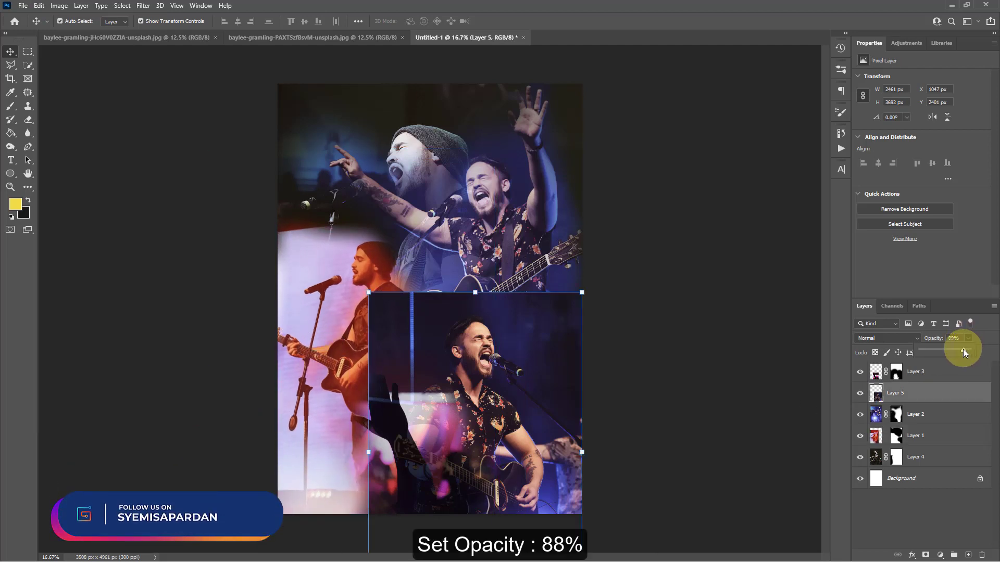
pyautogui.moveTo(963, 350); pyautogui.dragTo(962, 350)
pyautogui.click(10, 105)
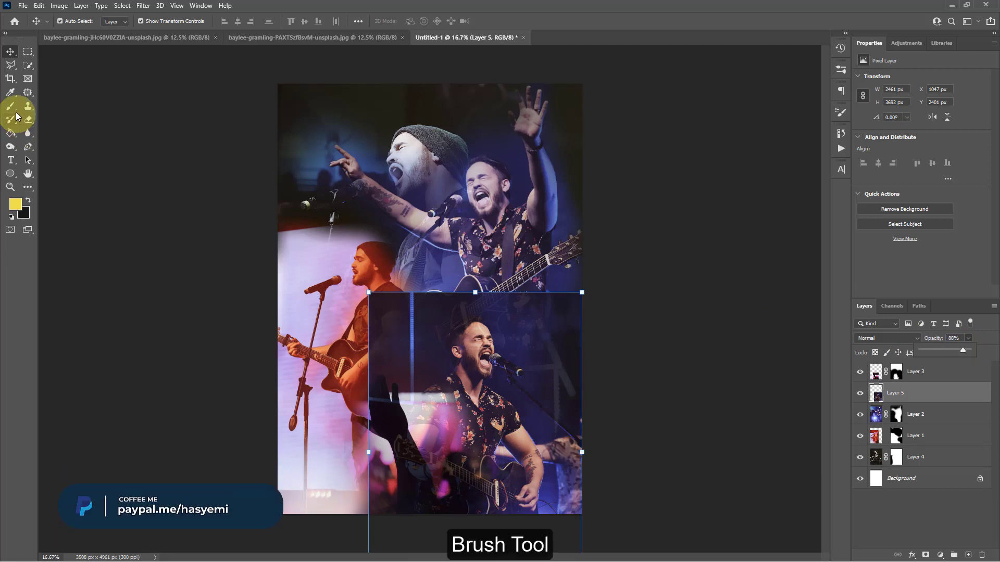
pyautogui.click(926, 555)
# Paint black on Layer 5's mask with the 1100 px brush to fade the photo's left and top edges and the area above the microphone.
pyautogui.doubleClick(349, 294)
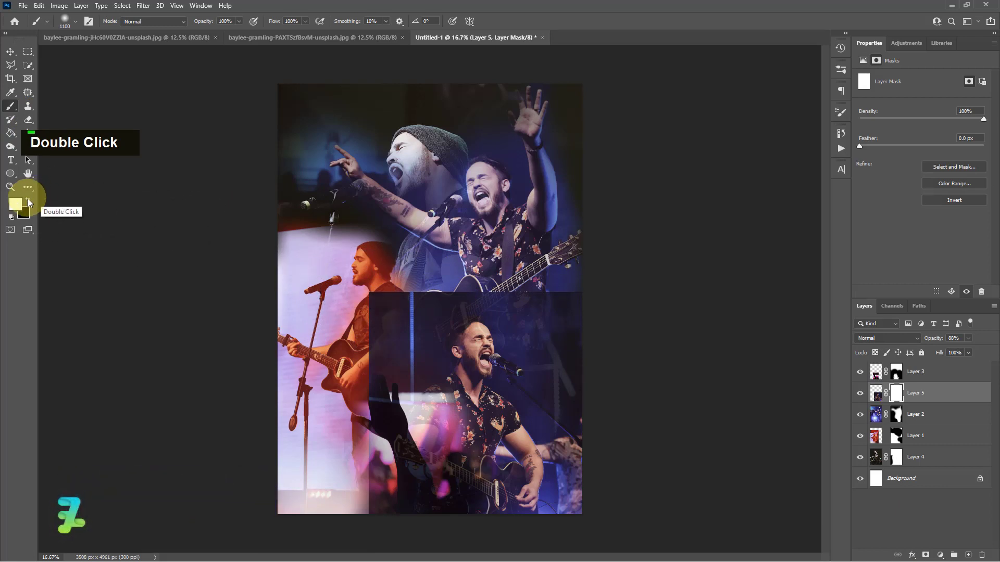
pyautogui.click(29, 201)
pyautogui.doubleClick(376, 304)
pyautogui.doubleClick(388, 277)
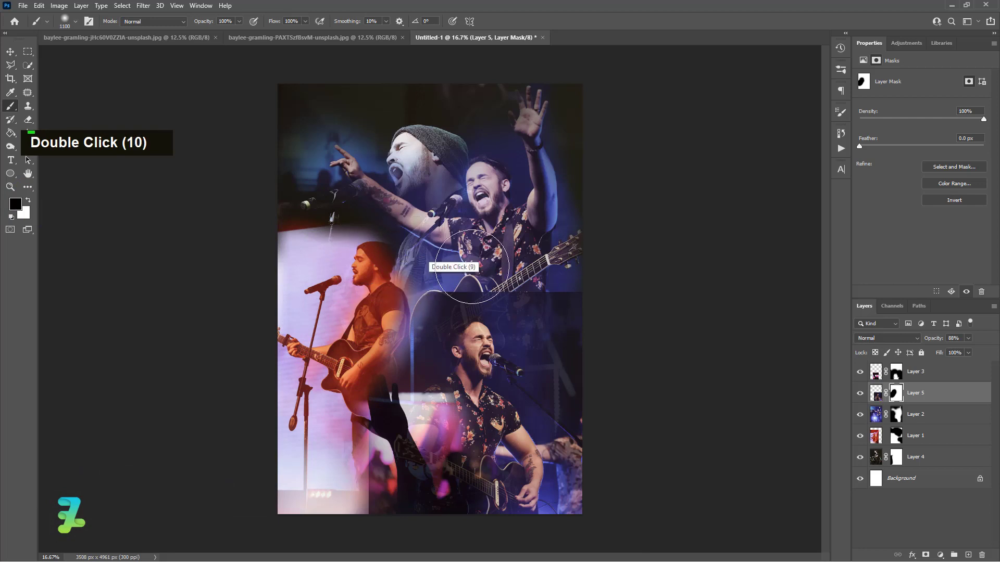
pyautogui.doubleClick(469, 300)
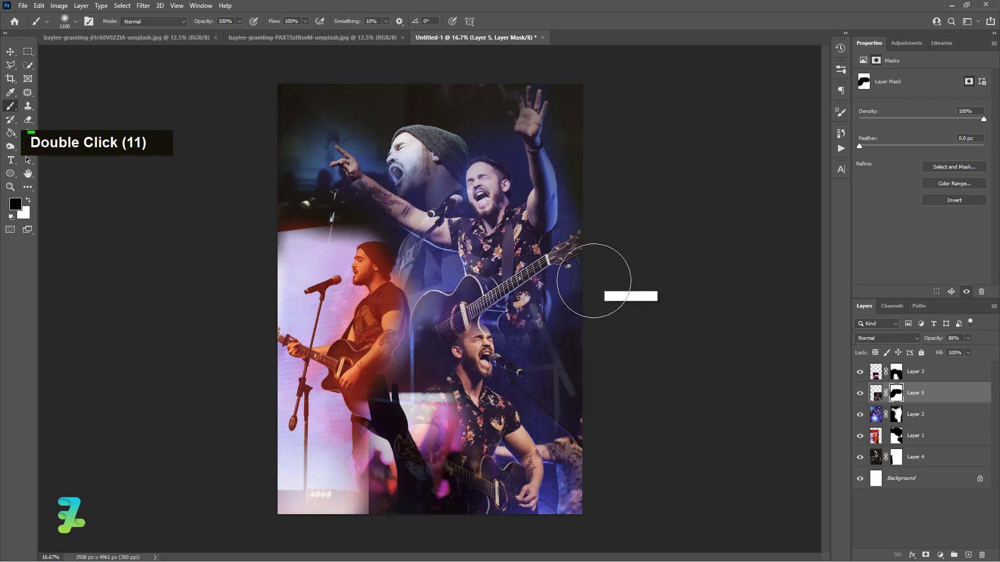
pyautogui.hotkey('ctrl', 'z')
pyautogui.doubleClick(566, 285)
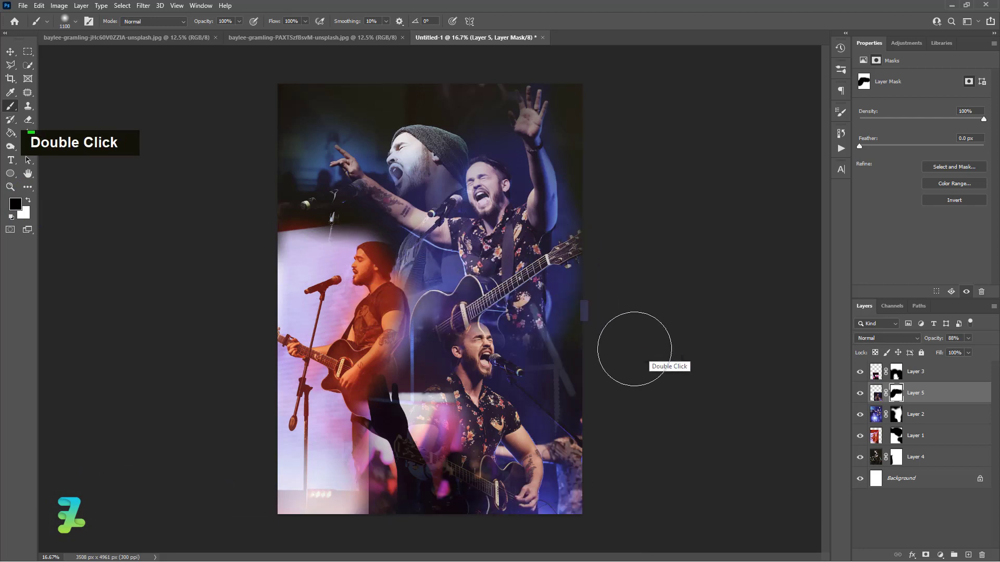
pyautogui.doubleClick(583, 313)
pyautogui.doubleClick(616, 352)
pyautogui.doubleClick(615, 356)
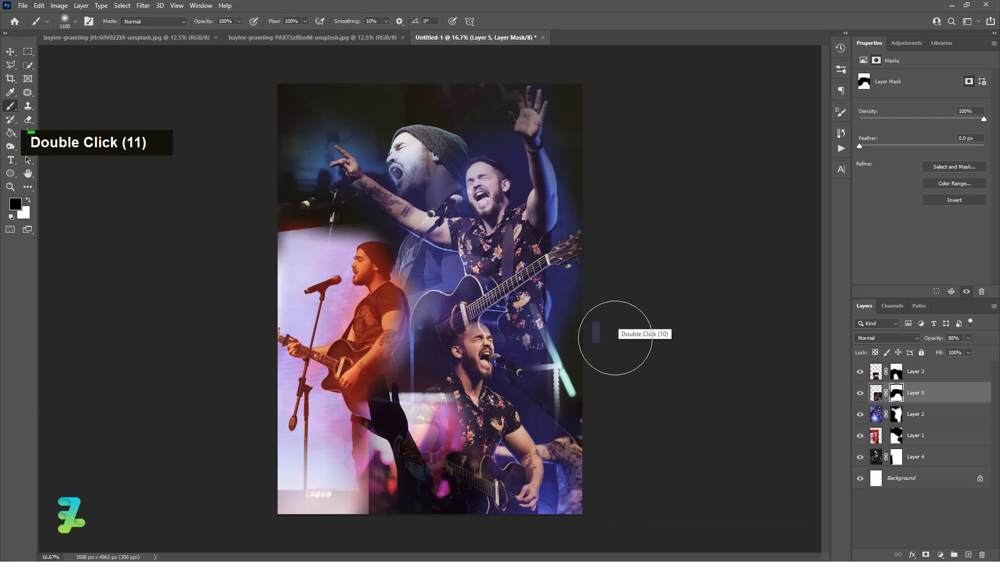
pyautogui.doubleClick(636, 339)
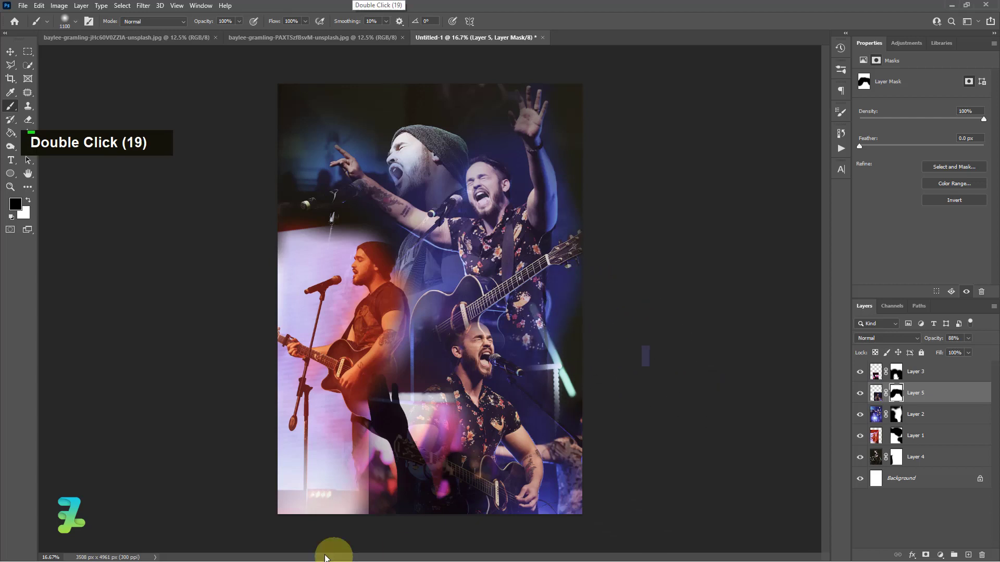
# Copy the green-lit stage photo into the poster from a floating window, and close the photo's document.
pyautogui.click(10, 51)
pyautogui.click(243, 40)
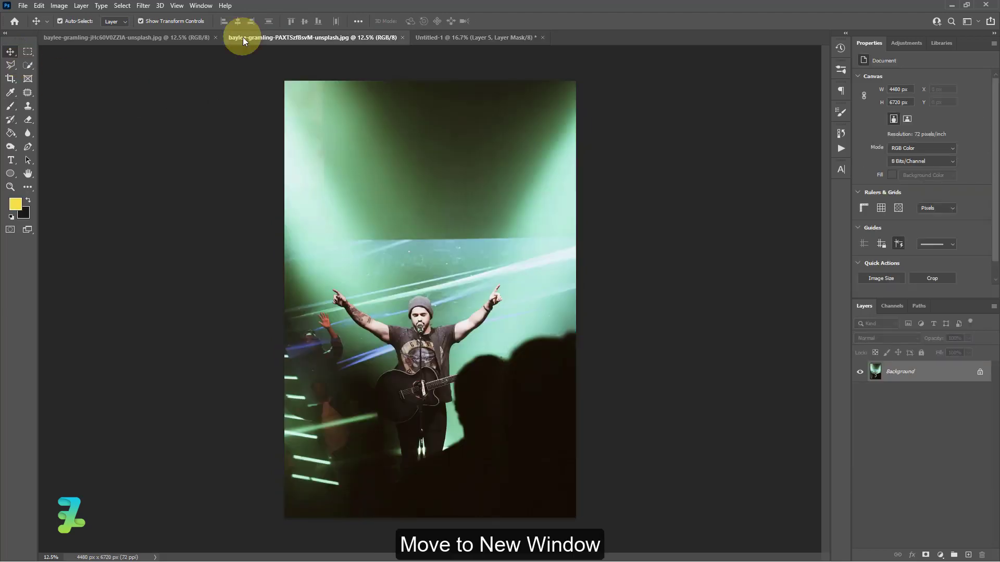
pyautogui.rightClick(244, 39)
pyautogui.click(292, 90)
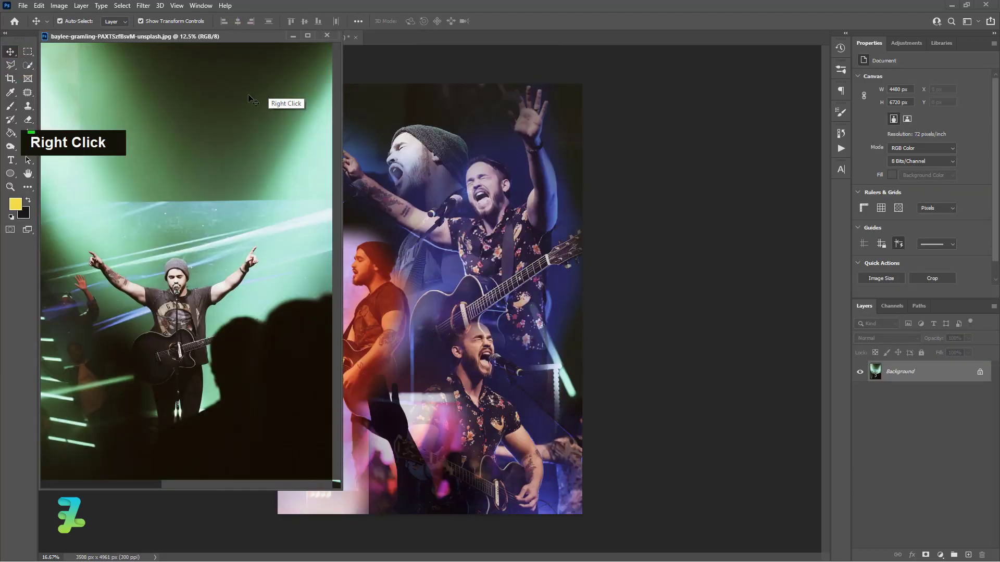
pyautogui.moveTo(356, 231); pyautogui.dragTo(383, 223)
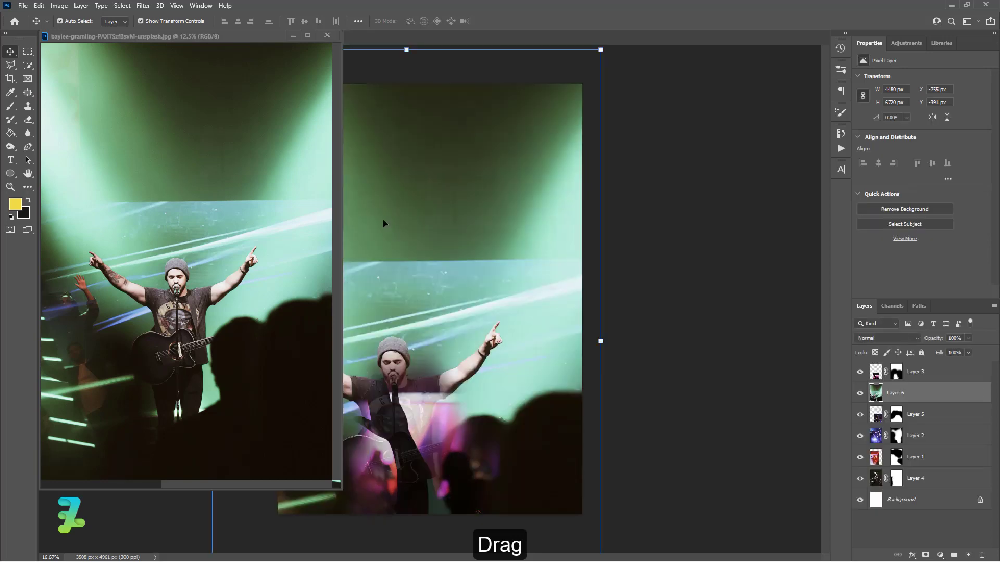
pyautogui.click(328, 35)
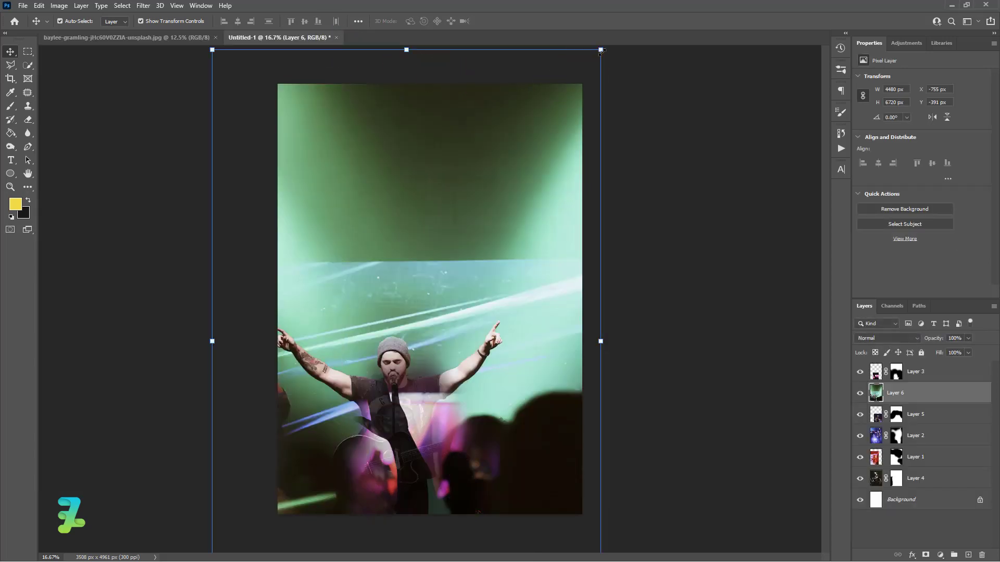
# Scale Layer 6 to about 2282 × 3423 px and place it at X -382, Y 1958 px in the canvas's lower-left corner.
pyautogui.moveTo(601, 50); pyautogui.dragTo(408, 335)
pyautogui.moveTo(357, 404); pyautogui.dragTo(389, 323)
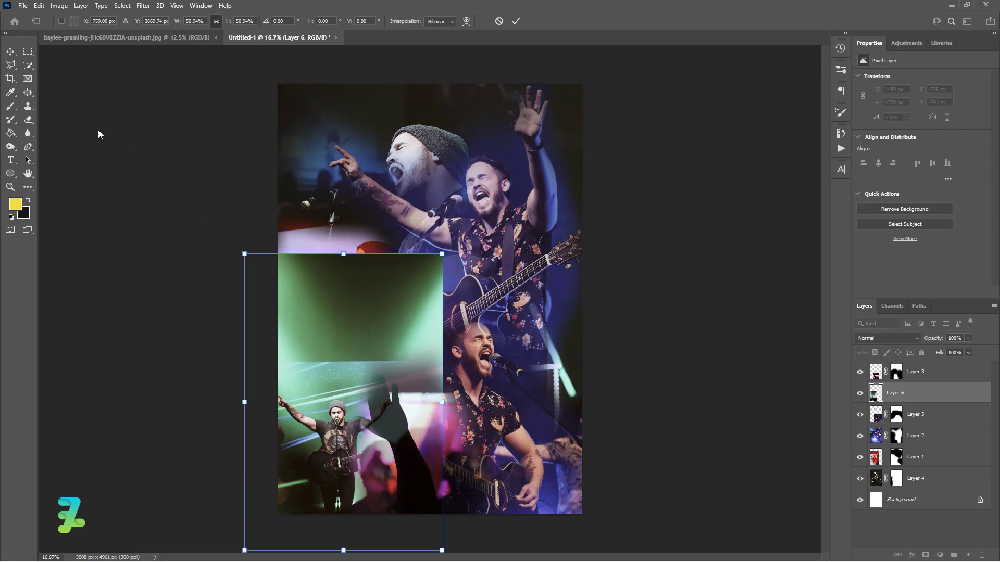
pyautogui.click(10, 51)
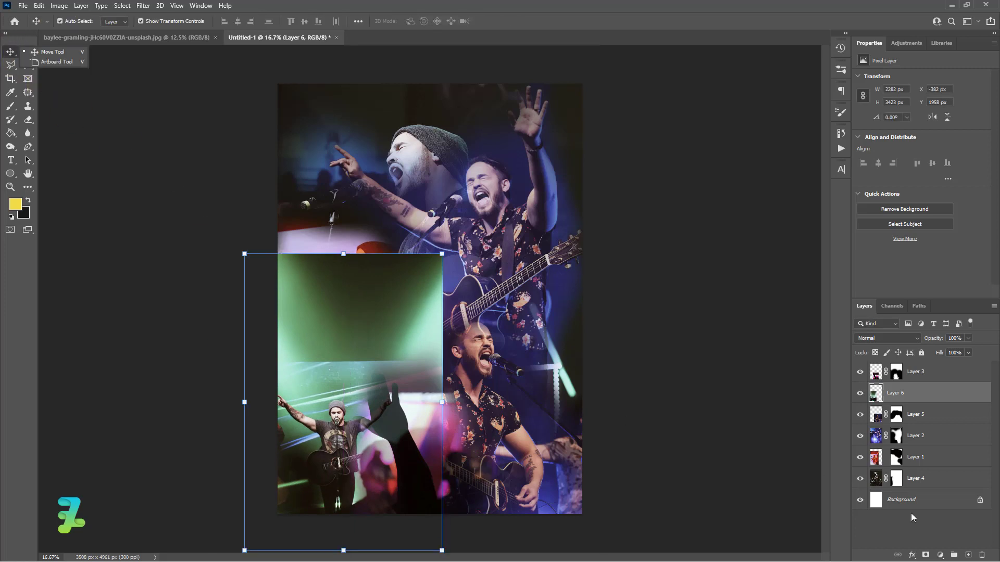
# Add a layer mask to Layer 6 and paint black with the 1100 px brush over the photo's upper area and right edge.
pyautogui.click(925, 555)
pyautogui.click(9, 105)
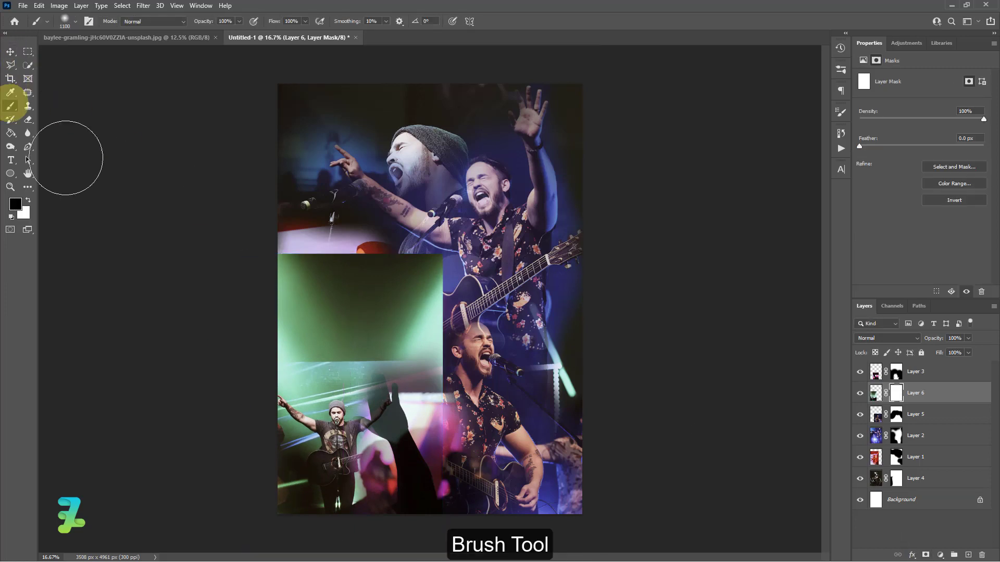
pyautogui.moveTo(307, 250)
pyautogui.mouseDown()
pyautogui.moveTo(224, 263)
pyautogui.moveTo(490, 301)
pyautogui.moveTo(461, 308)
pyautogui.moveTo(461, 377)
pyautogui.mouseUp()
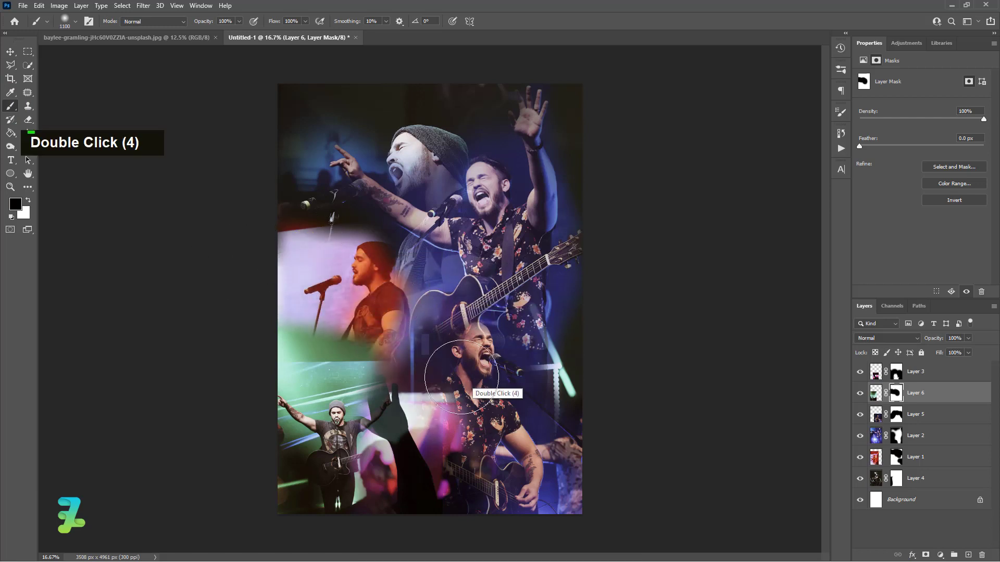
pyautogui.click(464, 414)
pyautogui.click(429, 435)
pyautogui.click(452, 472)
pyautogui.click(451, 453)
pyautogui.click(447, 433)
pyautogui.click(439, 490)
# Paint black on Layer 6's mask above the small guitarist to uncover the red-lit singer's guitar.
pyautogui.moveTo(369, 315); pyautogui.dragTo(287, 321)
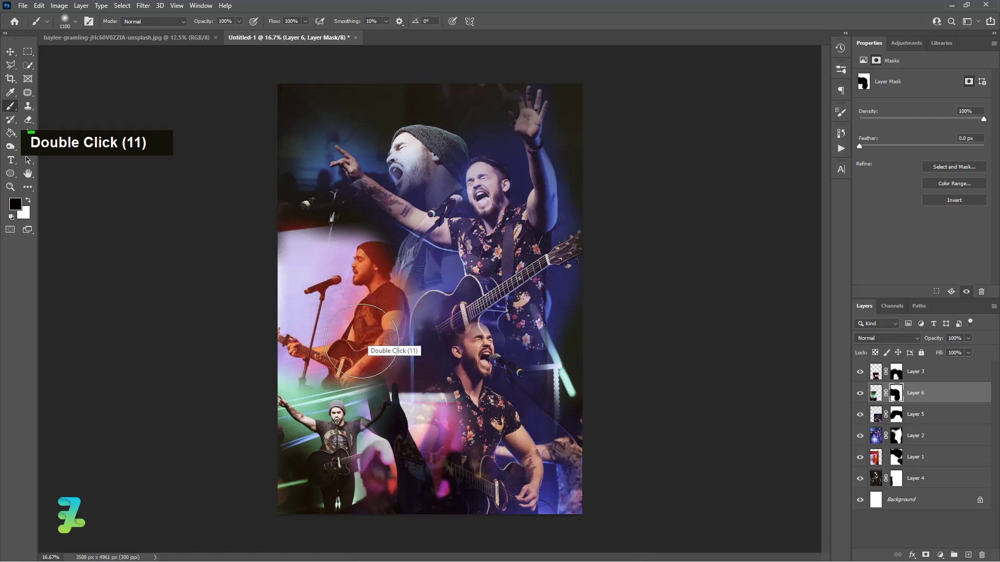
pyautogui.moveTo(361, 341); pyautogui.dragTo(308, 340)
pyautogui.moveTo(213, 442); pyautogui.dragTo(268, 346)
pyautogui.click(459, 346)
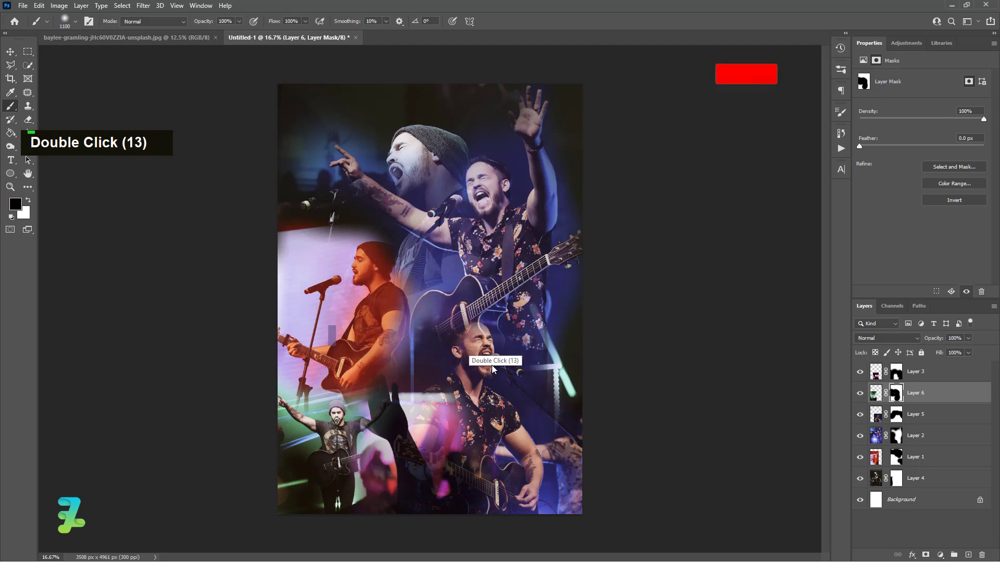
pyautogui.click(513, 396)
pyautogui.click(543, 413)
pyautogui.click(546, 380)
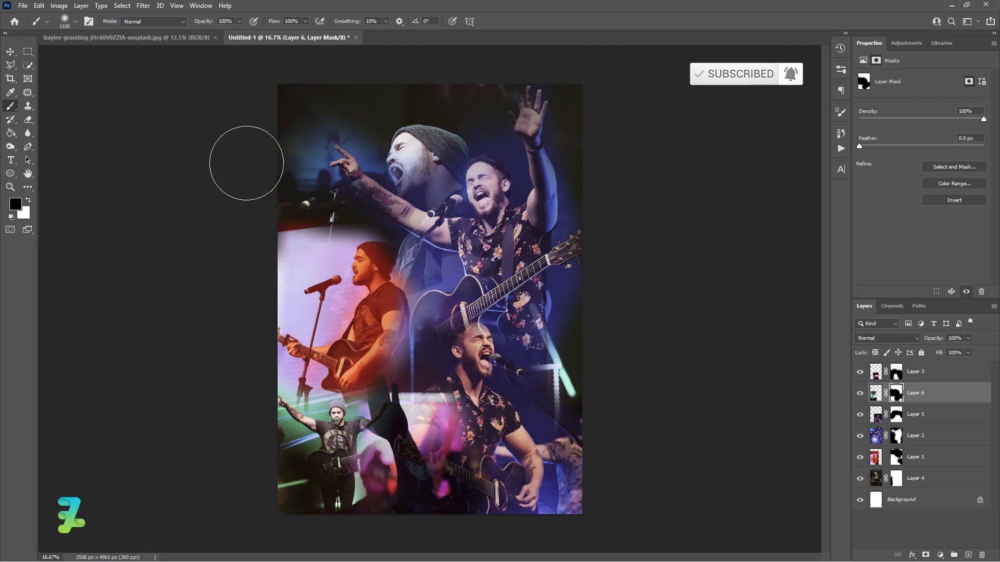
# Copy the remaining dark stage photo of the singing guitarist into the poster from a floating window, and close the photo's document.
pyautogui.click(10, 51)
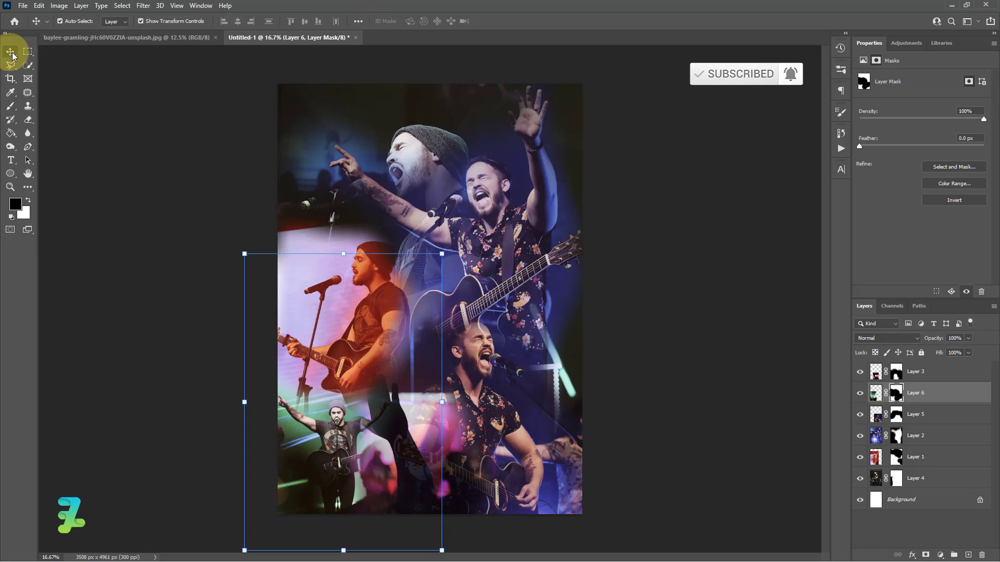
pyautogui.click(78, 40)
pyautogui.rightClick(78, 40)
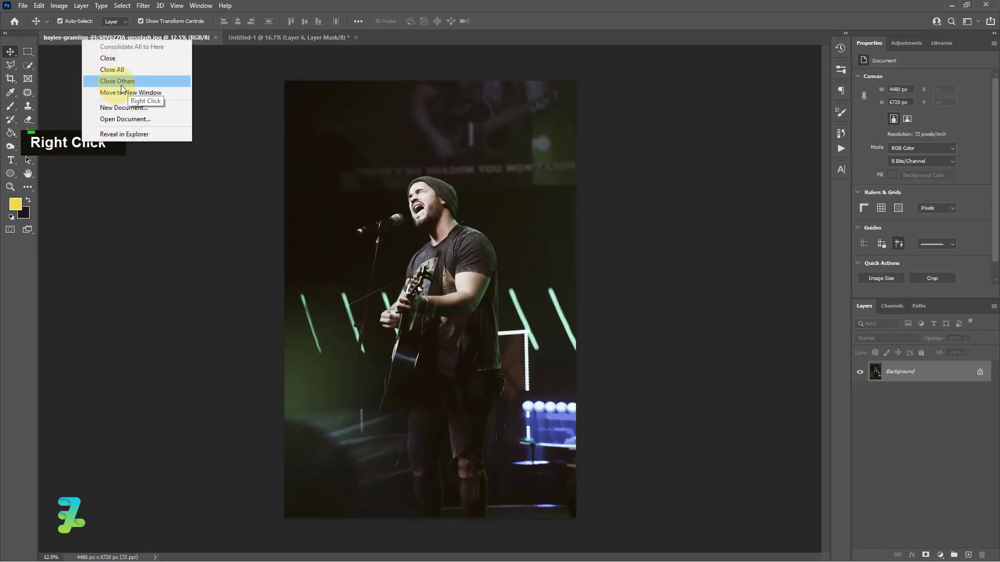
pyautogui.click(245, 38)
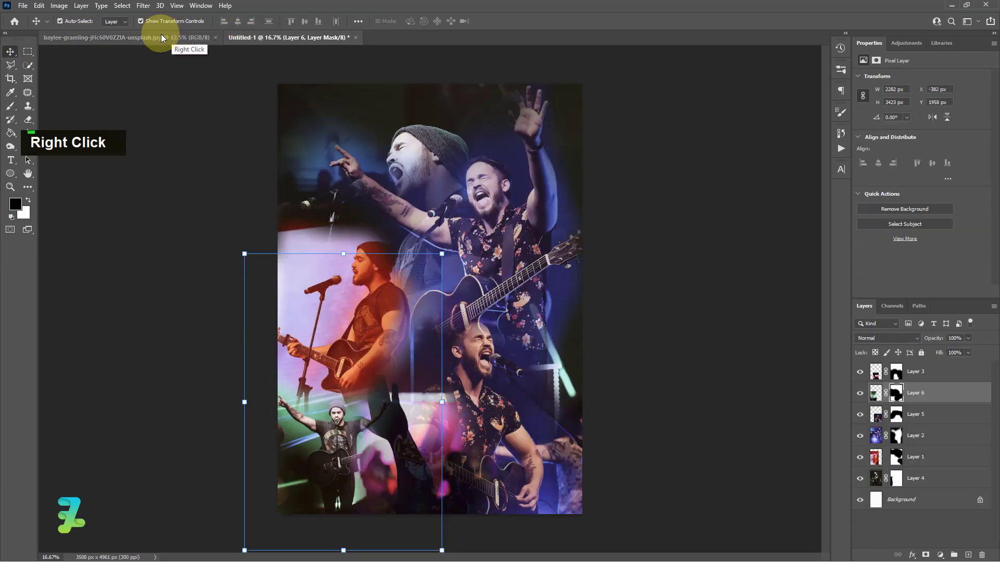
pyautogui.click(161, 33)
pyautogui.rightClick(161, 34)
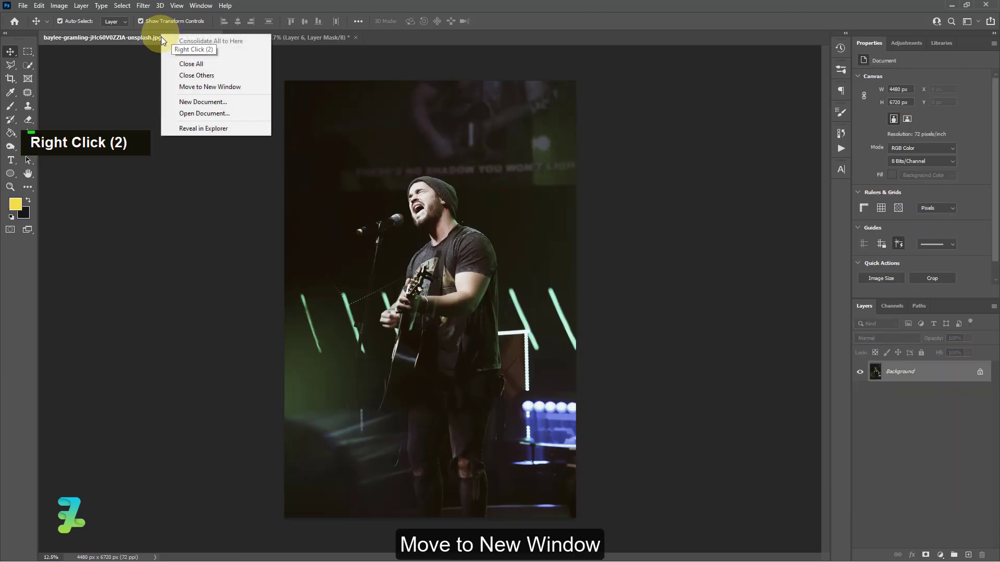
pyautogui.click(170, 88)
pyautogui.moveTo(170, 36); pyautogui.dragTo(685, 170)
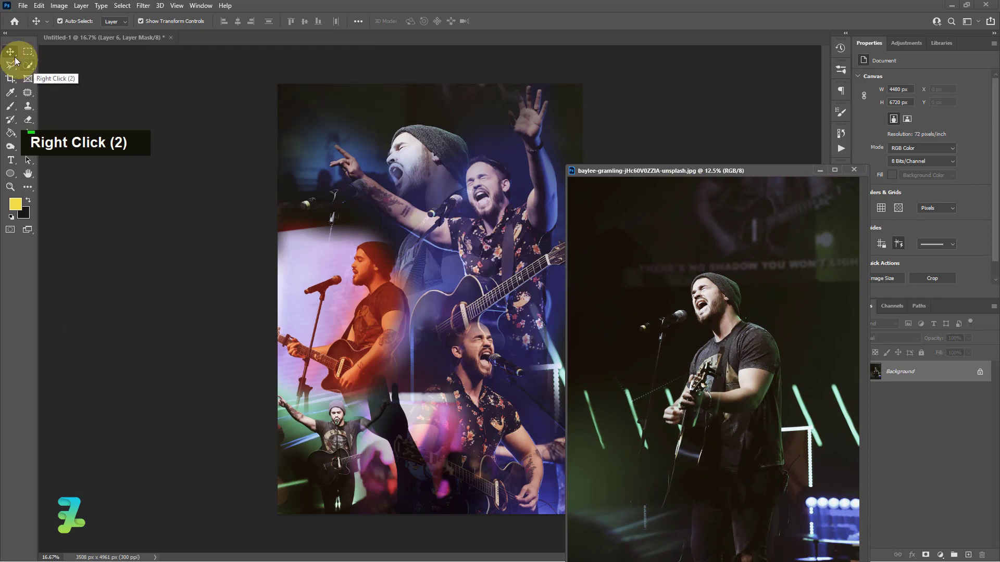
pyautogui.moveTo(419, 271); pyautogui.dragTo(420, 272)
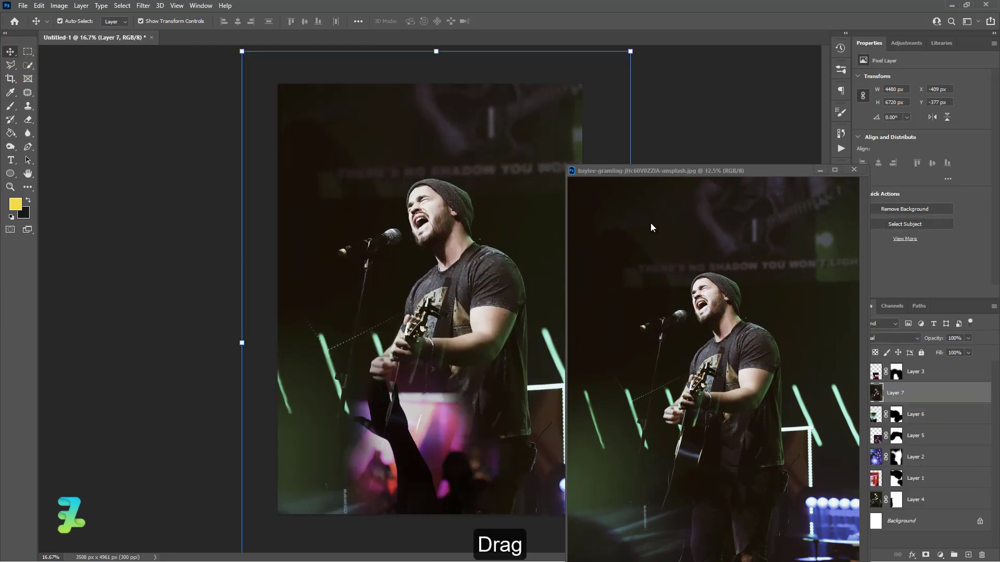
pyautogui.click(854, 170)
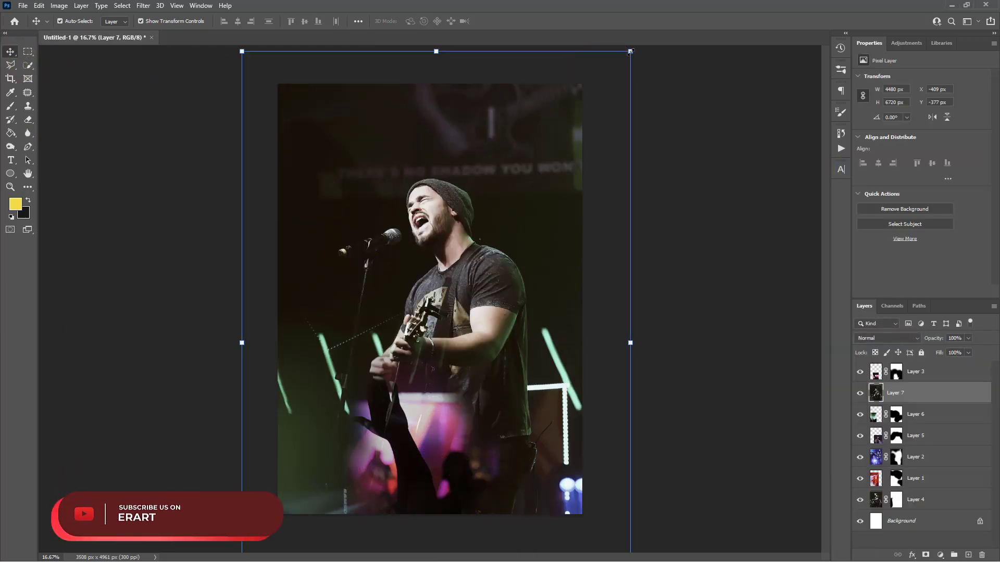
# Scale Layer 7 to 41.15% and centre it at about X 1659, Y 2480.5 px near the middle of the poster.
pyautogui.moveTo(629, 51); pyautogui.dragTo(437, 339)
pyautogui.moveTo(352, 407); pyautogui.dragTo(436, 221)
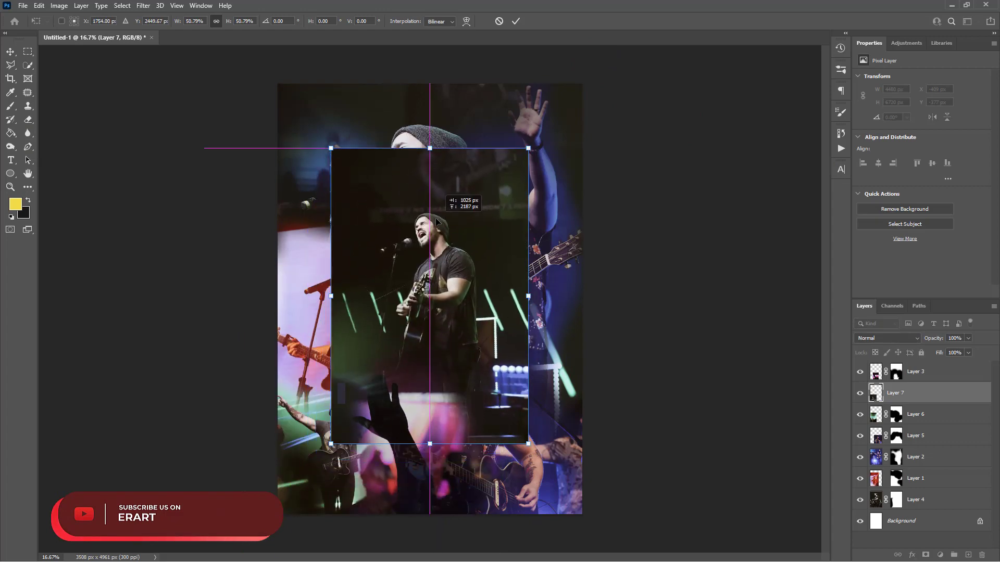
pyautogui.moveTo(528, 149); pyautogui.dragTo(491, 208)
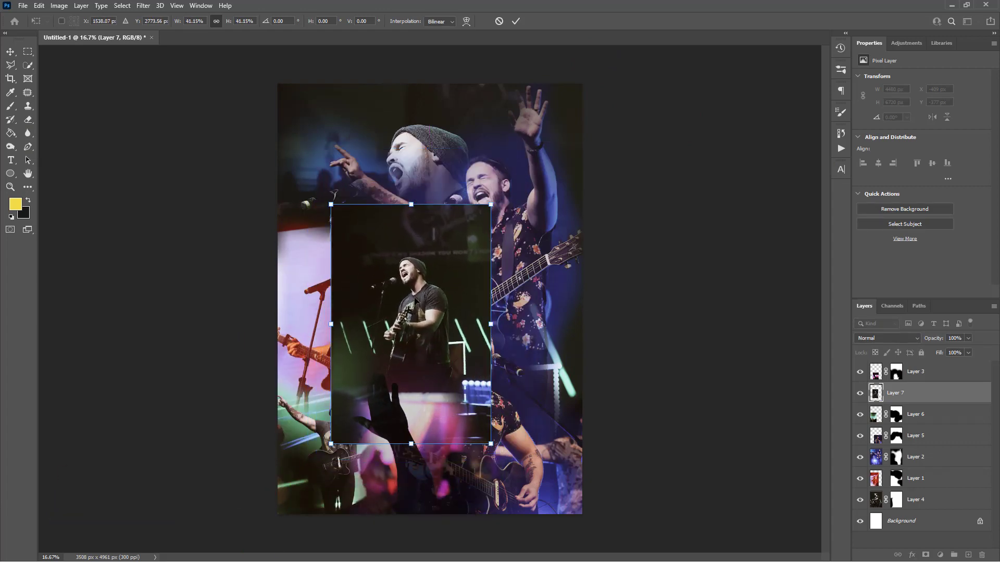
pyautogui.moveTo(414, 307); pyautogui.dragTo(426, 278)
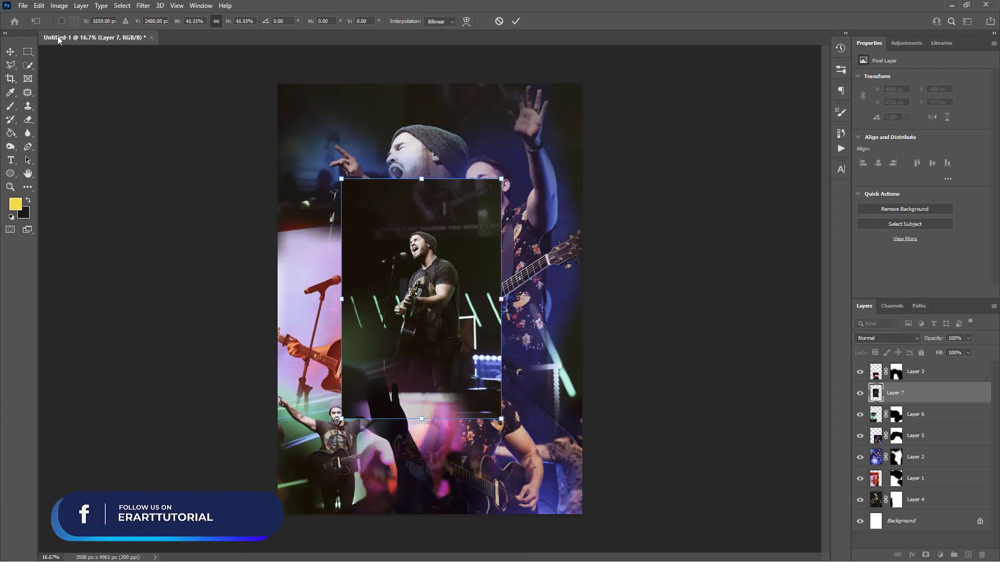
pyautogui.click(39, 6)
pyautogui.moveTo(144, 249)
pyautogui.click(198, 414)
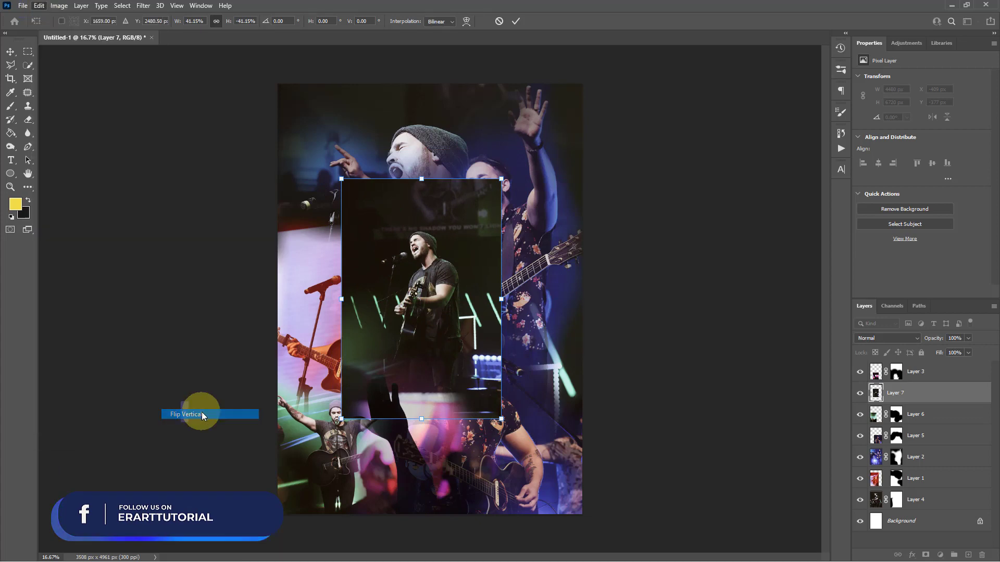
pyautogui.hotkey('ctrl', 'z')
# Flip Layer 7 horizontally, apply the transform, and shift the photo about 22 px to the right.
pyautogui.click(39, 5)
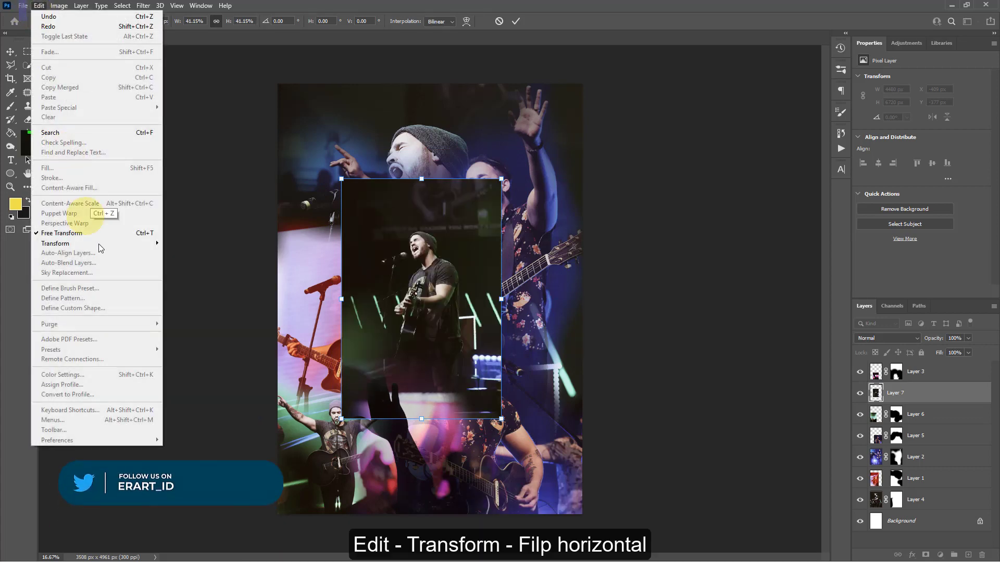
pyautogui.moveTo(128, 245)
pyautogui.click(213, 405)
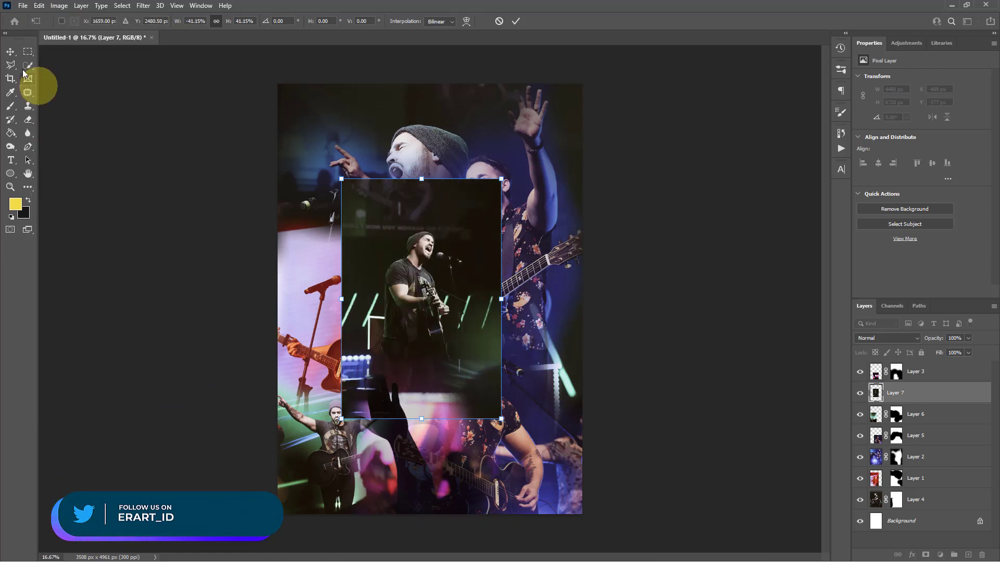
pyautogui.click(10, 51)
pyautogui.moveTo(445, 276); pyautogui.dragTo(447, 276)
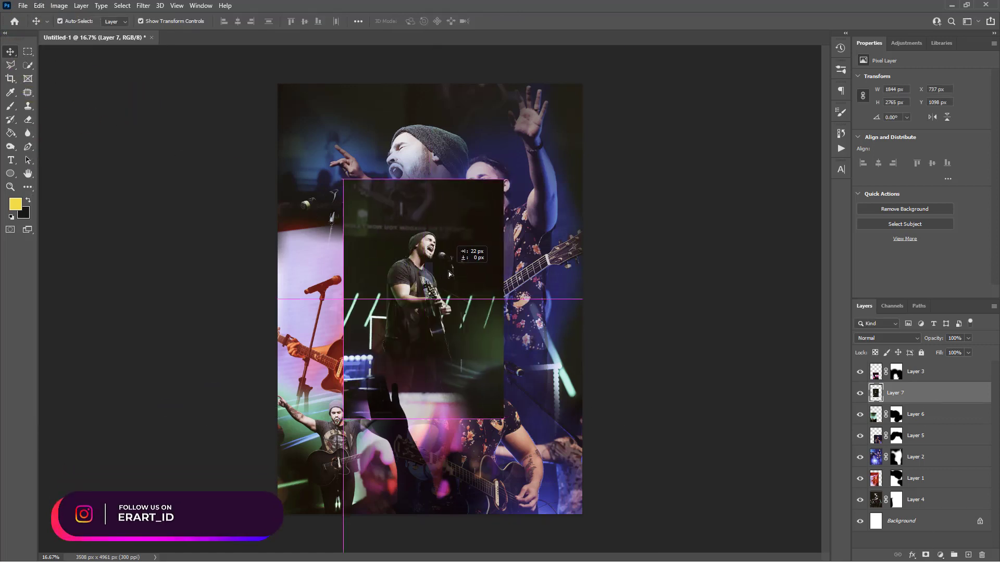
# Add a layer mask to Layer 7 and paint black with the 1100 px brush to fade the photo's left edge.
pyautogui.click(926, 555)
pyautogui.click(13, 111)
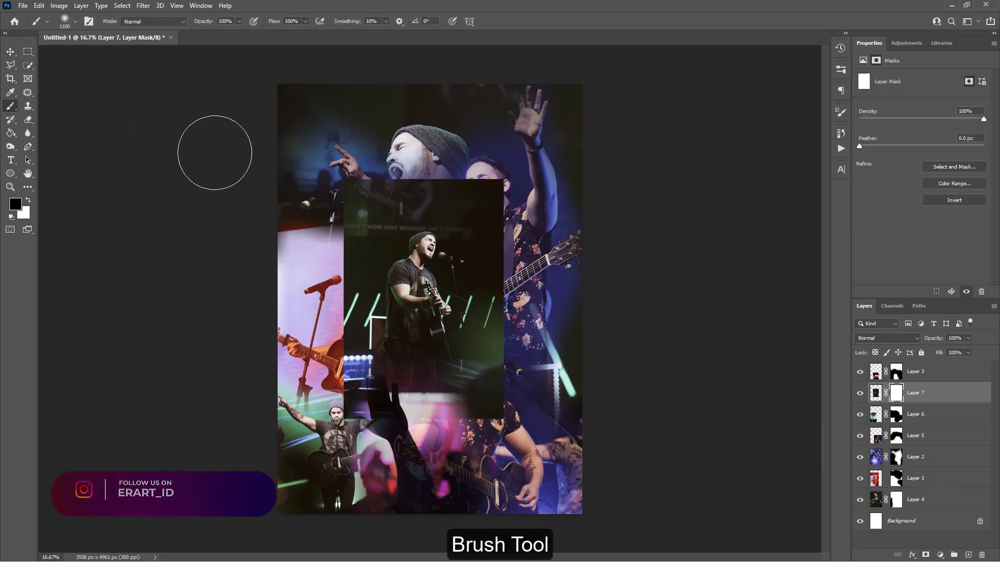
pyautogui.doubleClick(324, 229)
pyautogui.click(333, 260)
pyautogui.click(346, 291)
pyautogui.click(354, 328)
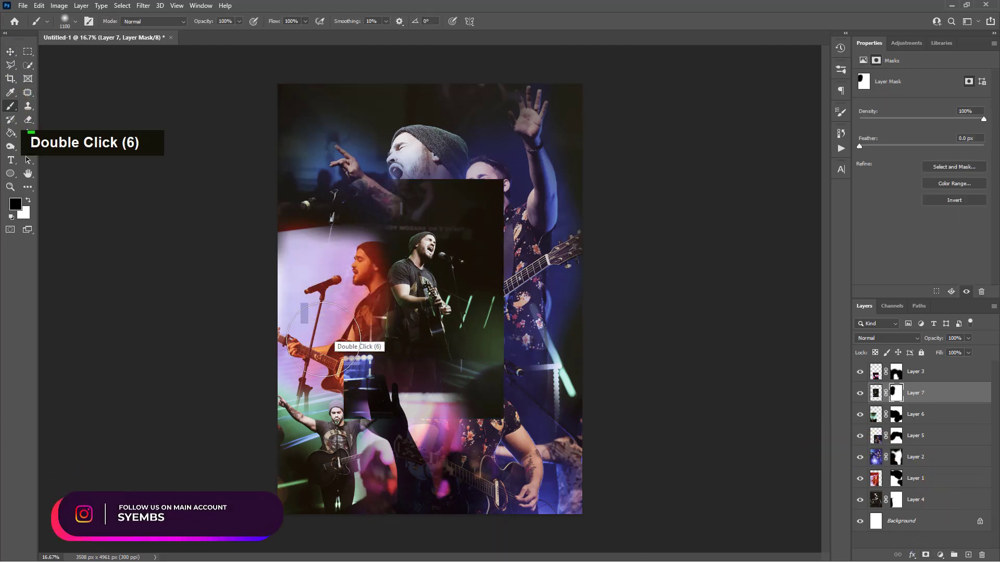
pyautogui.click(365, 349)
# Paint black on Layer 7's mask to fade the photo's right and top edges around the guitarist.
pyautogui.click(489, 372)
pyautogui.click(521, 318)
pyautogui.click(542, 235)
pyautogui.click(469, 188)
pyautogui.click(424, 156)
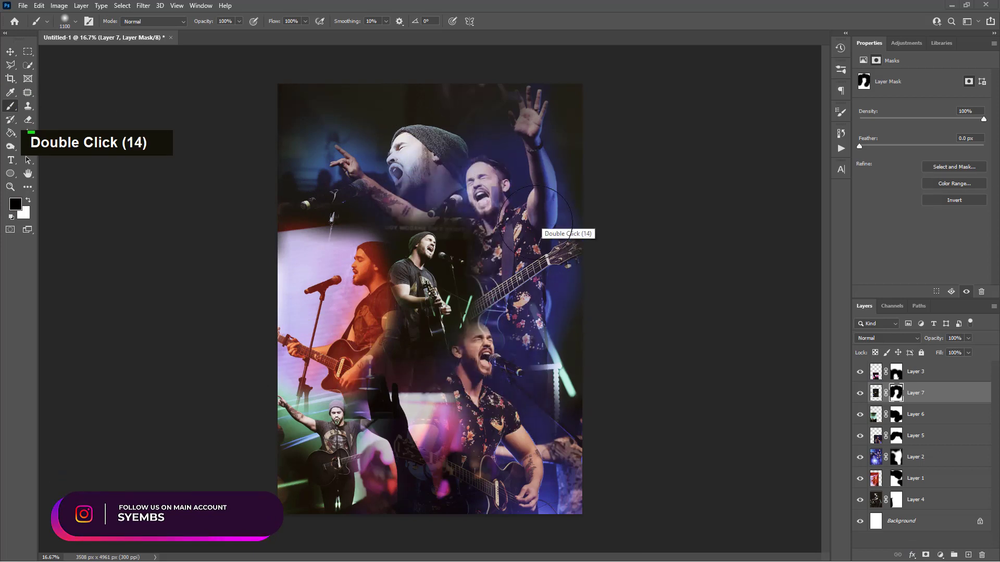
pyautogui.click(508, 221)
pyautogui.click(476, 237)
pyautogui.click(536, 286)
pyautogui.click(505, 299)
pyautogui.click(520, 312)
# Paint black on Layer 7's mask to fade the photo's bottom edge, and swap the foreground colour to white.
pyautogui.click(513, 396)
pyautogui.click(406, 445)
pyautogui.click(469, 457)
pyautogui.click(417, 451)
pyautogui.click(339, 444)
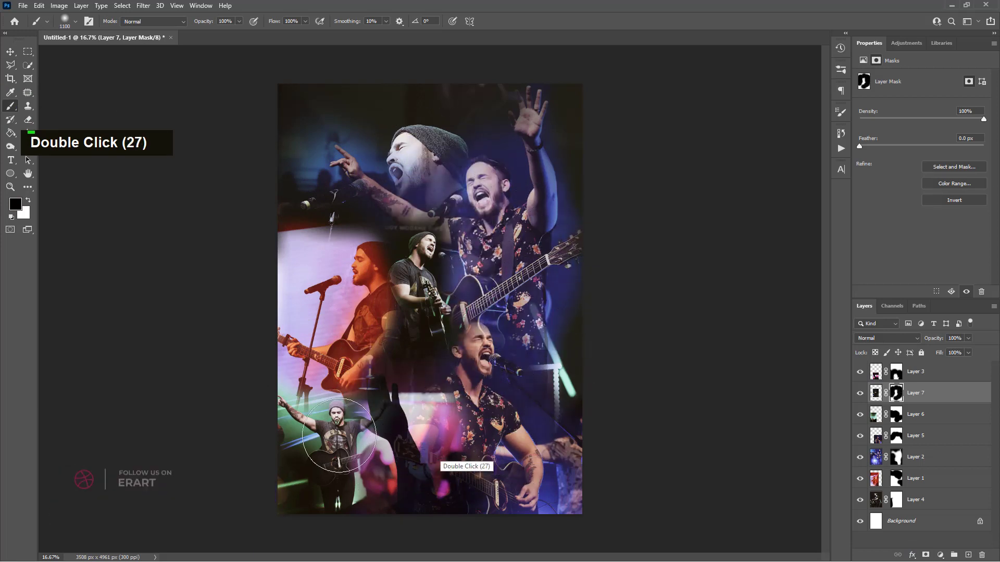
pyautogui.click(371, 384)
pyautogui.click(436, 430)
pyautogui.click(507, 459)
pyautogui.click(396, 448)
pyautogui.click(319, 438)
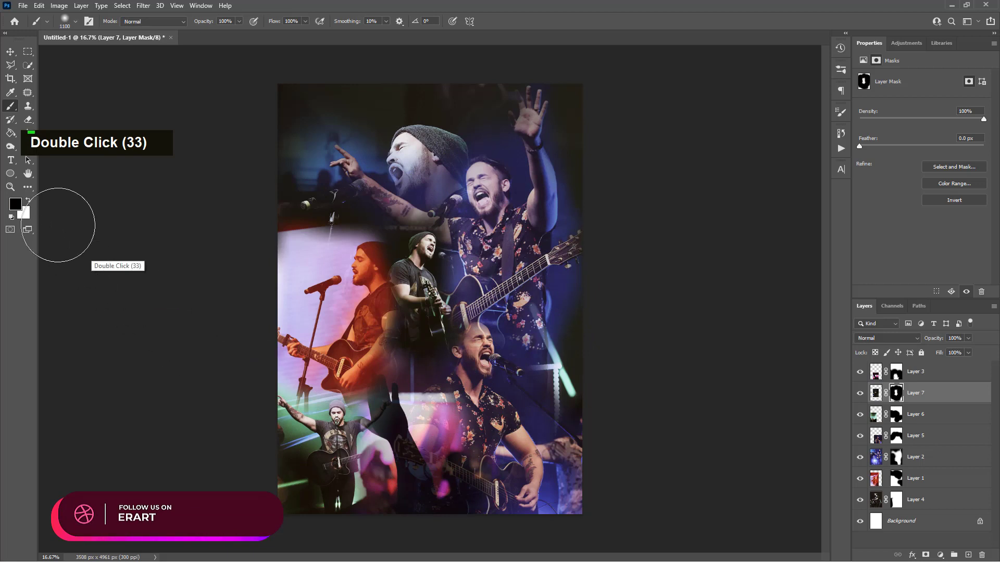
pyautogui.press('x')
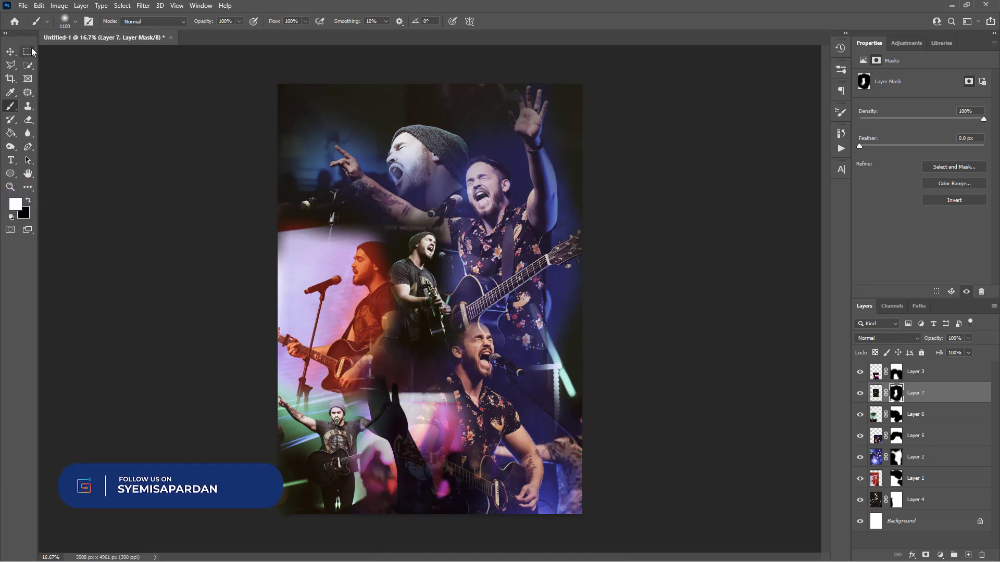
# Stamp all visible layers into a new merged layer above Layer 3.
pyautogui.click(10, 52)
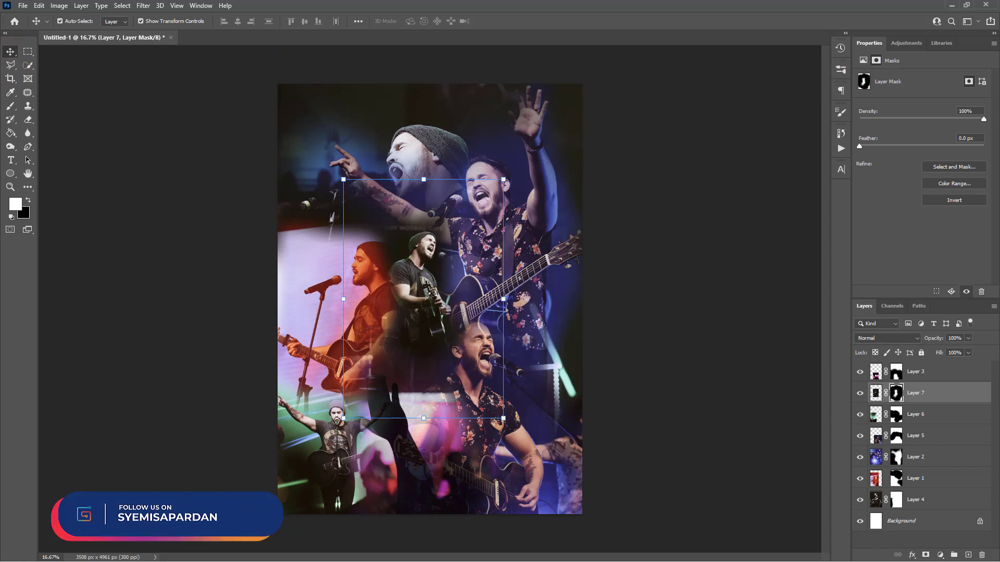
pyautogui.click(934, 375)
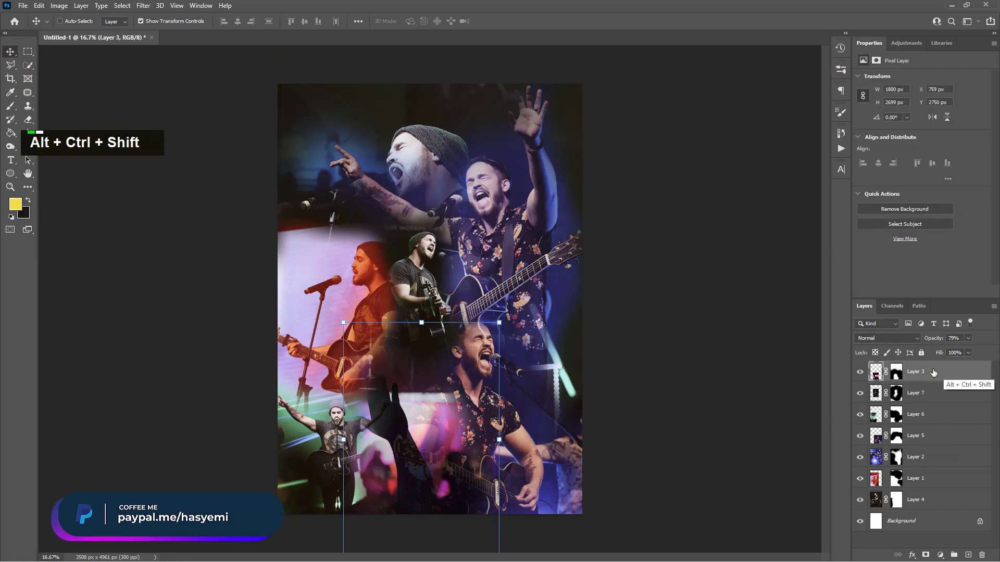
pyautogui.hotkey('ctrl', 'alt', 'shift', 'e')
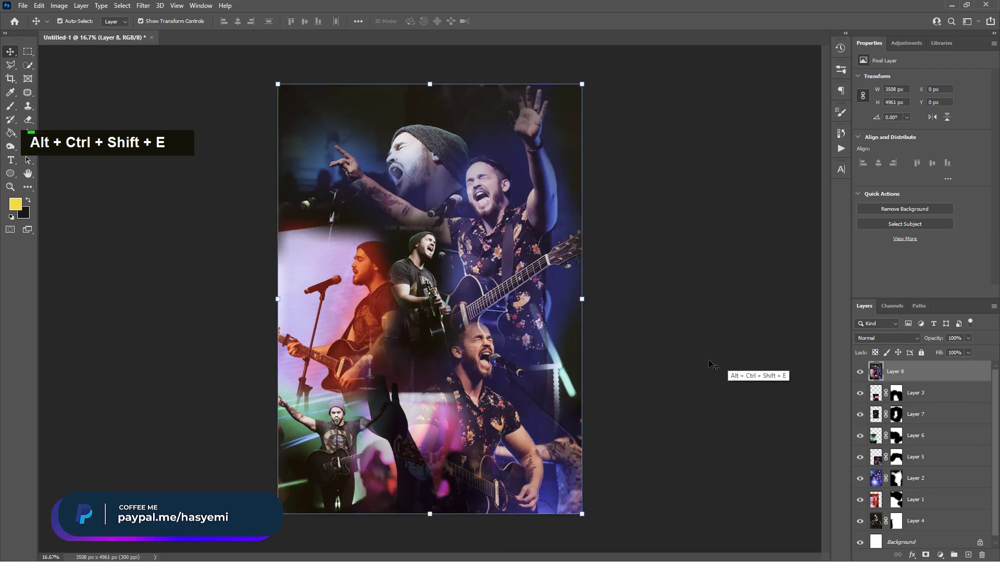
# Set the foreground colour to white (#ffffff).
pyautogui.click(15, 203)
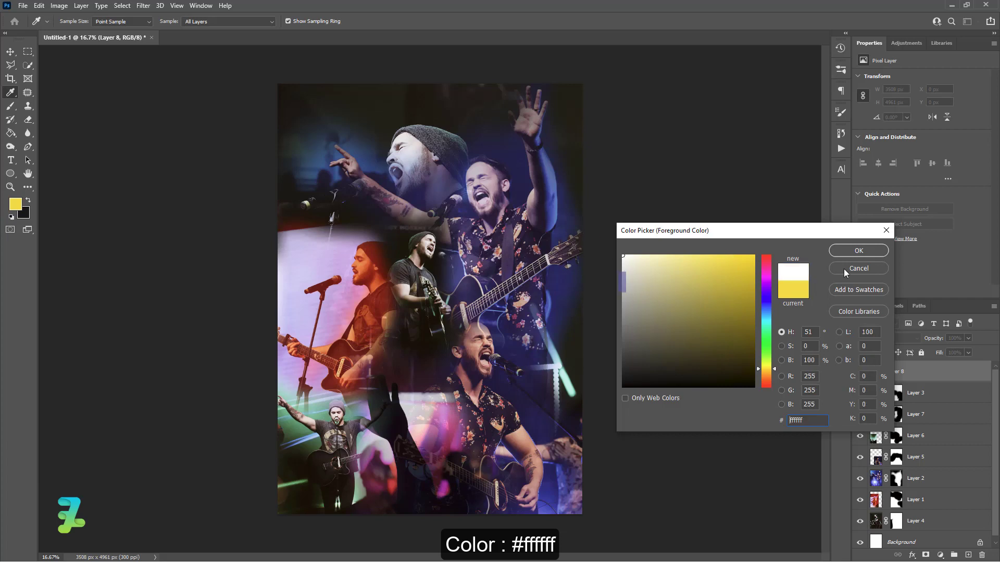
pyautogui.click(854, 254)
pyautogui.press('v')
# Choose a flare brush from the Free Lens Flares Photoshop set and stamp a white flare on Layer 8 just below the pointing hand.
pyautogui.click(10, 105)
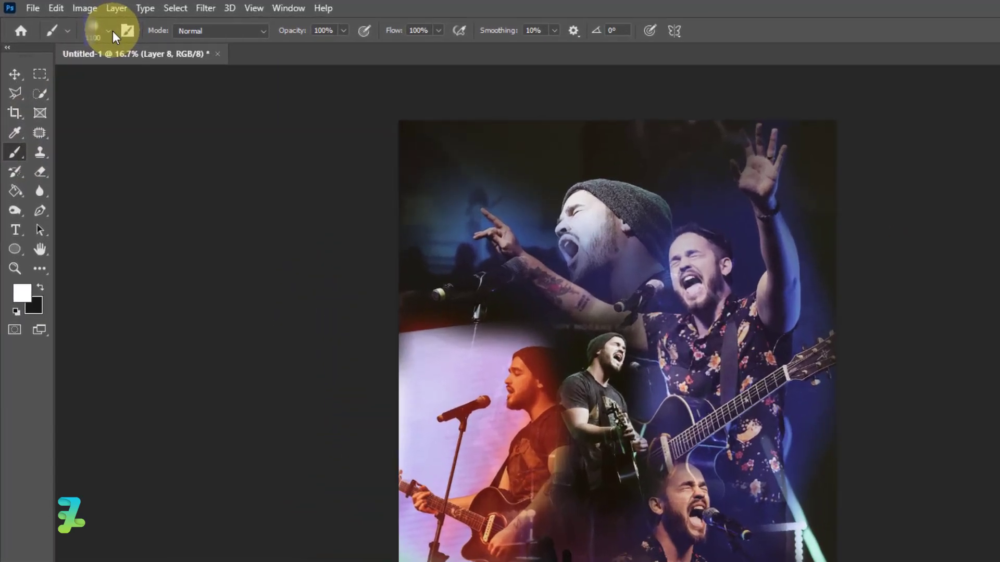
pyautogui.doubleClick(75, 20)
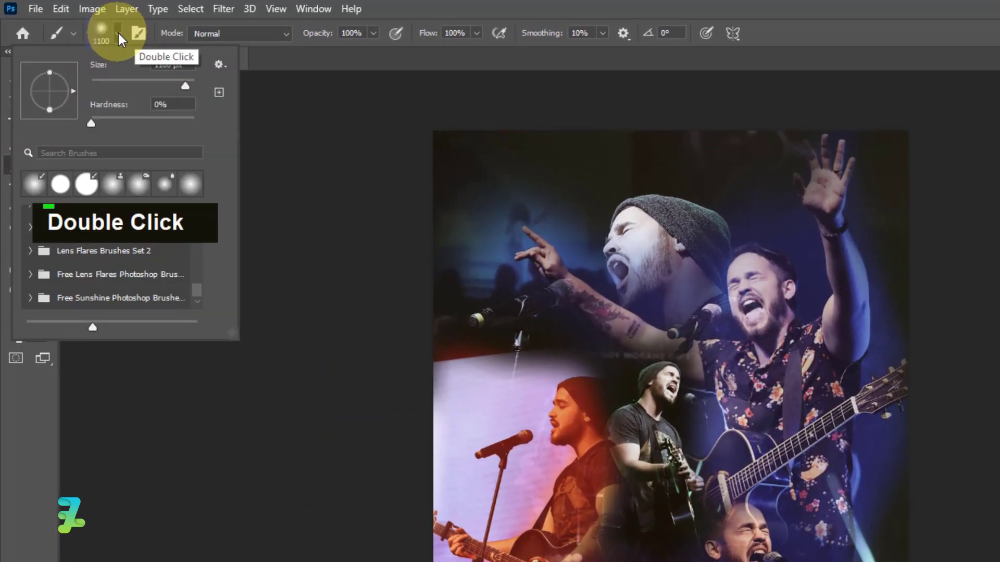
pyautogui.scroll(-6, 44, 276)
pyautogui.click(30, 275)
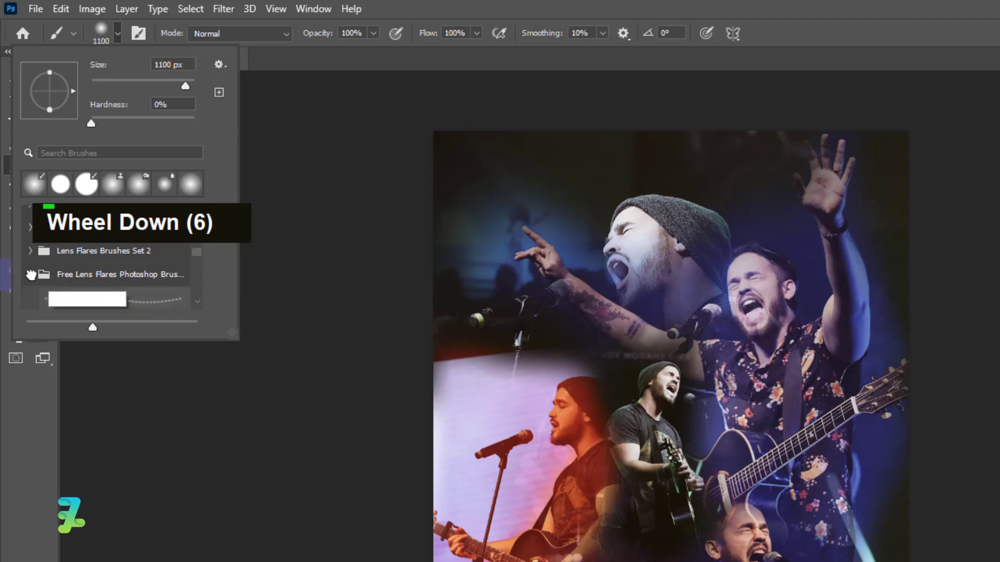
pyautogui.scroll(-2, 86, 295)
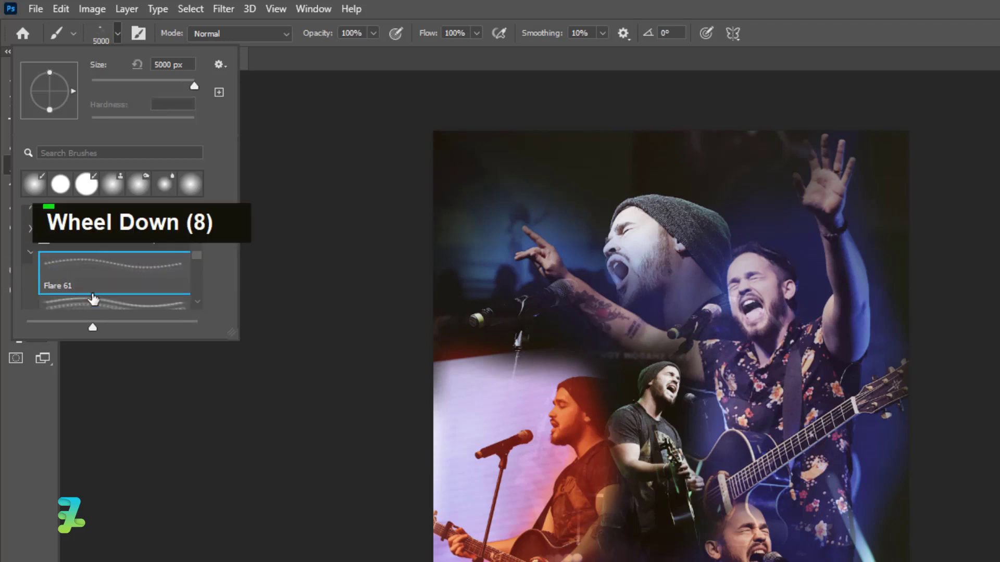
pyautogui.click(93, 292)
pyautogui.scroll(-3, 94, 292)
pyautogui.click(93, 289)
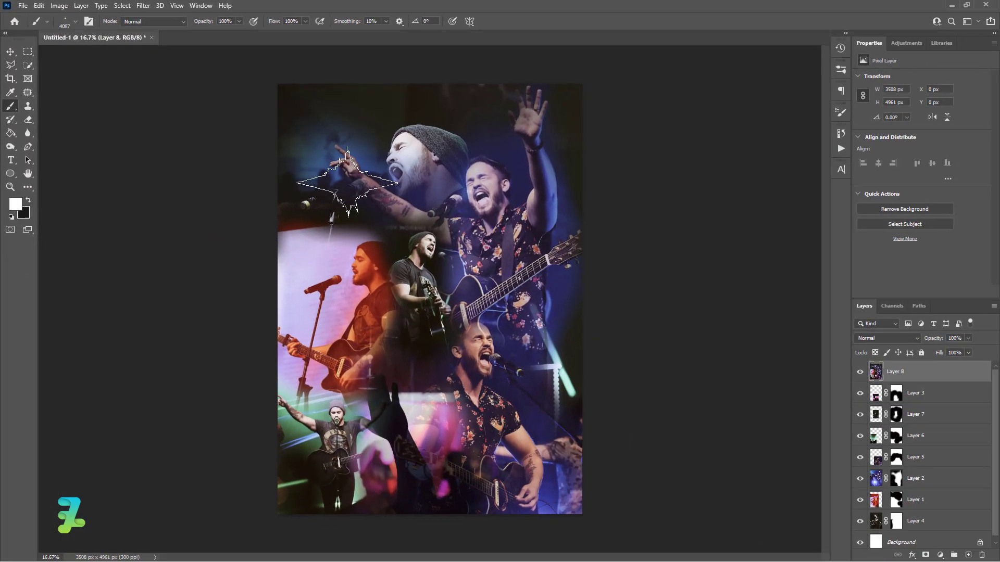
pyautogui.click(656, 409)
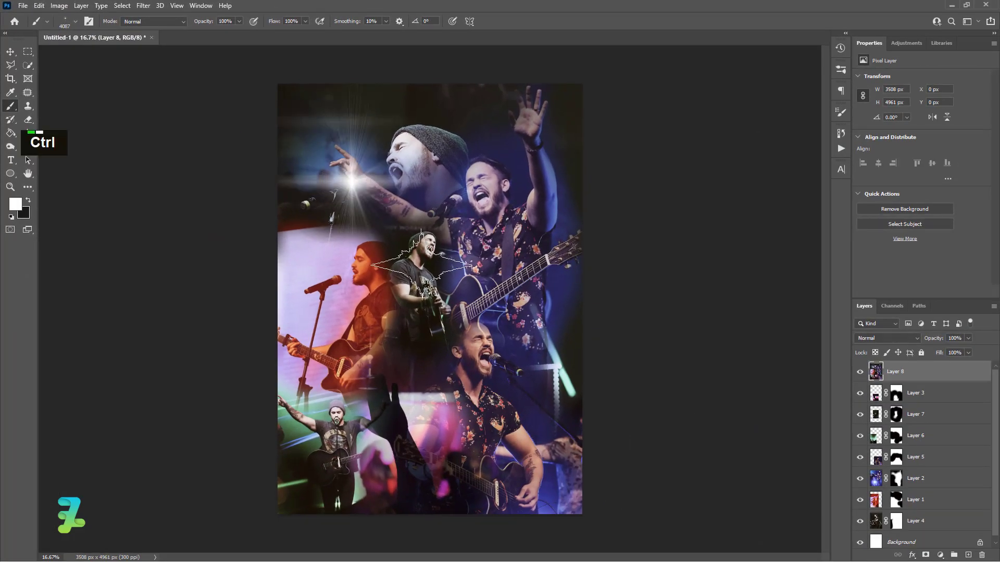
# Undo the white flare stamped on Layer 8 below the pointing hand.
pyautogui.hotkey('ctrl', 'z')
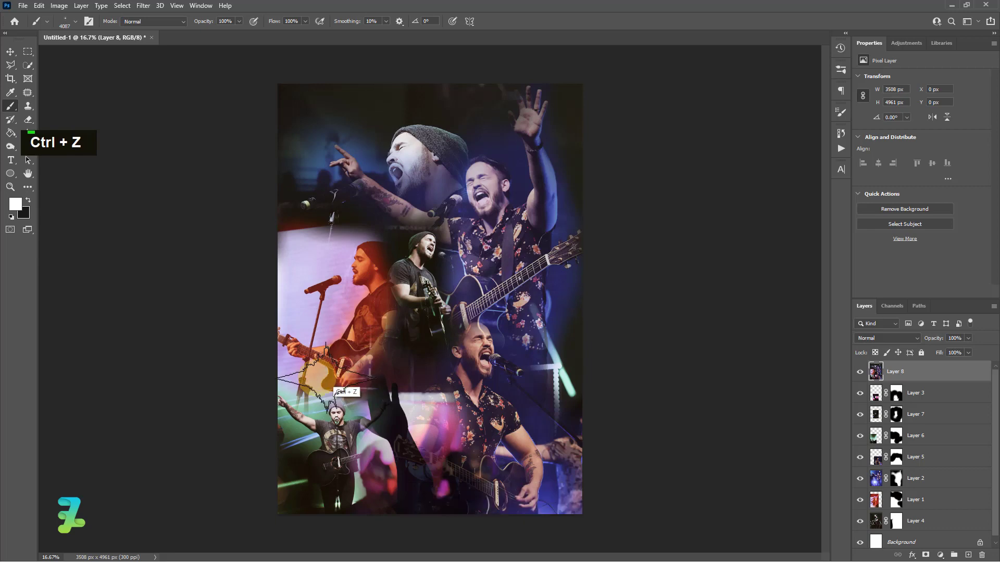
pyautogui.hotkey('ctrl', 'z')
# Try the Flare 64 brush on Layer 8 and undo the test.
pyautogui.click(118, 34)
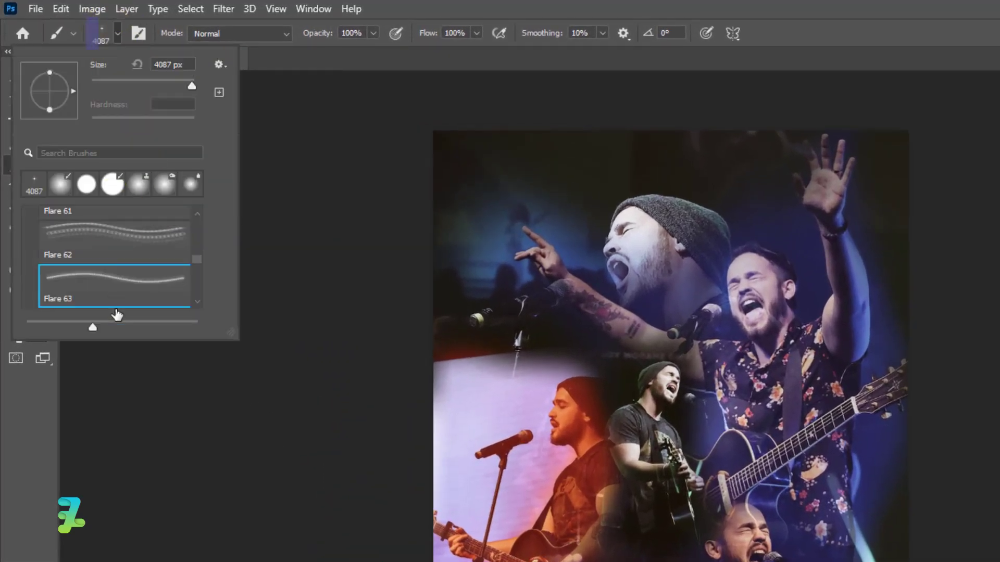
pyautogui.scroll(-2, 116, 297)
pyautogui.click(116, 305)
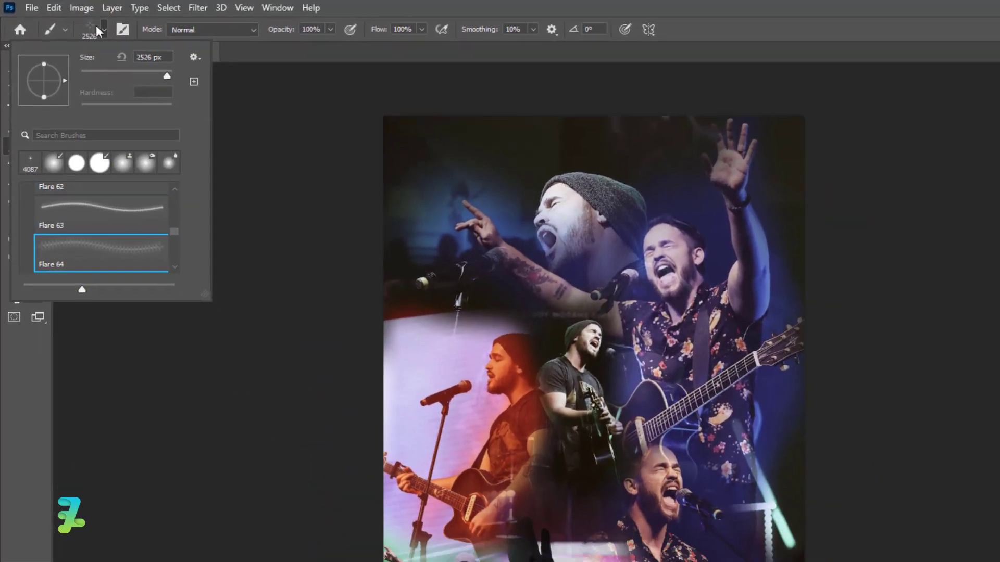
pyautogui.click(97, 27)
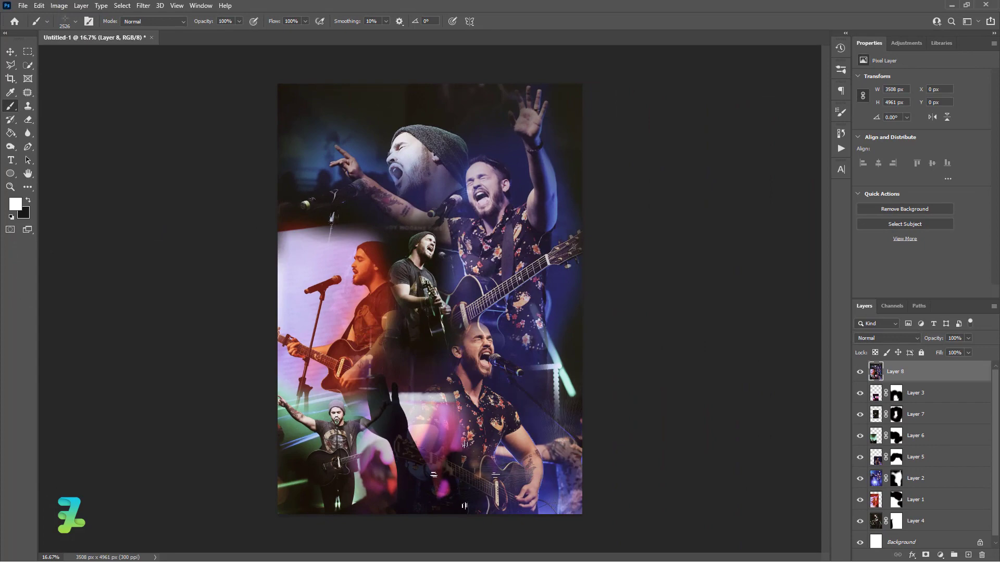
pyautogui.hotkey('ctrl', 'z')
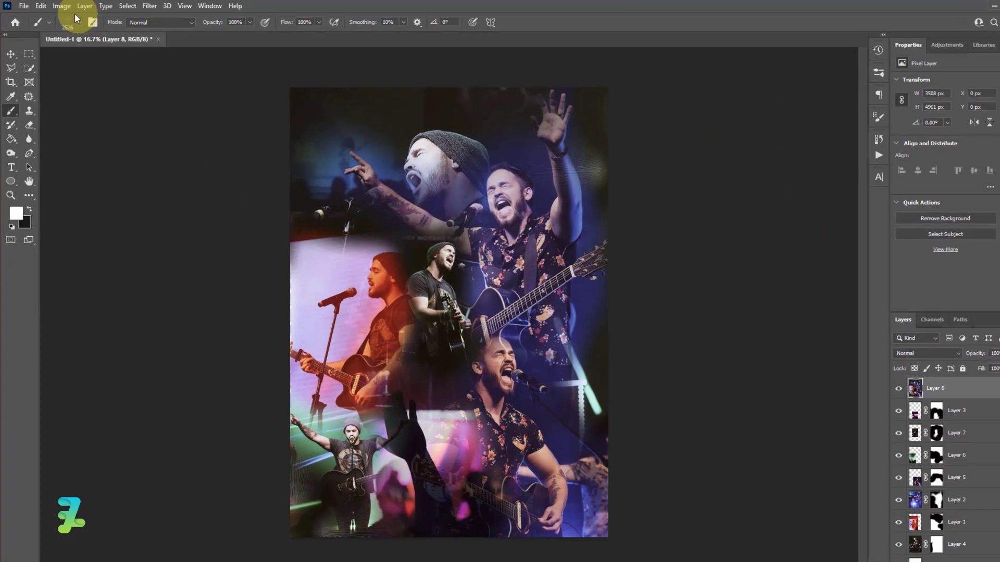
# Select the Flare 65 brush and, after undoing the test stamp, add a new empty layer above Layer 8.
pyautogui.click(75, 21)
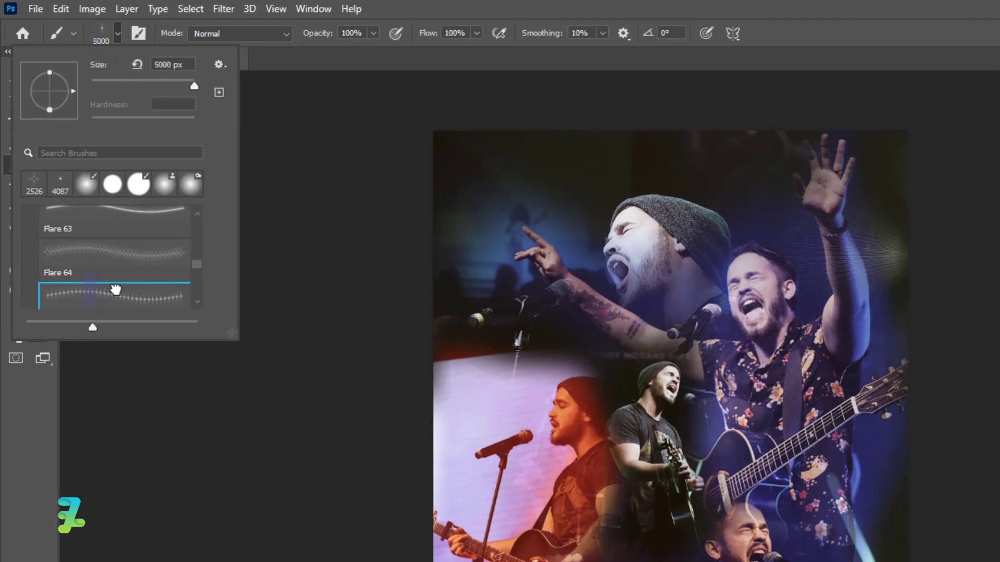
pyautogui.doubleClick(116, 289)
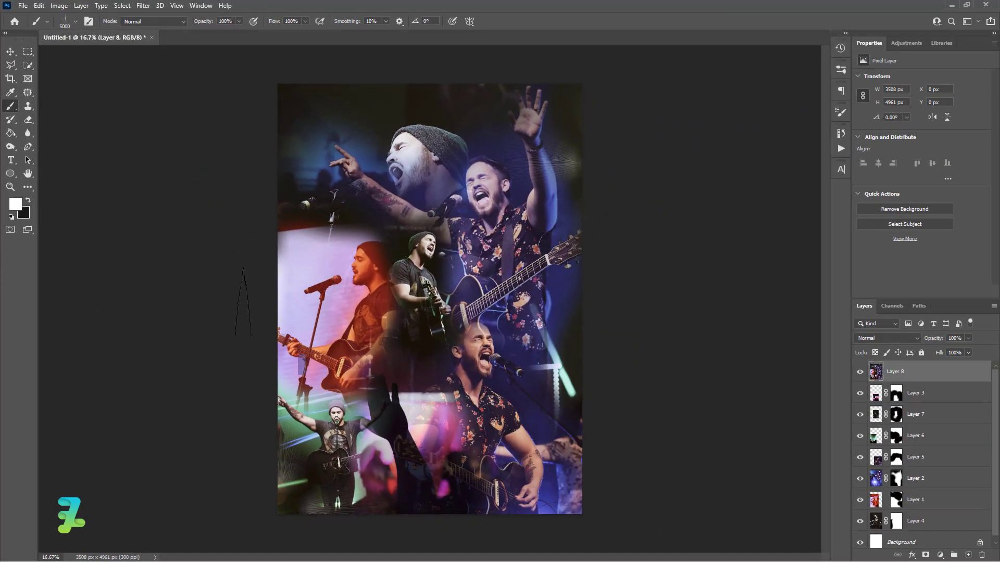
pyautogui.click(243, 302)
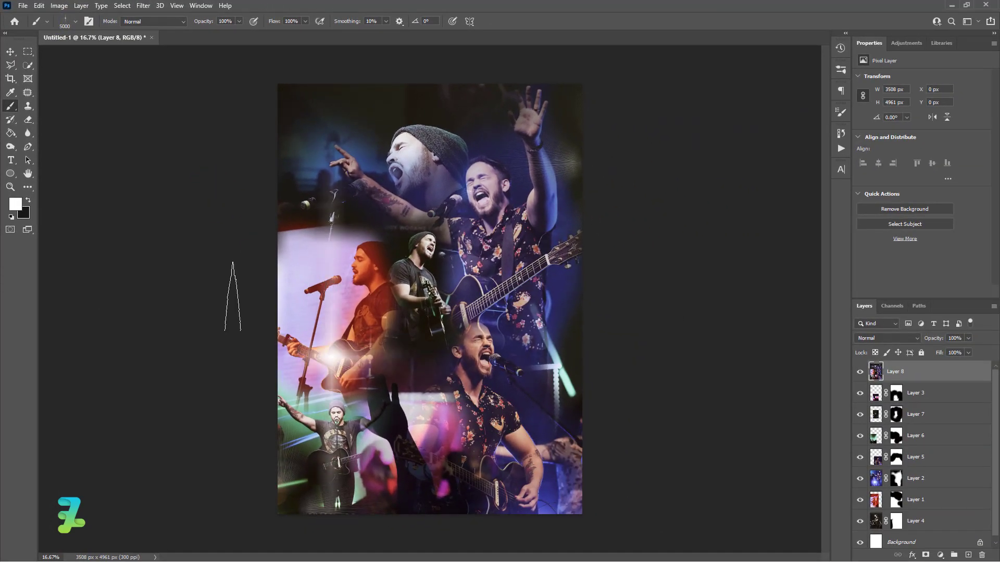
pyautogui.hotkey('ctrl', 'z')
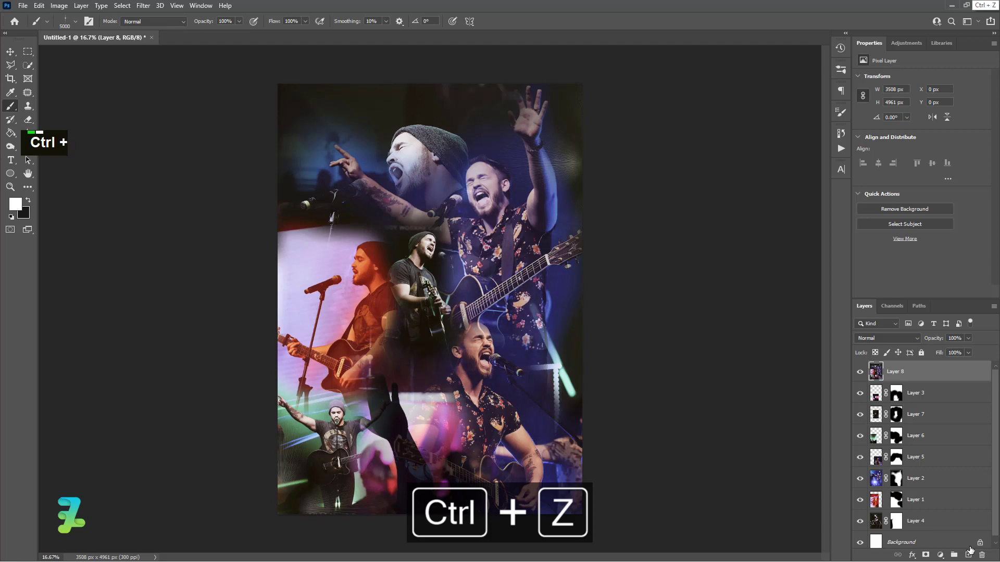
pyautogui.click(969, 554)
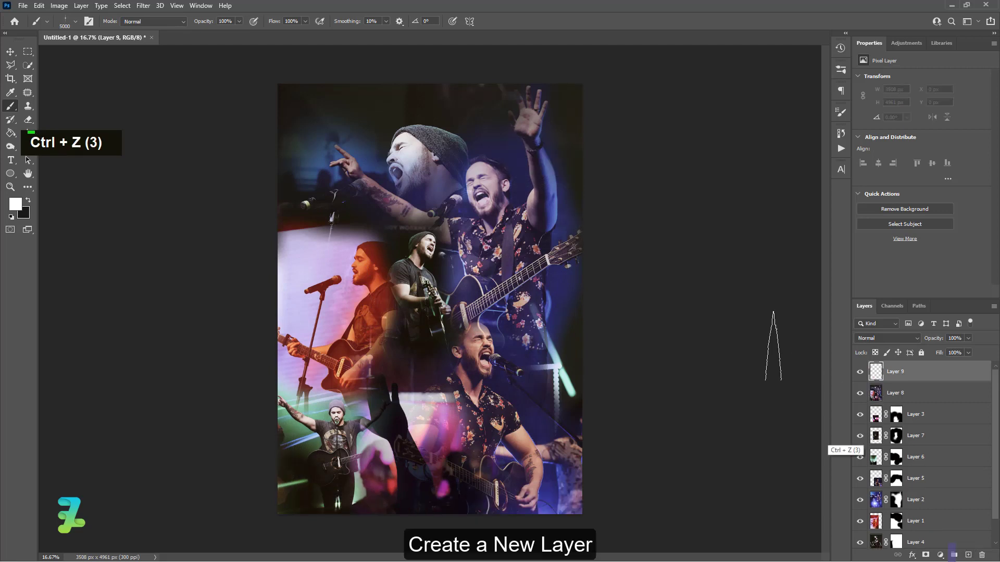
# Stamp white flares on Layer 9 over two guitar headstocks, 2600 px on the red guitarist's and 2200 px on the large upper guitarist's.
pyautogui.press('[')
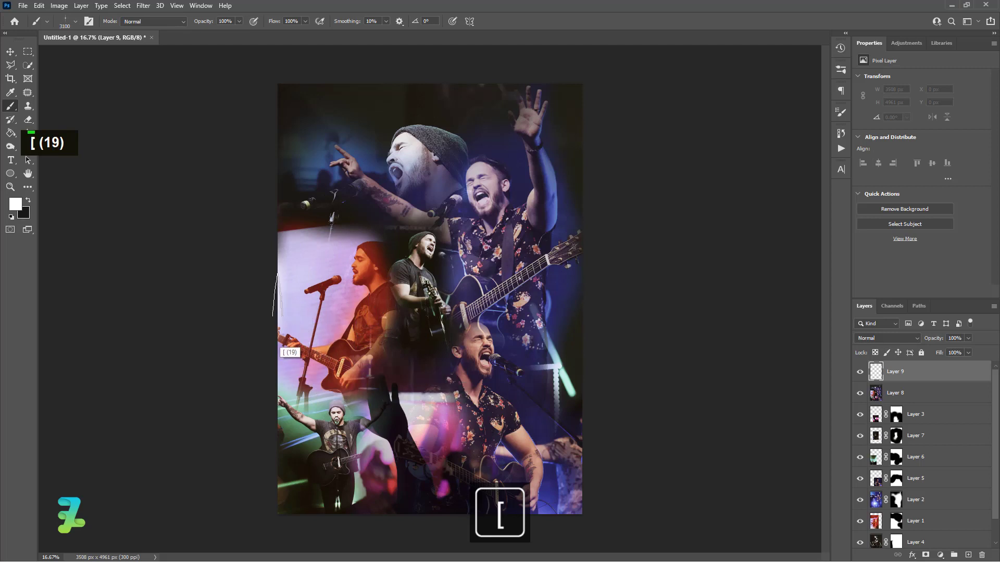
pyautogui.click(268, 331)
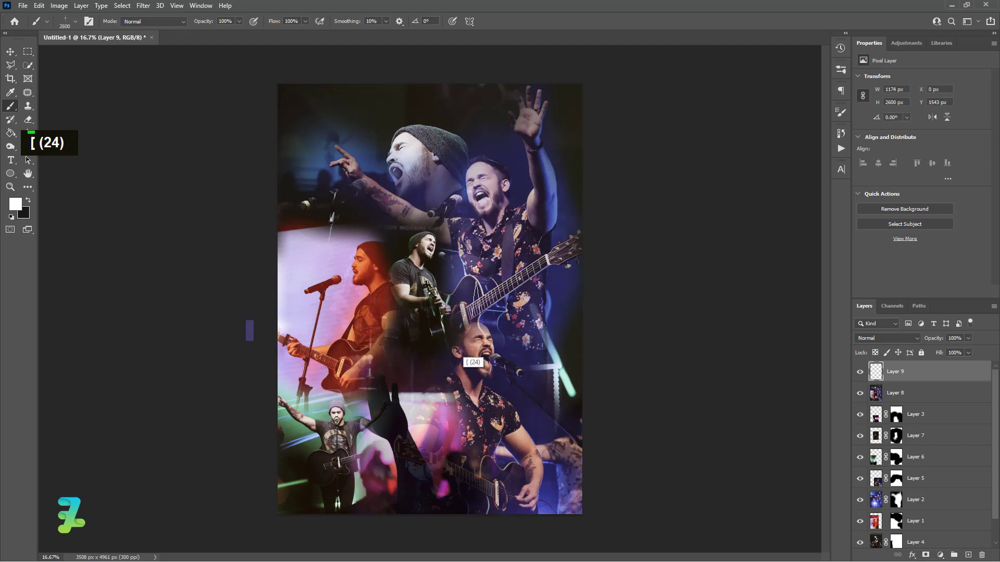
pyautogui.click(580, 249)
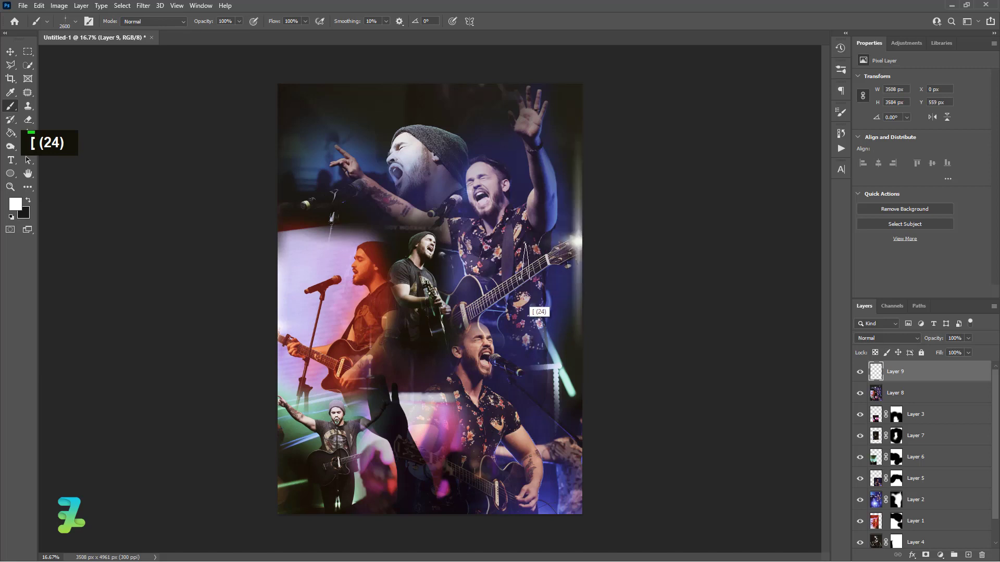
pyautogui.hotkey('ctrl', 'z')
pyautogui.press('[')
pyautogui.press('[')
pyautogui.press('[')
pyautogui.press('[')
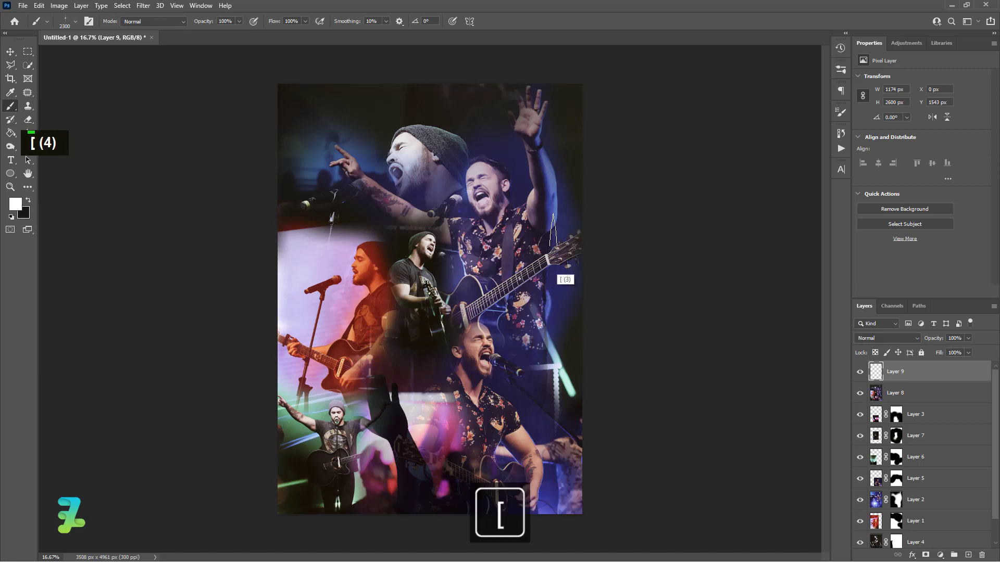
pyautogui.click(499, 263)
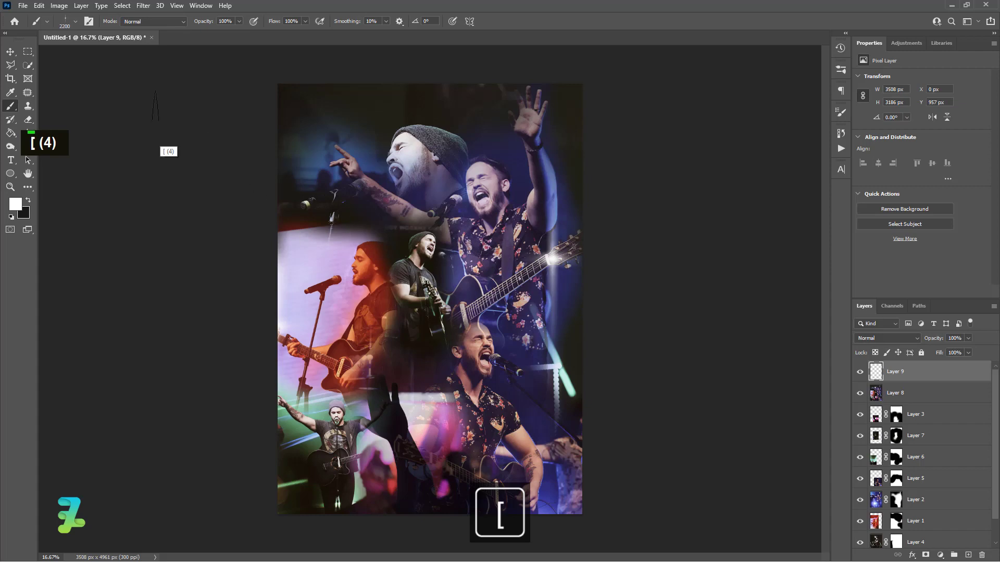
# Select the Flare 71 brush and add a new empty layer above Layer 9.
pyautogui.click(67, 22)
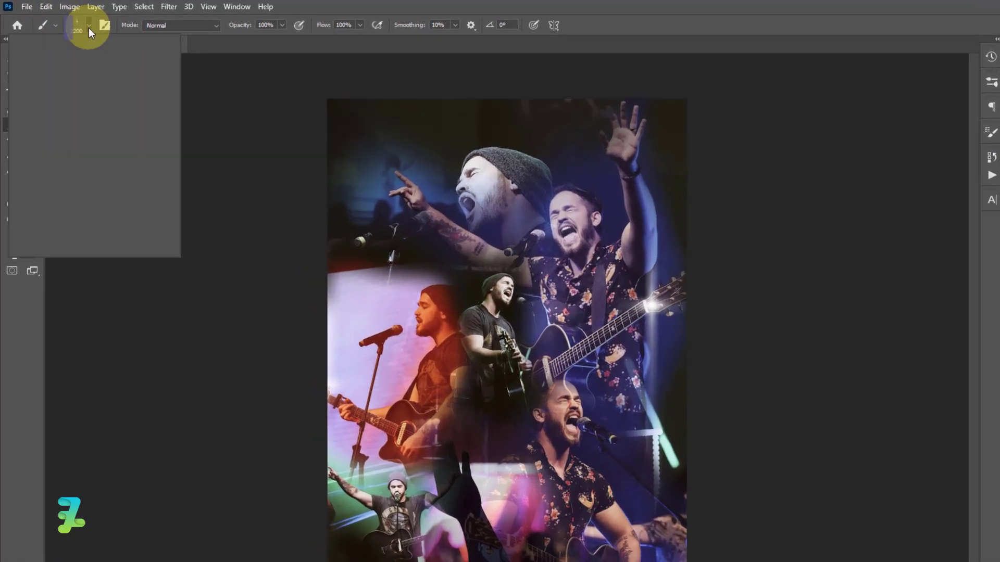
pyautogui.scroll(-2, 75, 174)
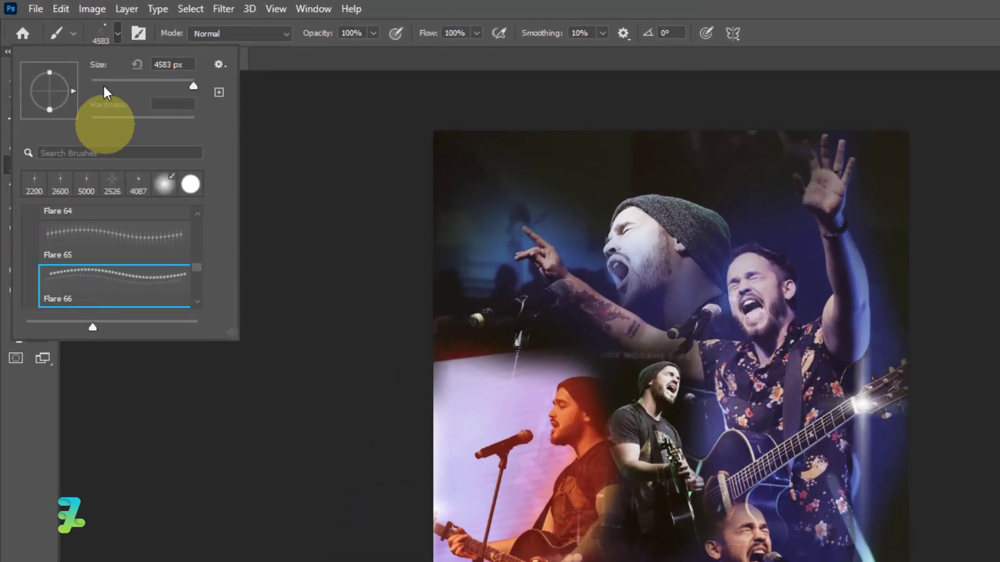
pyautogui.scroll(-5, 112, 289)
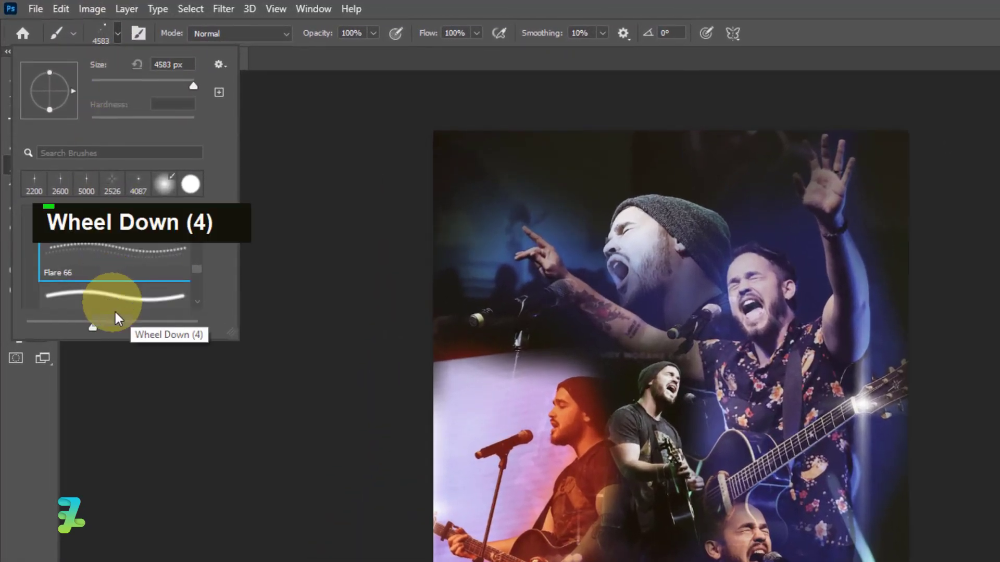
pyautogui.scroll(-5, 119, 295)
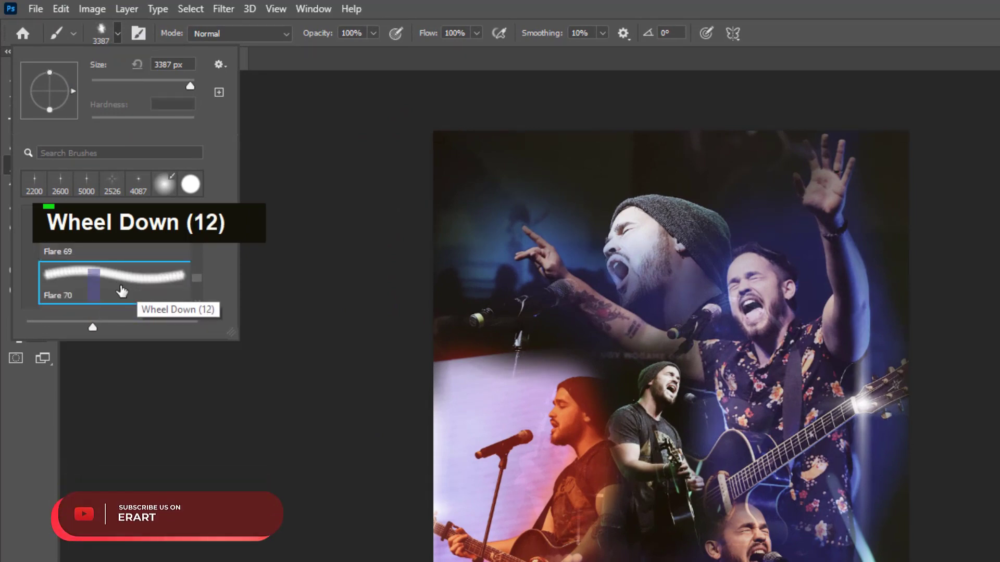
pyautogui.scroll(-2, 121, 292)
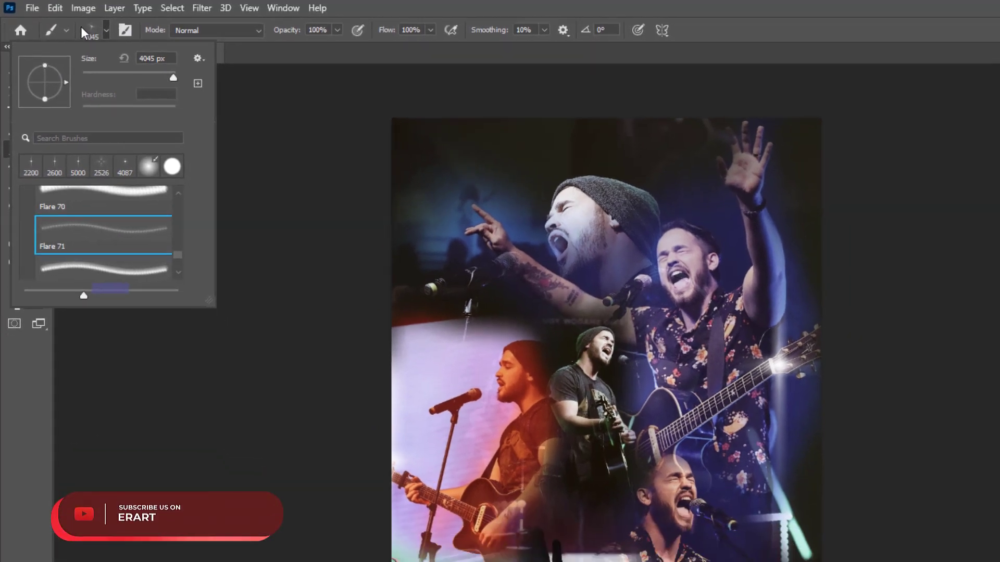
pyautogui.click(118, 34)
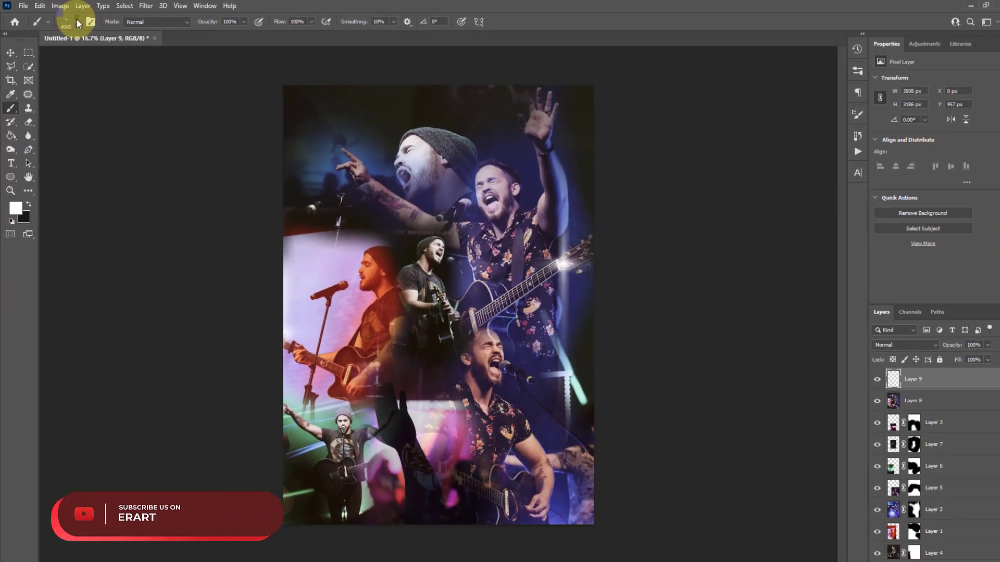
pyautogui.click(968, 554)
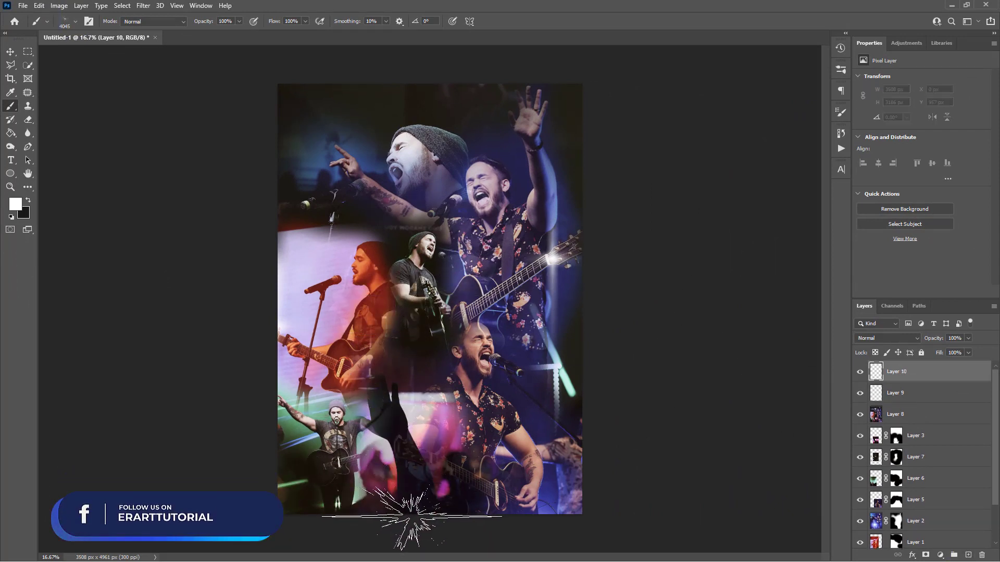
# Reduce the flare brush to 1100 px and stamp a flare on the small central guitarist's guitar on Layer 10.
pyautogui.click(411, 517)
pyautogui.hotkey('ctrl', 'z')
pyautogui.press('[')
pyautogui.press('[')
pyautogui.press('[')
pyautogui.press('[')
pyautogui.press('[')
pyautogui.press('[')
pyautogui.press('[')
pyautogui.press('[')
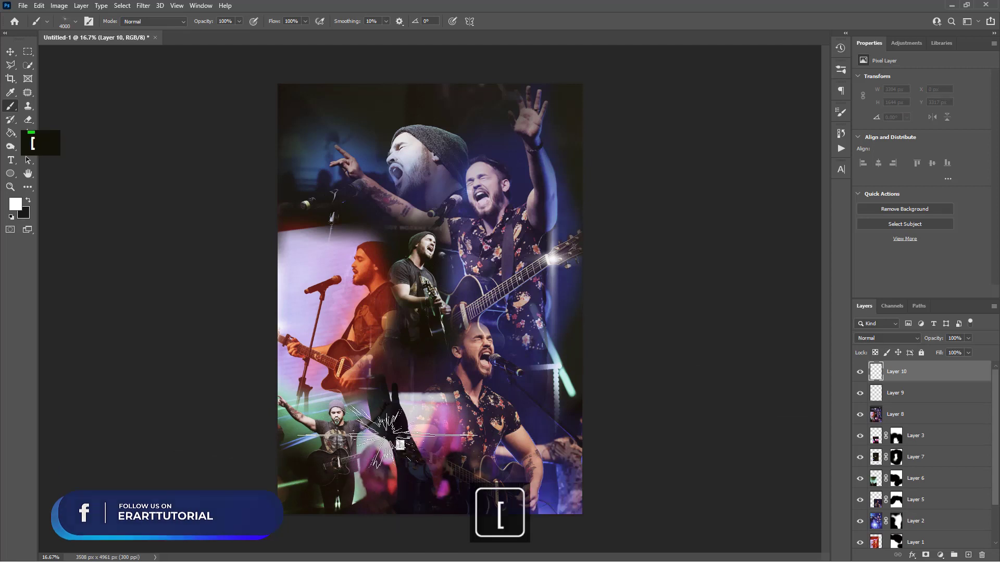
pyautogui.press('[')
pyautogui.press('[')
pyautogui.press('[')
pyautogui.press('[')
pyautogui.press('[')
pyautogui.press('[')
pyautogui.press('[')
pyautogui.press('[')
pyautogui.press('[')
pyautogui.press('[')
pyautogui.press('[')
pyautogui.press('[')
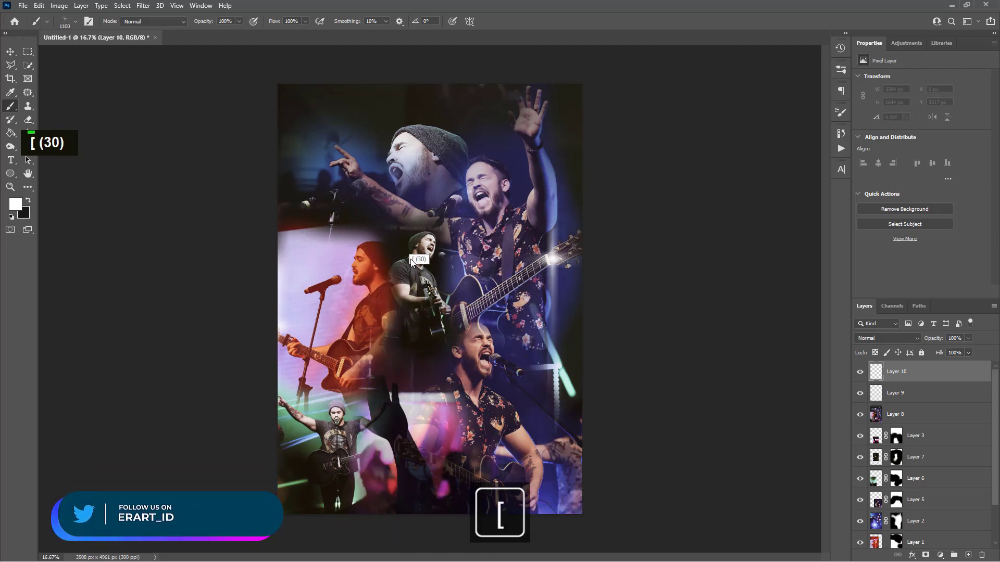
pyautogui.click(429, 291)
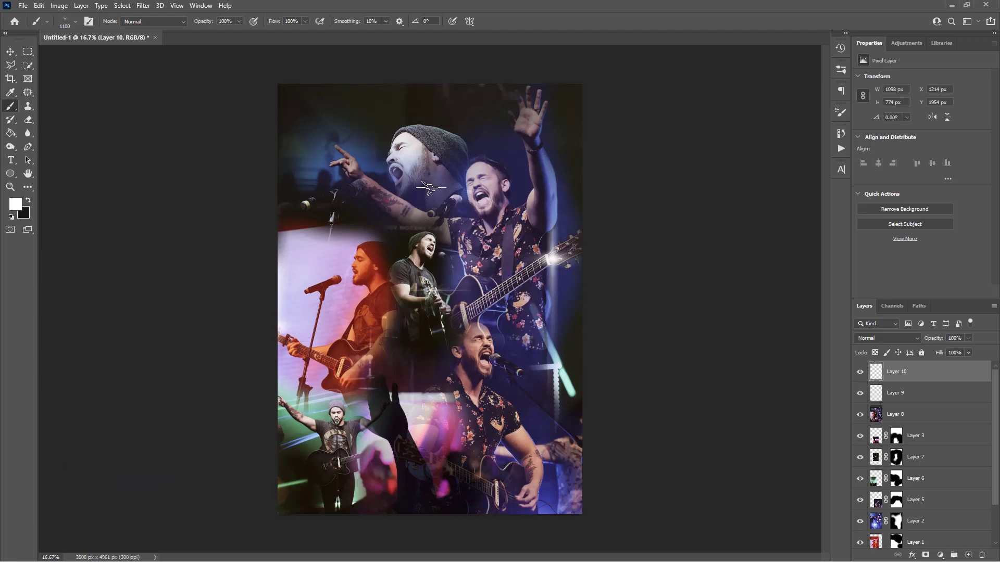
# Enlarge the brush to 1400 px and stamp flares on the pointing arm's wrist and near the lower guitarist's headstock.
pyautogui.press(']')
pyautogui.press(']')
pyautogui.press(']')
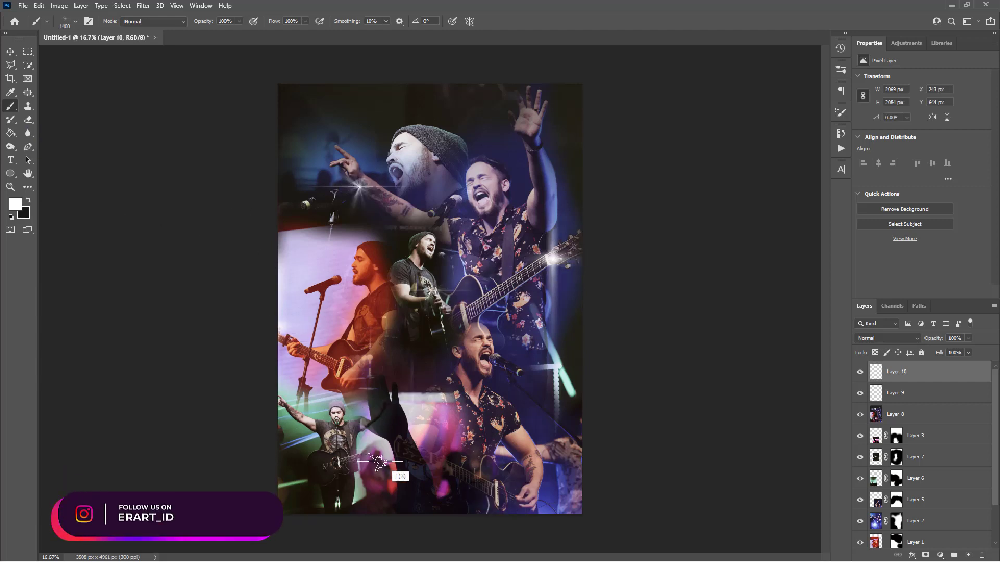
pyautogui.click(426, 458)
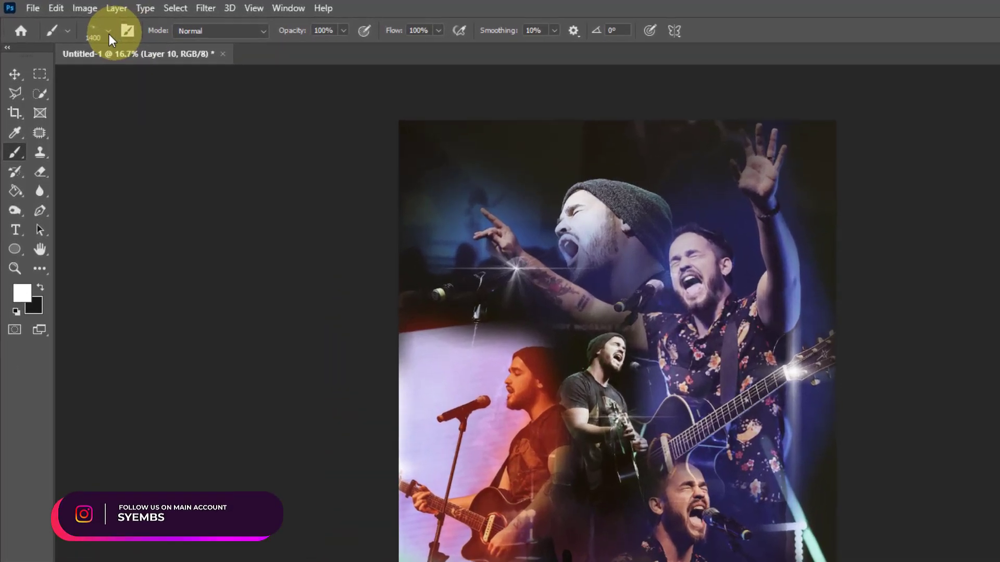
# Select the Flare 74 brush and add a new empty layer above Layer 10.
pyautogui.click(76, 22)
pyautogui.scroll(-3, 130, 286)
pyautogui.scroll(2, 147, 275)
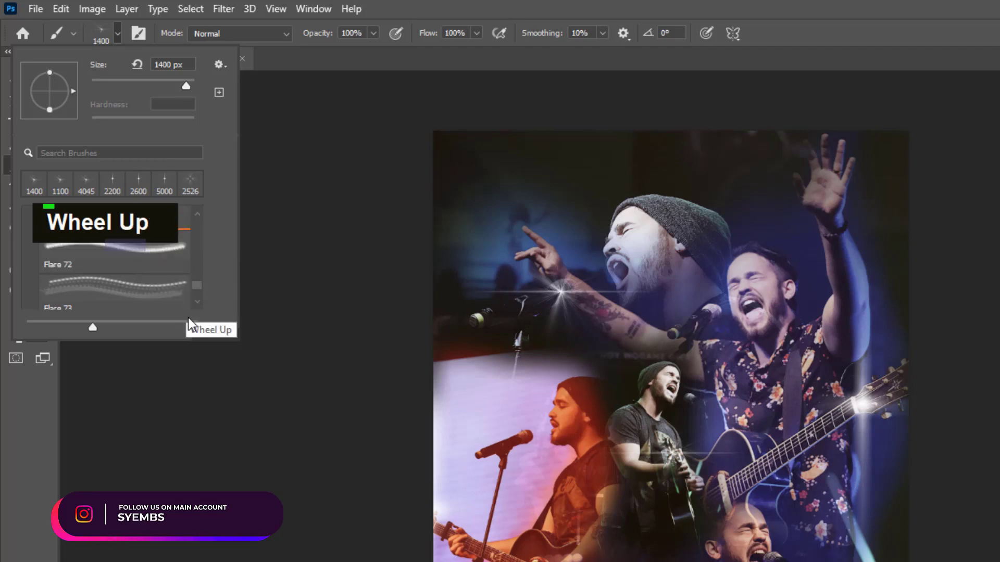
pyautogui.click(146, 270)
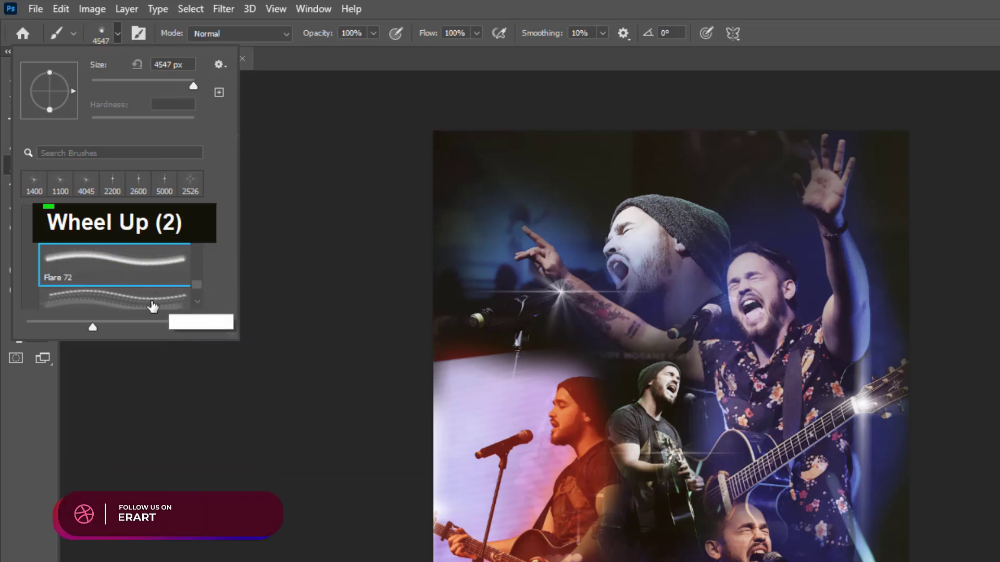
pyautogui.click(152, 300)
pyautogui.scroll(-2, 152, 300)
pyautogui.click(152, 298)
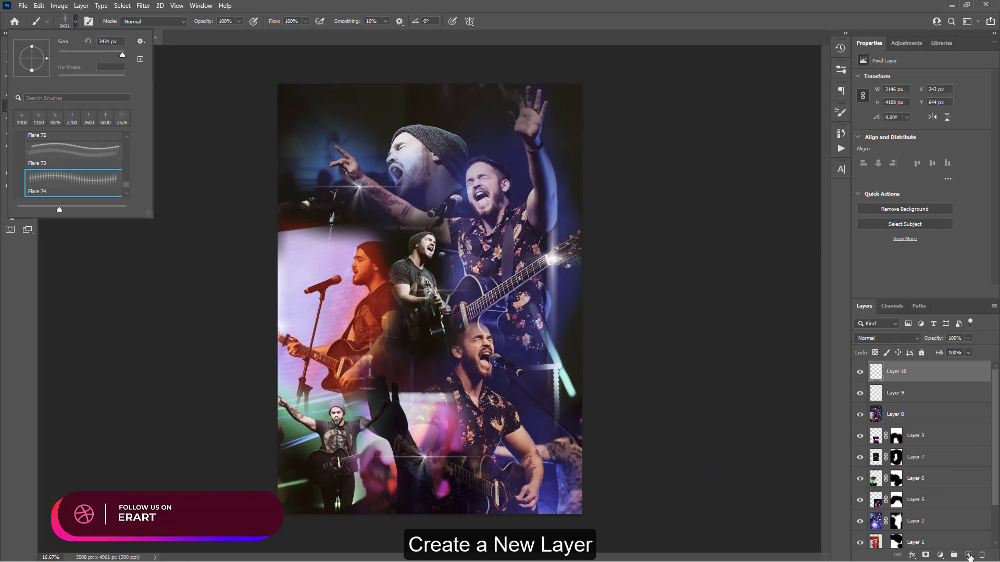
pyautogui.click(968, 555)
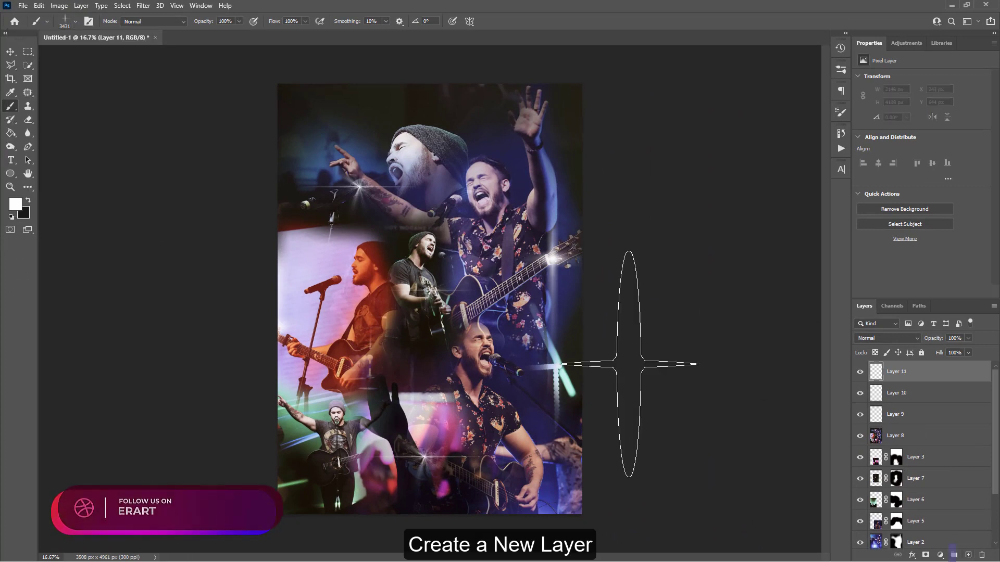
# Try 1700 px flares on Layer 11 near the red guitarist's microphone and in the poster's upper-left corner, and undo them.
pyautogui.press('[')
pyautogui.press('[')
pyautogui.press('[')
pyautogui.press('[')
pyautogui.press('[')
pyautogui.press('[')
pyautogui.press('[')
pyautogui.press('[')
pyautogui.press('[')
pyautogui.press('[')
pyautogui.press('[')
pyautogui.press('[')
pyautogui.press('[')
pyautogui.press('[')
pyautogui.press('[')
pyautogui.press('[')
pyautogui.press('[')
pyautogui.press('[')
pyautogui.press('[')
pyautogui.press('[')
pyautogui.press('[')
pyautogui.press('[')
pyautogui.press('[')
pyautogui.press('[')
pyautogui.press('[')
pyautogui.press('[')
pyautogui.press('[')
pyautogui.press('[')
pyautogui.press('[')
pyautogui.press('[')
pyautogui.press('[')
pyautogui.press('[')
pyautogui.press('[')
pyautogui.press('[')
pyautogui.press('[')
pyautogui.press('[')
pyautogui.press('[')
pyautogui.press('[')
pyautogui.press('[')
pyautogui.press('[')
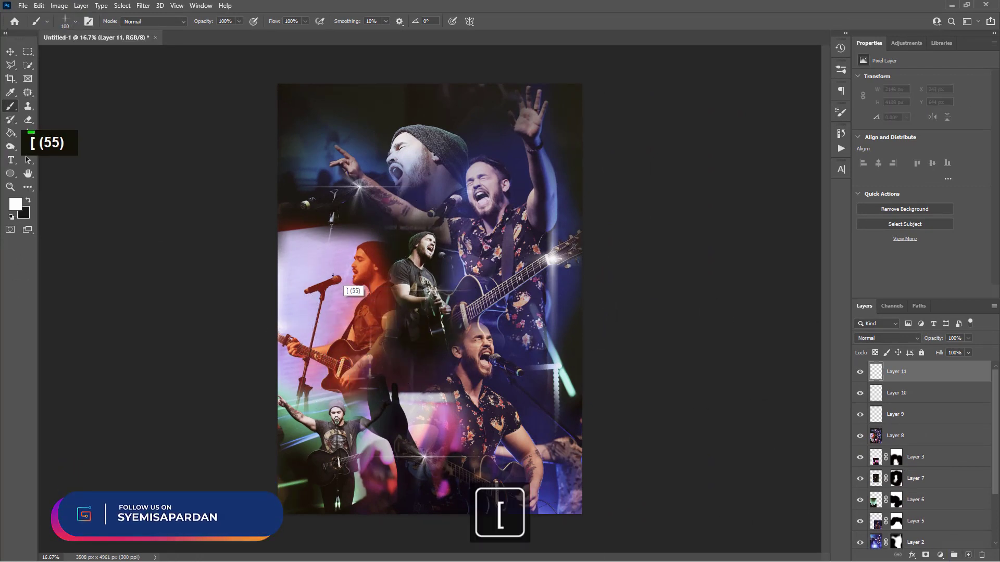
pyautogui.press(']')
pyautogui.press(']')
pyautogui.press(']')
pyautogui.press(']')
pyautogui.press(']')
pyautogui.press(']')
pyautogui.press(']')
pyautogui.press(']')
pyautogui.press(']')
pyautogui.press(']')
pyautogui.press(']')
pyautogui.press(']')
pyautogui.press(']')
pyautogui.press(']')
pyautogui.press(']')
pyautogui.press(']')
pyautogui.press(']')
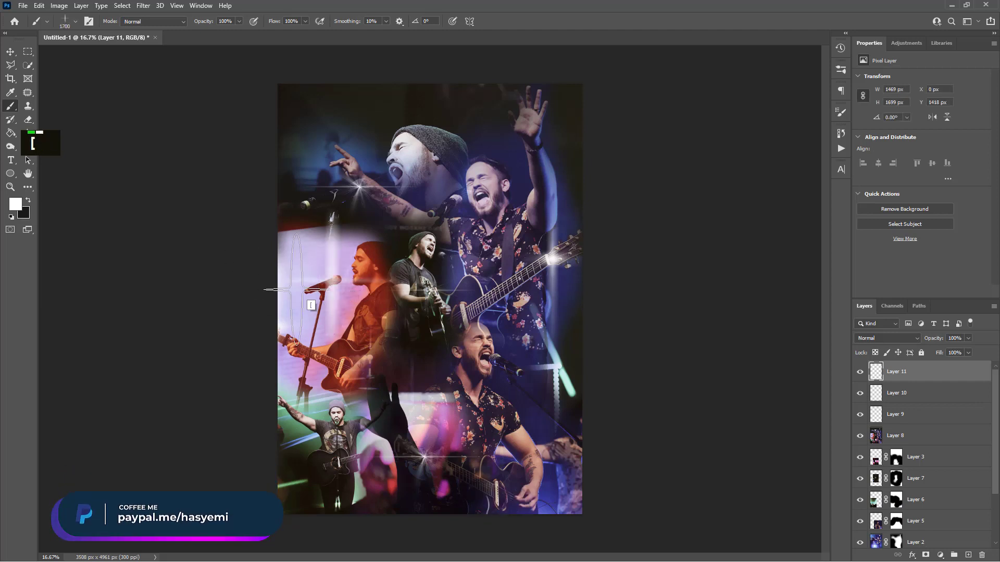
pyautogui.hotkey('ctrl', 'z')
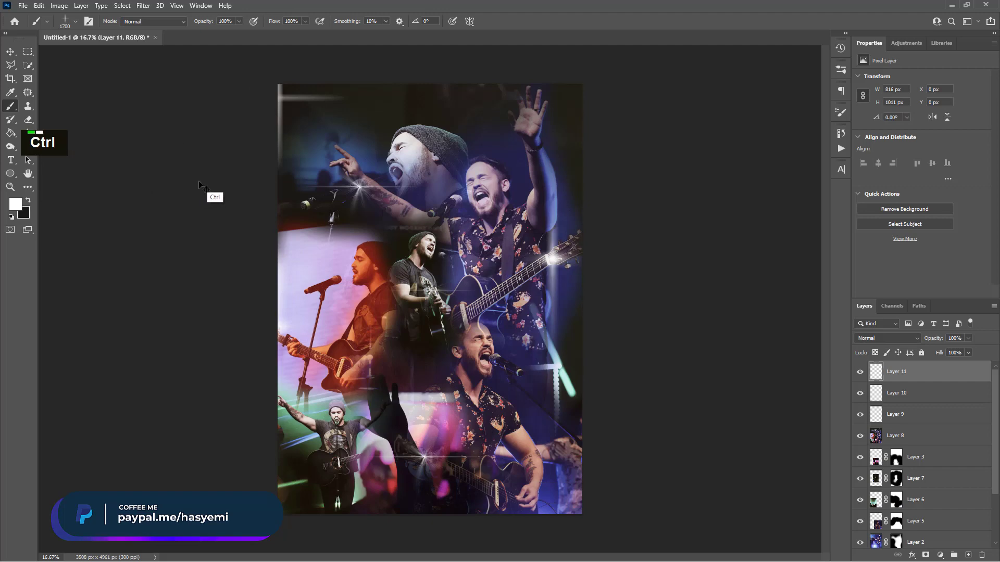
pyautogui.hotkey('ctrl', 'z')
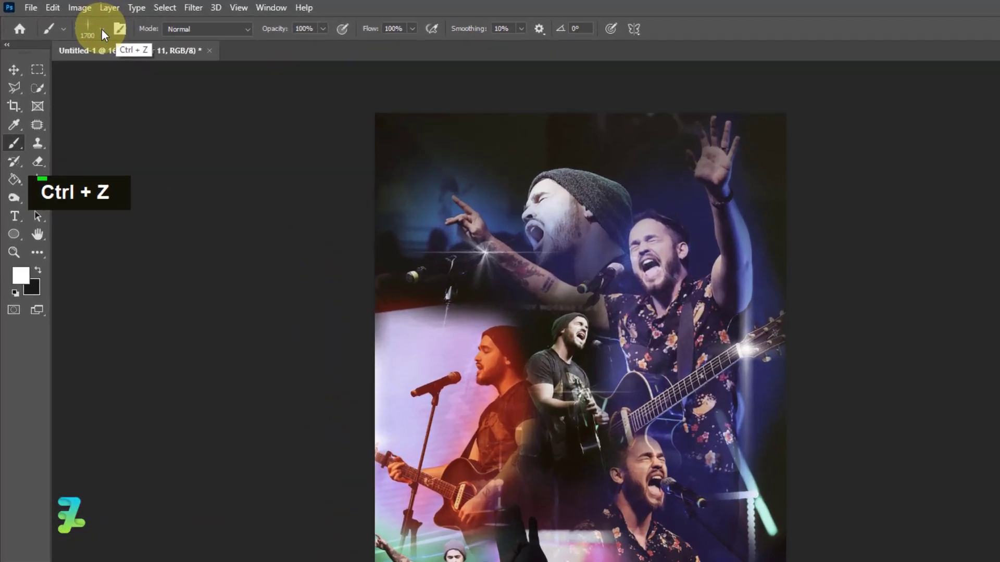
# Select brush 17 from the Free Sunshine Photoshop brush set and add a new empty layer above Layer 11.
pyautogui.click(103, 30)
pyautogui.scroll(-2, 118, 248)
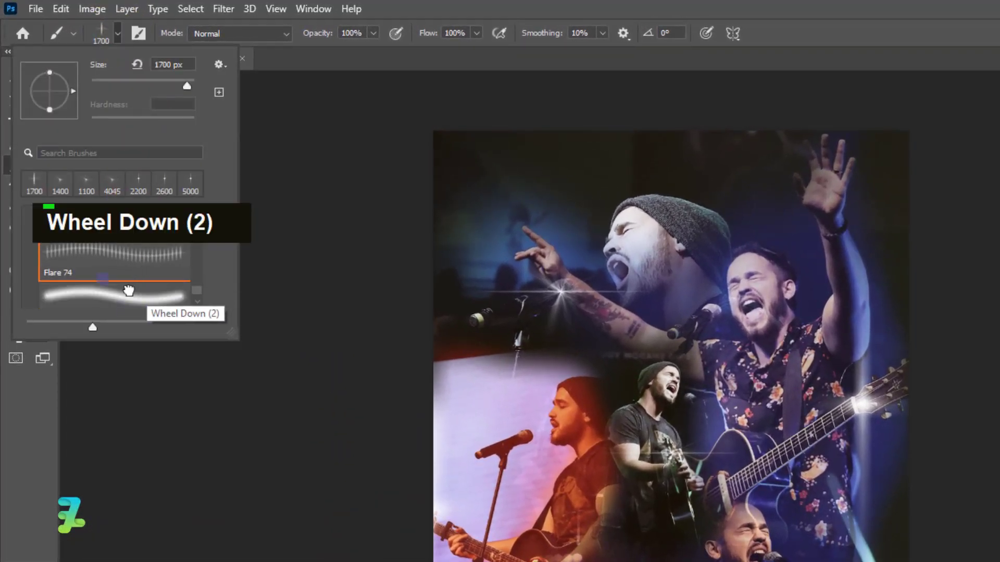
pyautogui.click(128, 290)
pyautogui.scroll(-2, 133, 294)
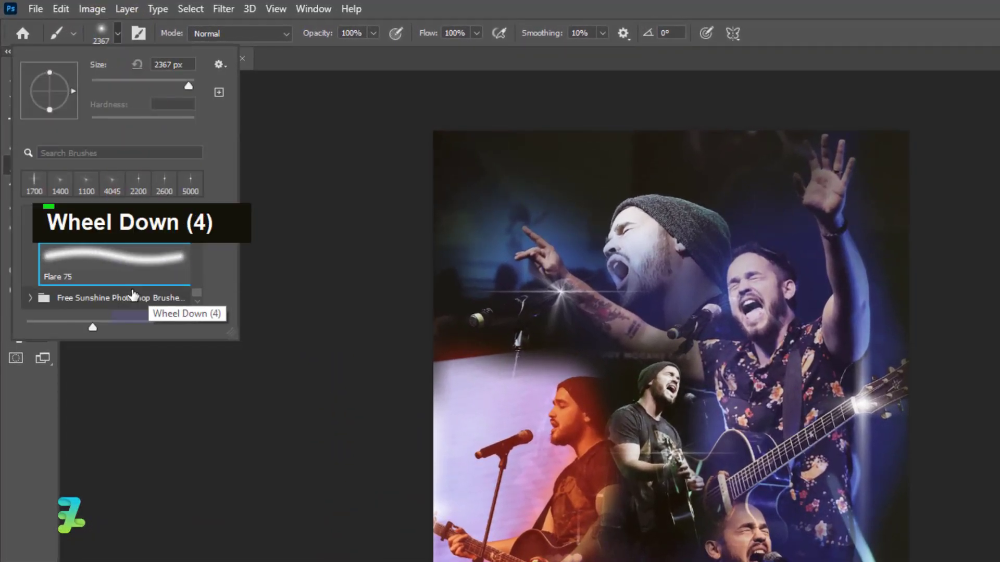
pyautogui.click(30, 298)
pyautogui.scroll(-2, 137, 307)
pyautogui.scroll(-2, 128, 294)
pyautogui.click(107, 276)
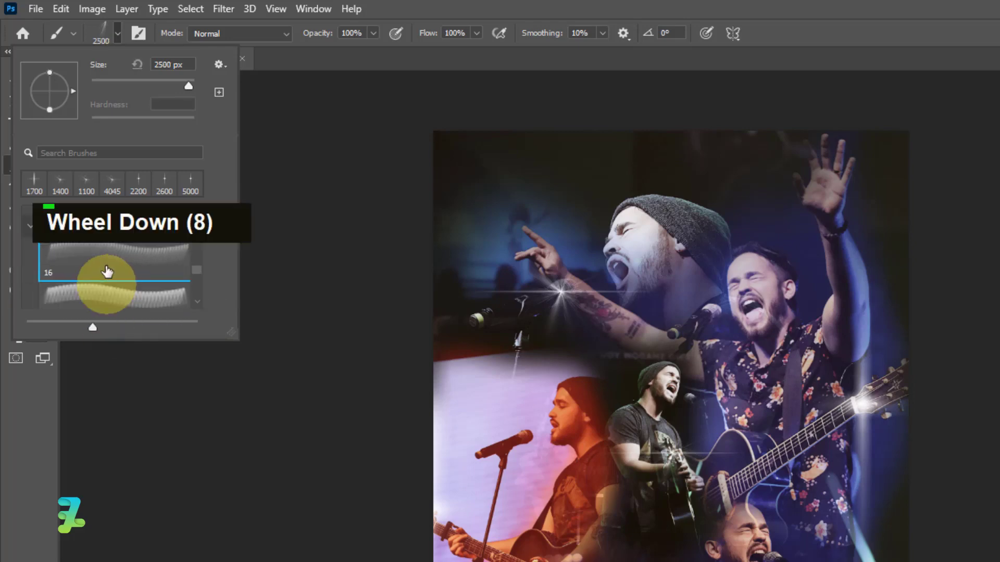
pyautogui.scroll(-1, 113, 307)
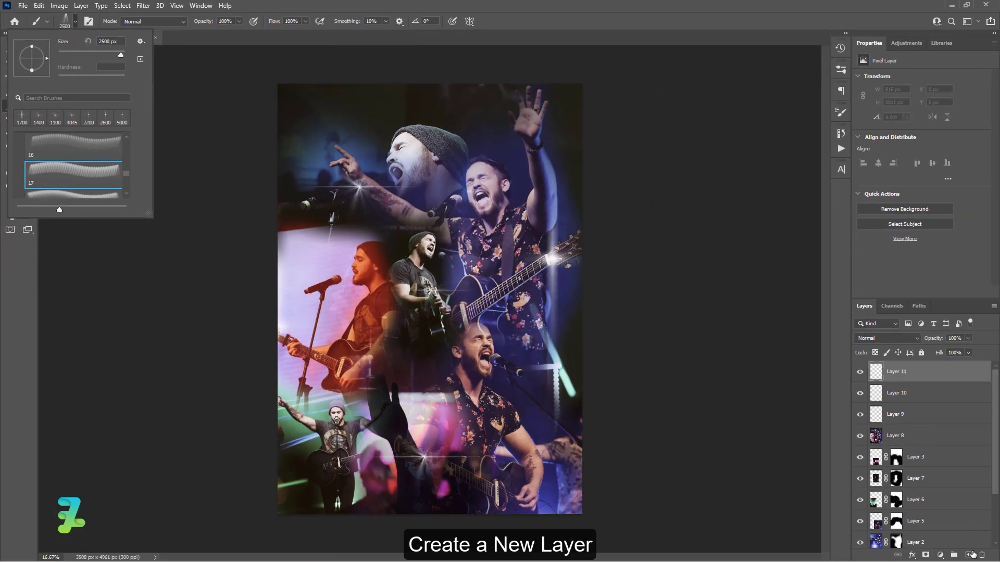
pyautogui.click(971, 553)
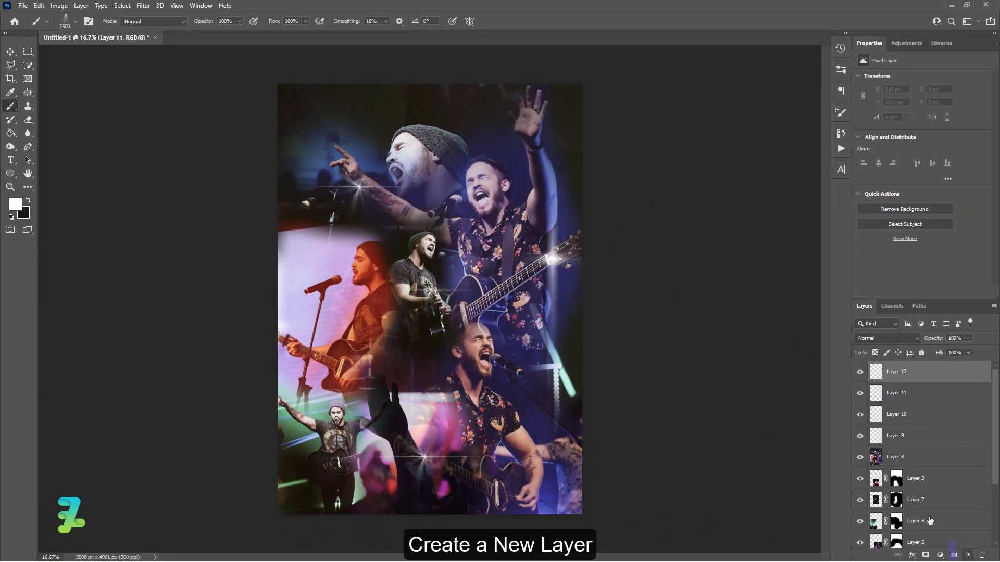
# Try 2500 px light rays in the poster's upper-right corner and over the small central guitarist, and undo them.
pyautogui.click(565, 112)
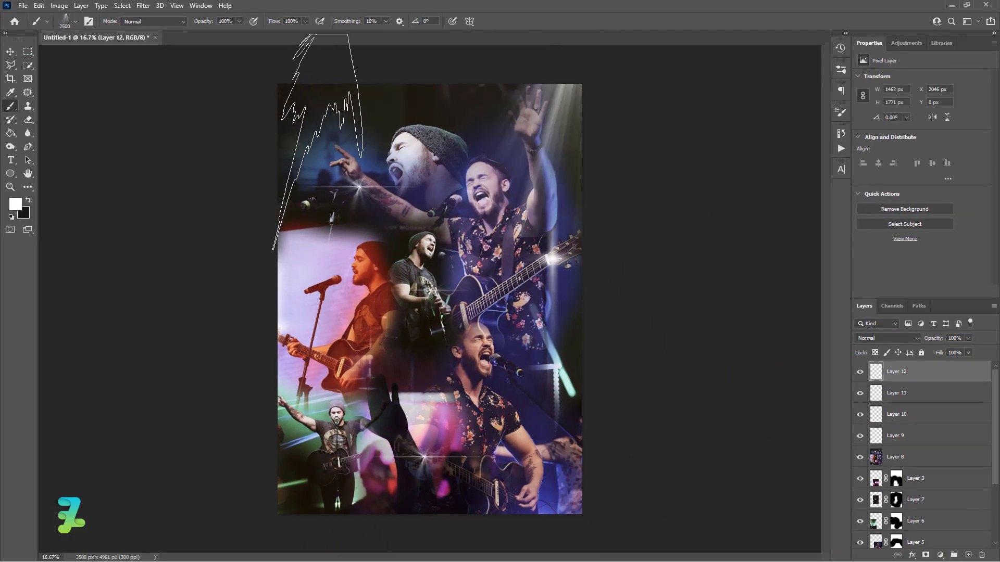
pyautogui.hotkey('ctrl', 'z')
pyautogui.click(412, 251)
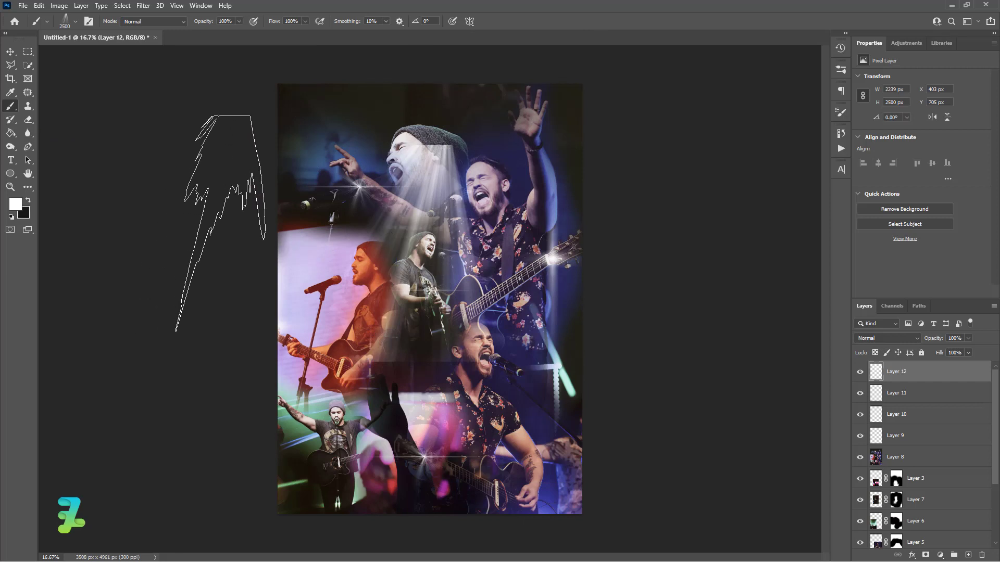
pyautogui.hotkey('ctrl', 'z')
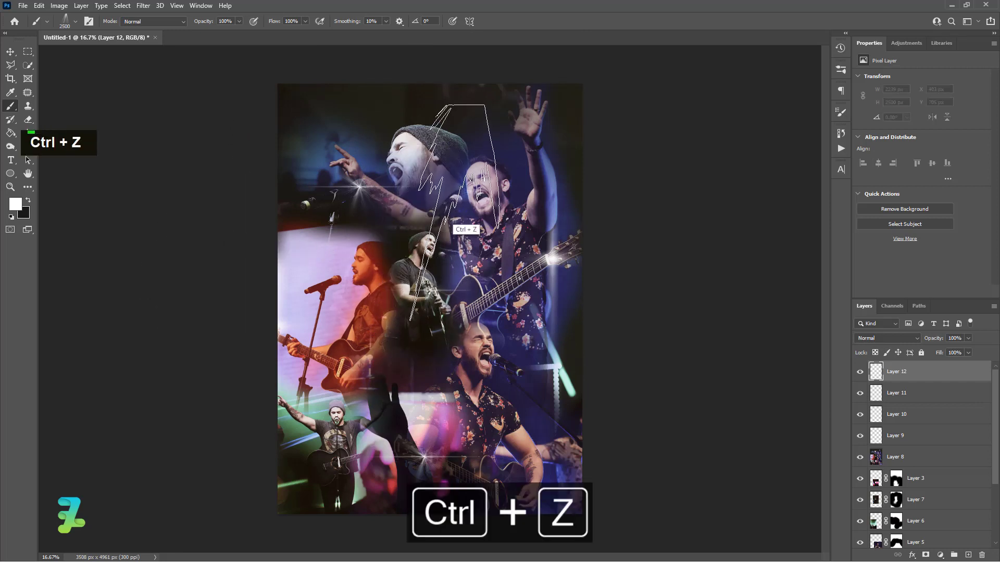
# Stamp 2500 px light rays falling from the poster's top edge between the beanie and the raised hand on Layer 12.
pyautogui.click(476, 132)
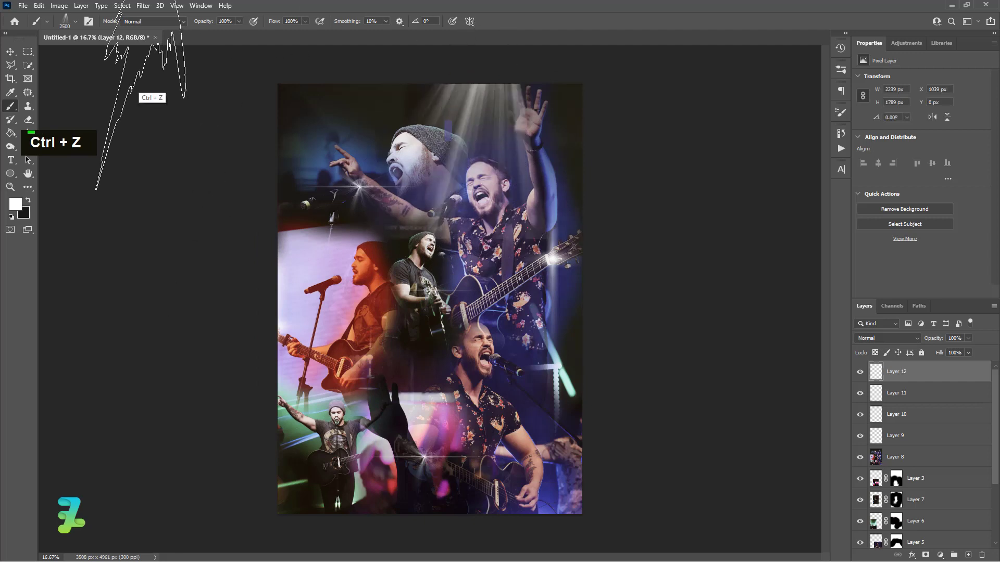
# Set up the Eraser with a soft-edged 1000 px tip.
pyautogui.click(28, 120)
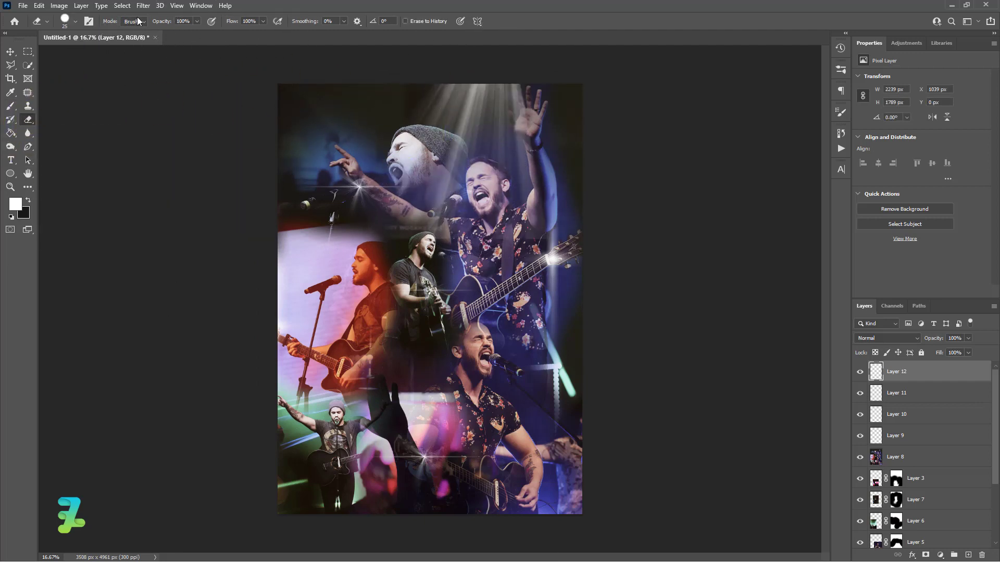
pyautogui.click(71, 20)
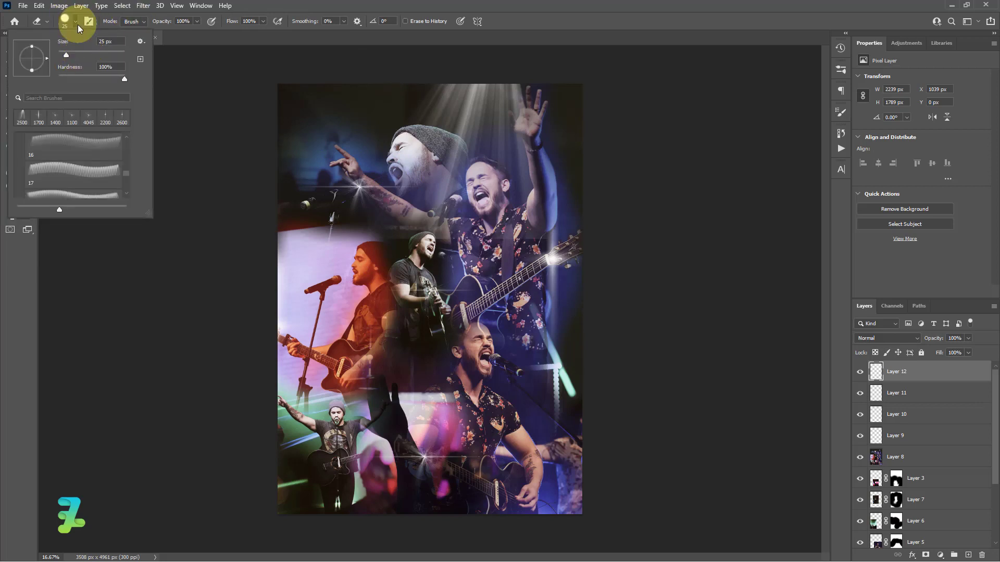
pyautogui.click(77, 23)
pyautogui.press(']')
pyautogui.press(']')
pyautogui.press(']')
pyautogui.press(']')
pyautogui.press(']')
pyautogui.press(']')
pyautogui.press(']')
pyautogui.press(']')
pyautogui.press(']')
pyautogui.press(']')
pyautogui.press(']')
pyautogui.press(']')
pyautogui.press(']')
pyautogui.press(']')
pyautogui.press(']')
pyautogui.press(']')
pyautogui.press(']')
pyautogui.press(']')
pyautogui.press(']')
pyautogui.press(']')
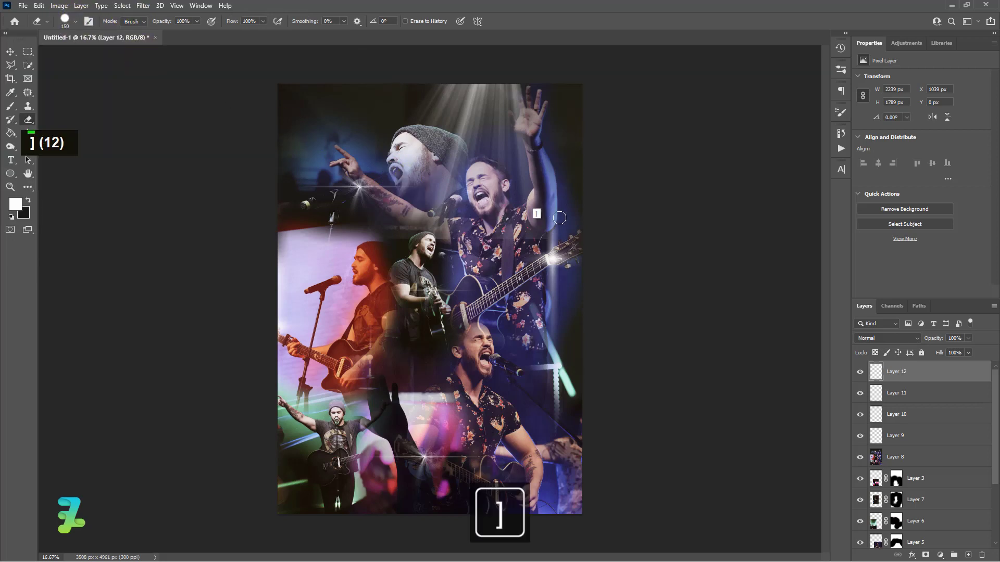
pyautogui.doubleClick(605, 192)
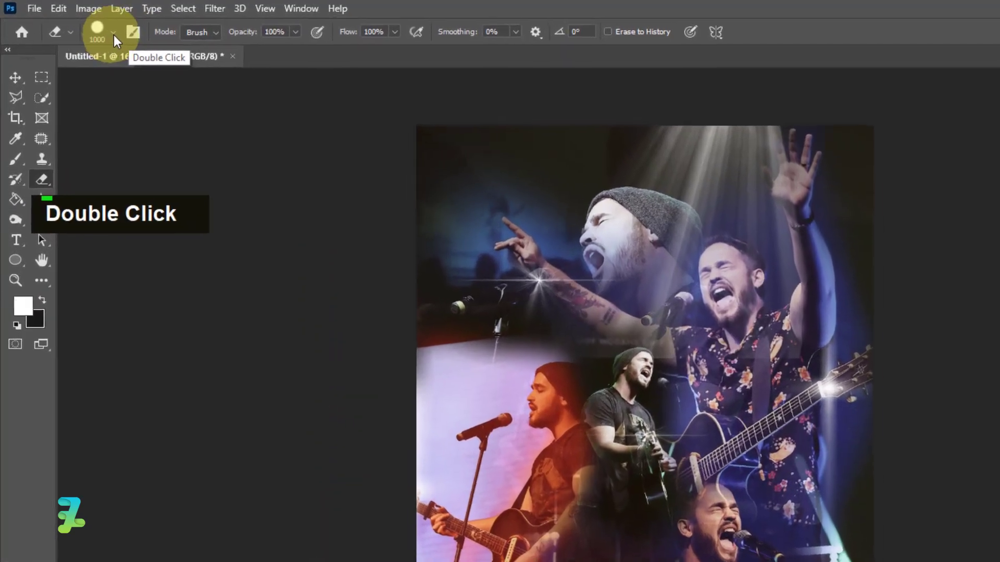
pyautogui.click(64, 21)
pyautogui.moveTo(193, 123); pyautogui.dragTo(91, 123)
pyautogui.click(118, 34)
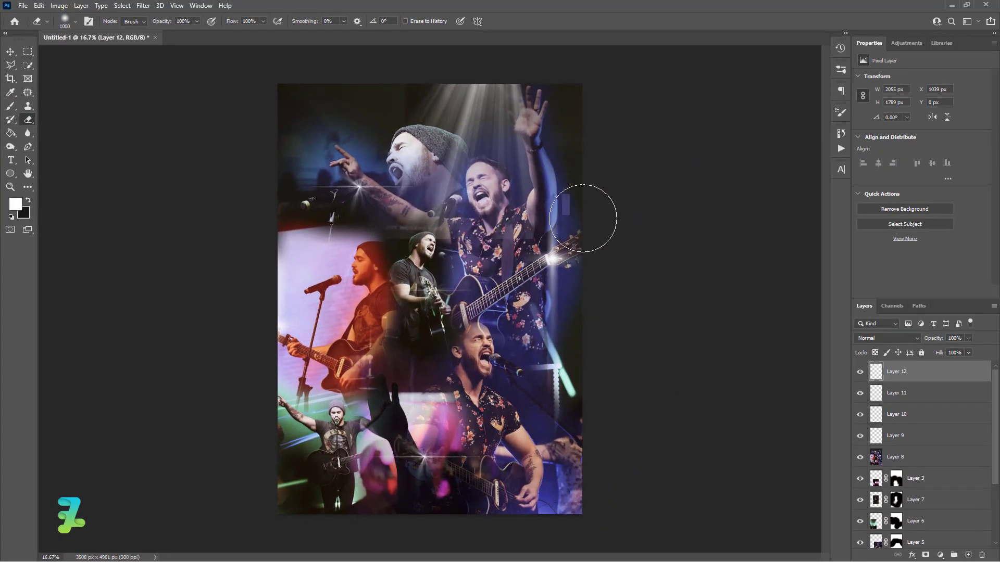
# Erase the outer edges of the light rays on Layer 12, mainly around the raised hand and arm.
pyautogui.doubleClick(555, 267)
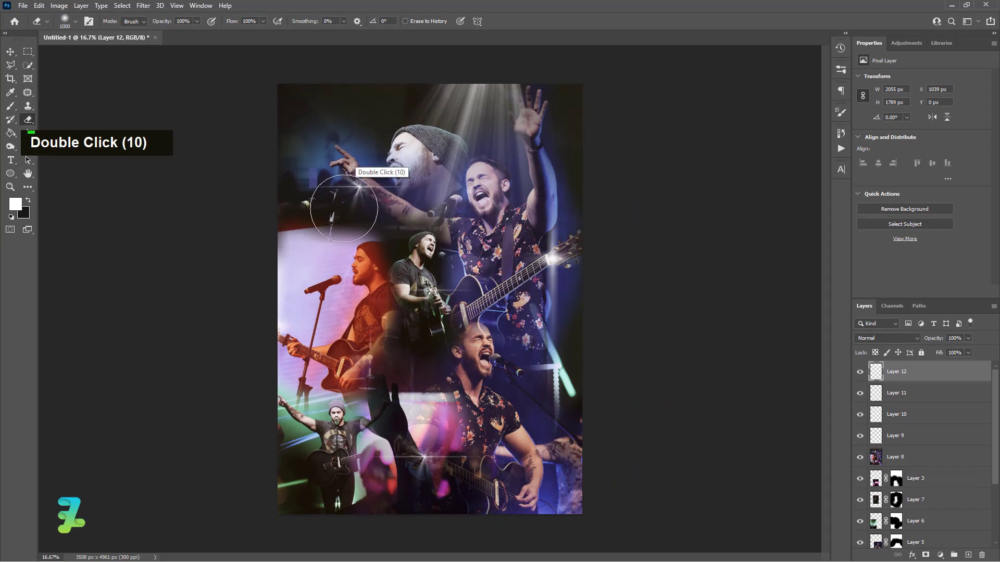
pyautogui.doubleClick(570, 81)
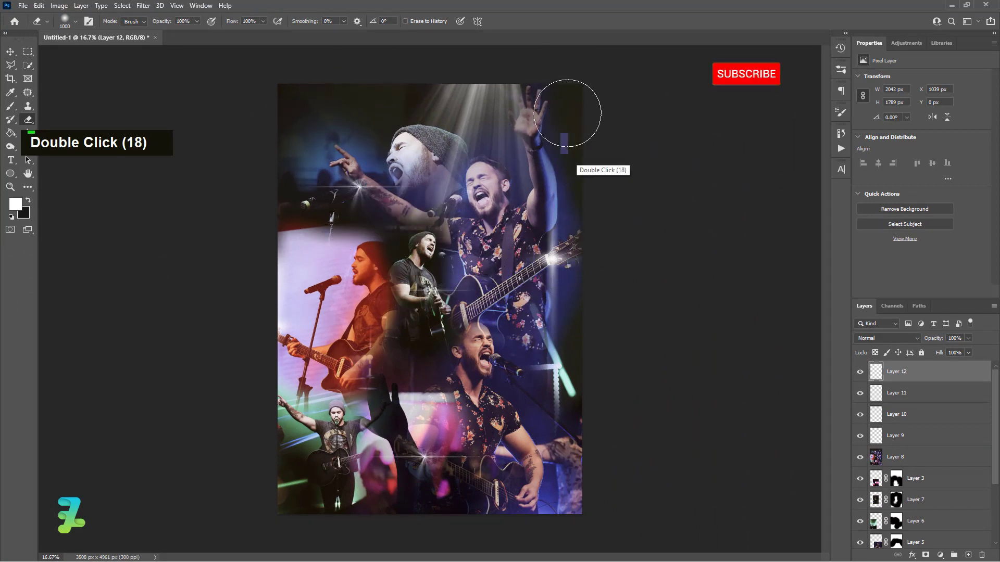
pyautogui.click(563, 138)
pyautogui.click(554, 172)
pyautogui.click(554, 180)
pyautogui.click(555, 203)
pyautogui.click(553, 227)
pyautogui.click(534, 253)
pyautogui.click(479, 277)
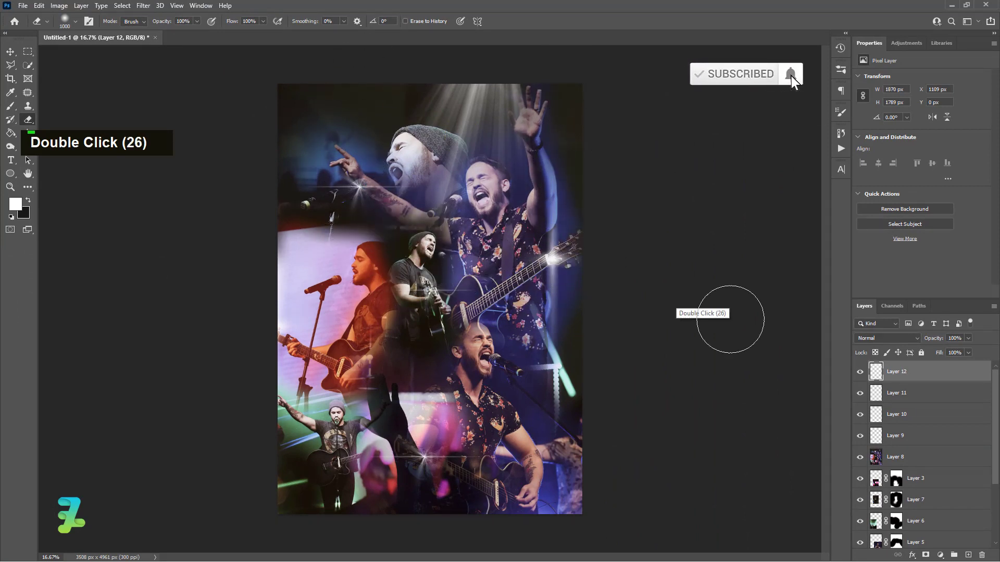
# Move the light rays toward the poster's upper-right corner and scale them up to about 156%.
pyautogui.press('v')
pyautogui.moveTo(490, 123)
pyautogui.mouseDown()
pyautogui.moveTo(534, 124)
pyautogui.moveTo(523, 122)
pyautogui.mouseUp()
pyautogui.click(449, 175)
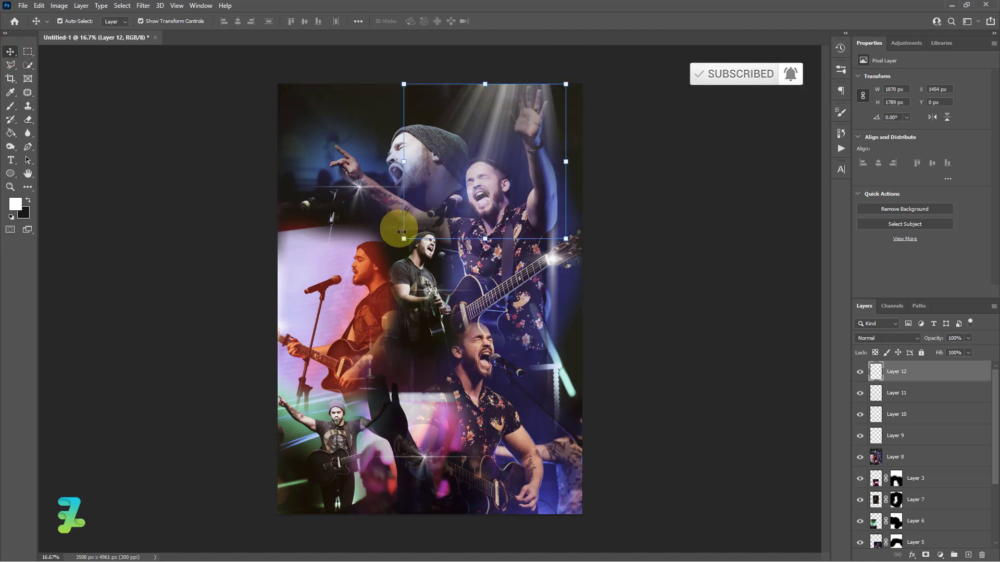
pyautogui.moveTo(402, 239); pyautogui.dragTo(313, 325)
pyautogui.moveTo(469, 183); pyautogui.dragTo(505, 162)
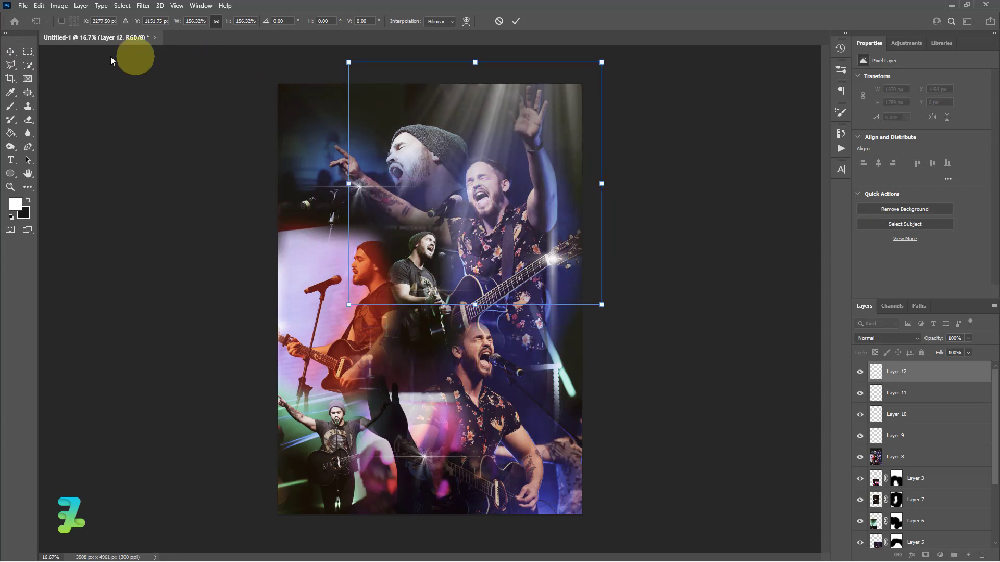
pyautogui.click(10, 52)
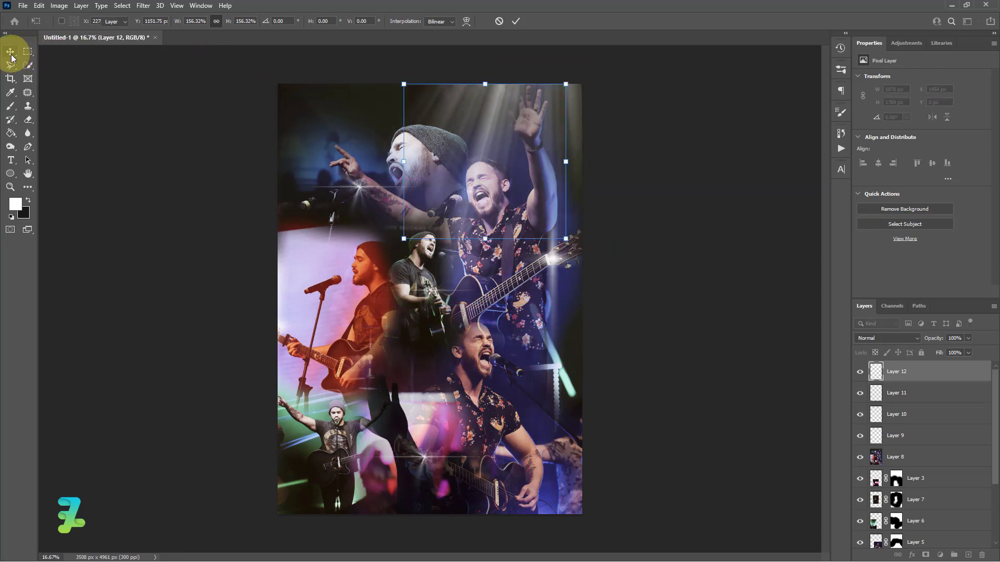
pyautogui.click(687, 229)
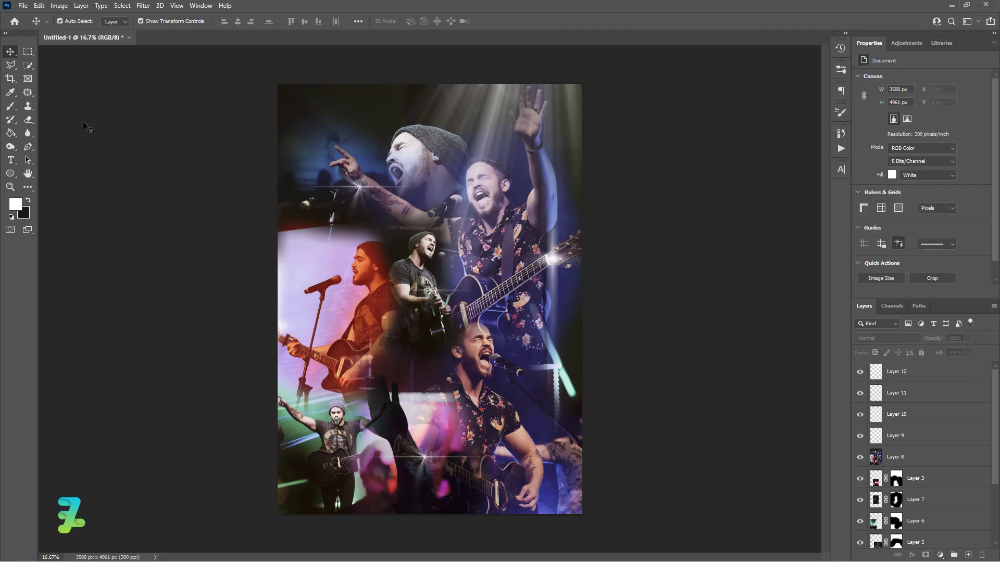
# Select the Flare 73 brush and add a new empty layer above Layer 12.
pyautogui.click(15, 110)
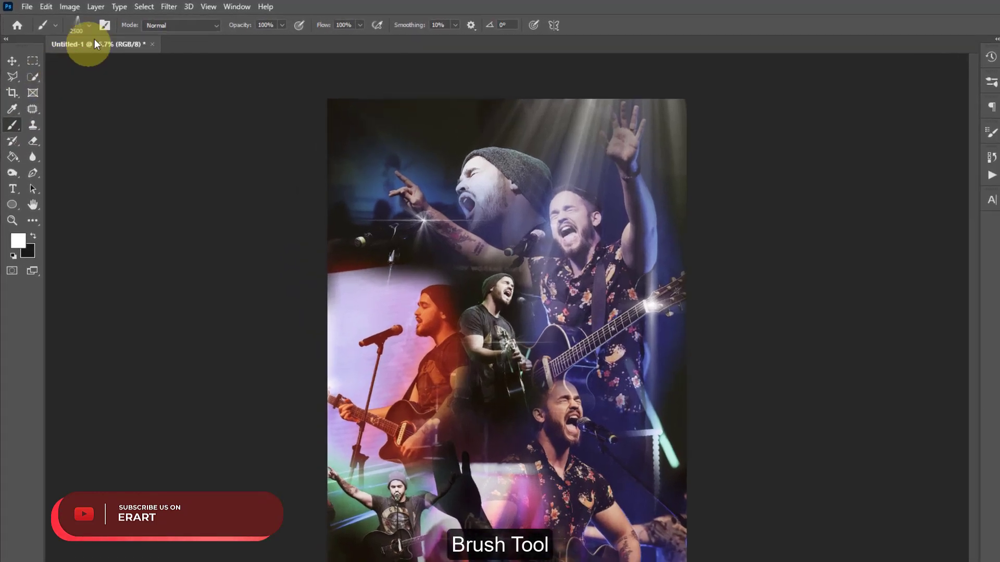
pyautogui.click(75, 21)
pyautogui.click(53, 139)
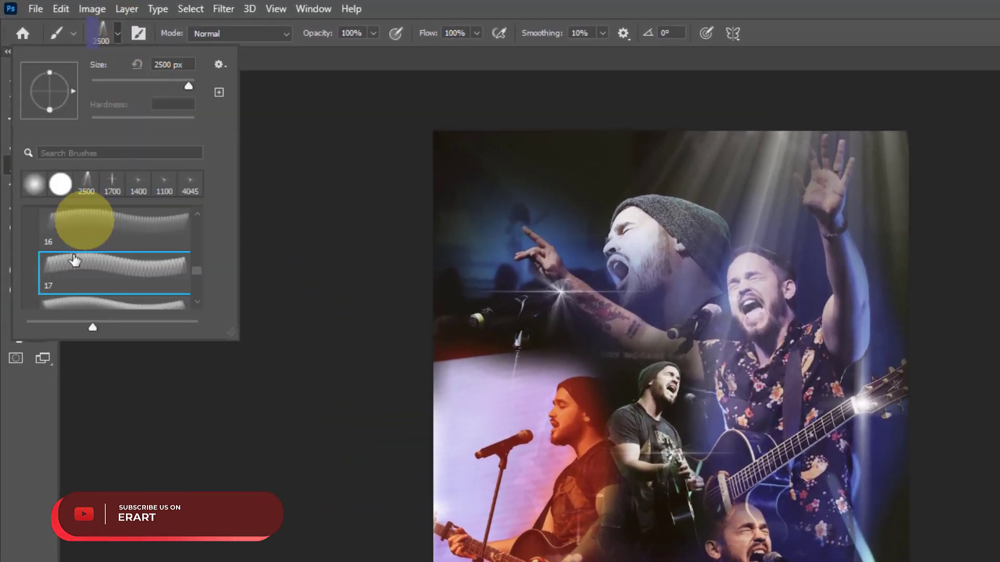
pyautogui.scroll(7, 54, 168)
pyautogui.scroll(8, 110, 282)
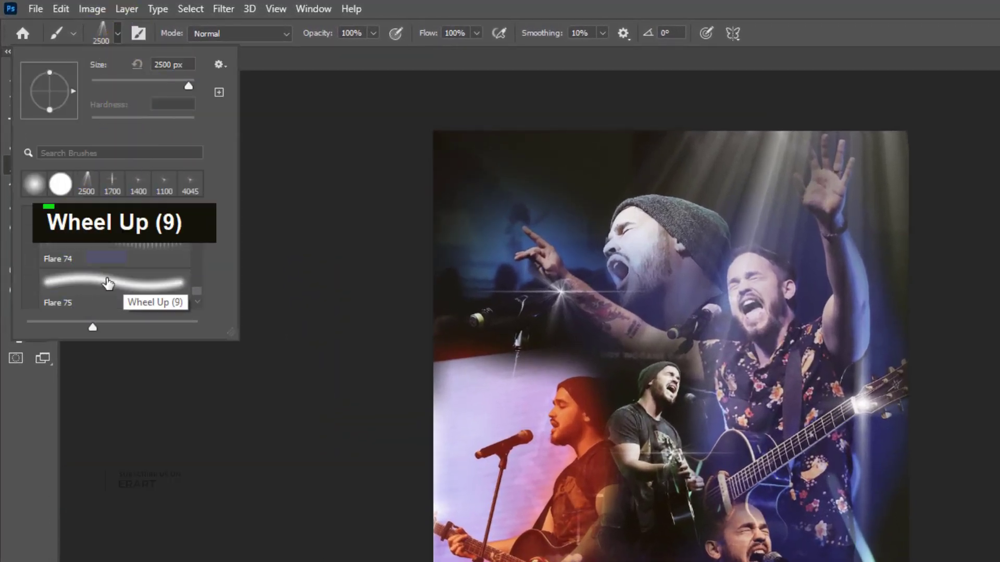
pyautogui.click(113, 281)
pyautogui.click(112, 283)
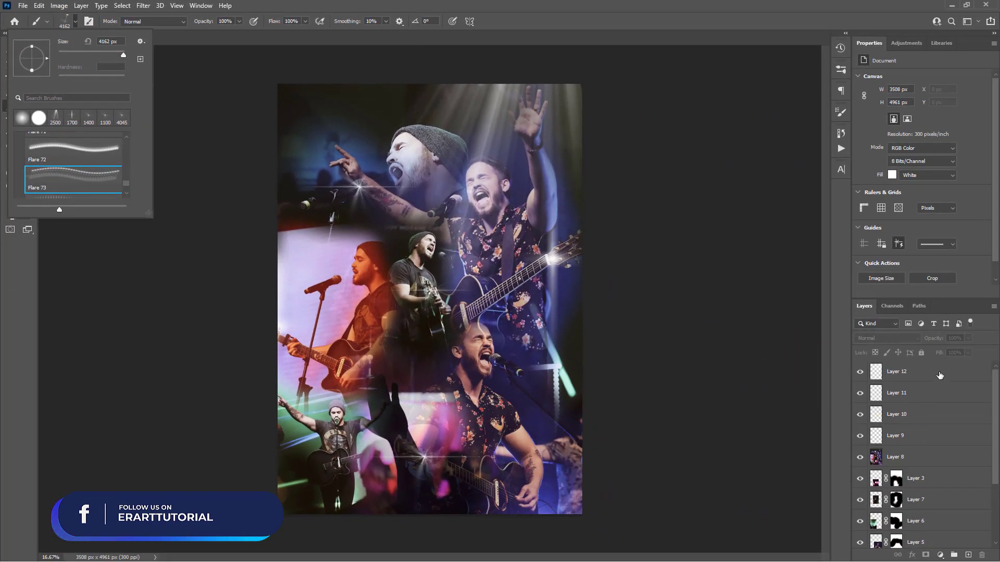
pyautogui.click(939, 375)
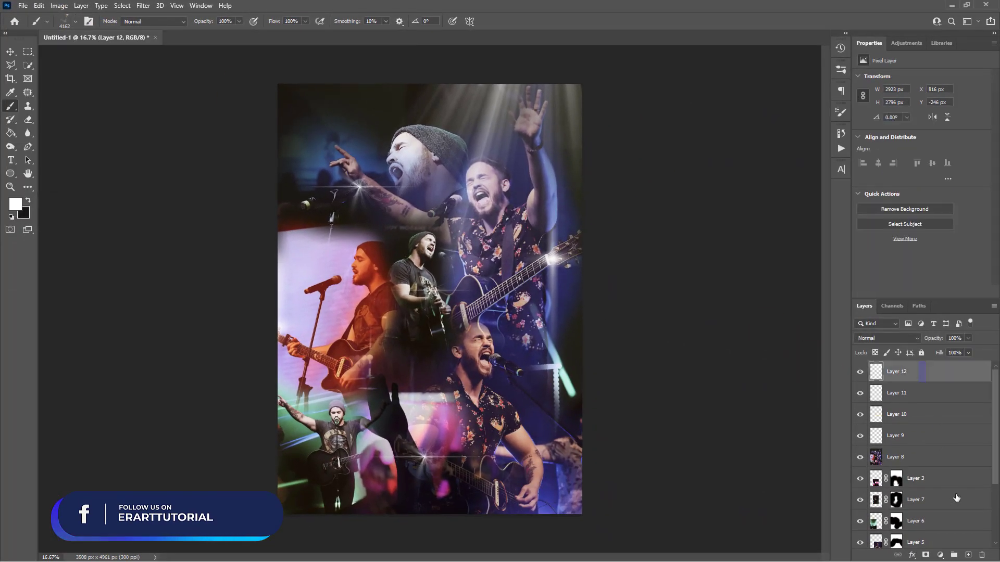
pyautogui.click(968, 555)
# Undo a trial 4162 px glow, reduce the brush to 1200 px and stamp small glows along the poster's side edges on Layer 13.
pyautogui.click(372, 216)
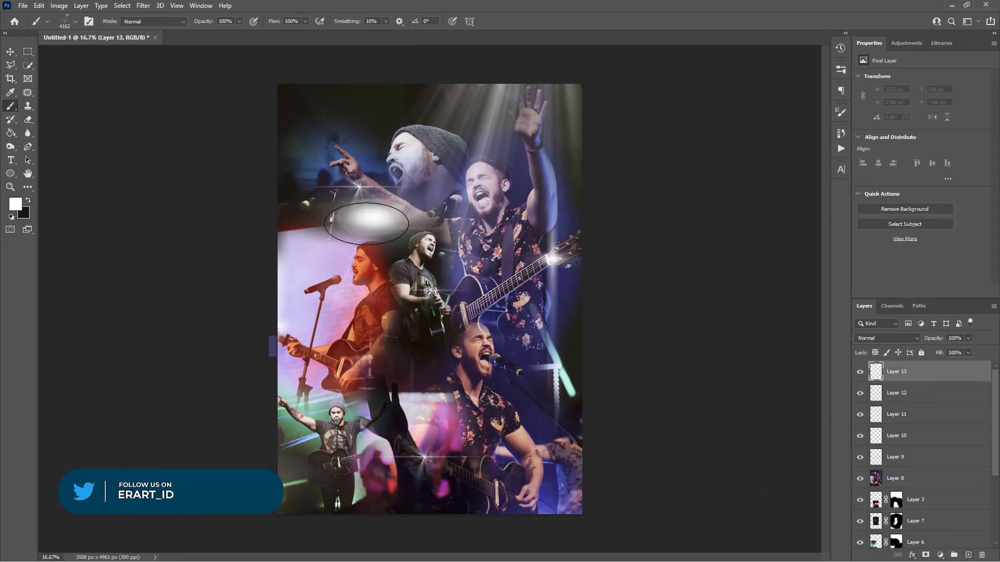
pyautogui.hotkey('ctrl', 'z')
pyautogui.press('[')
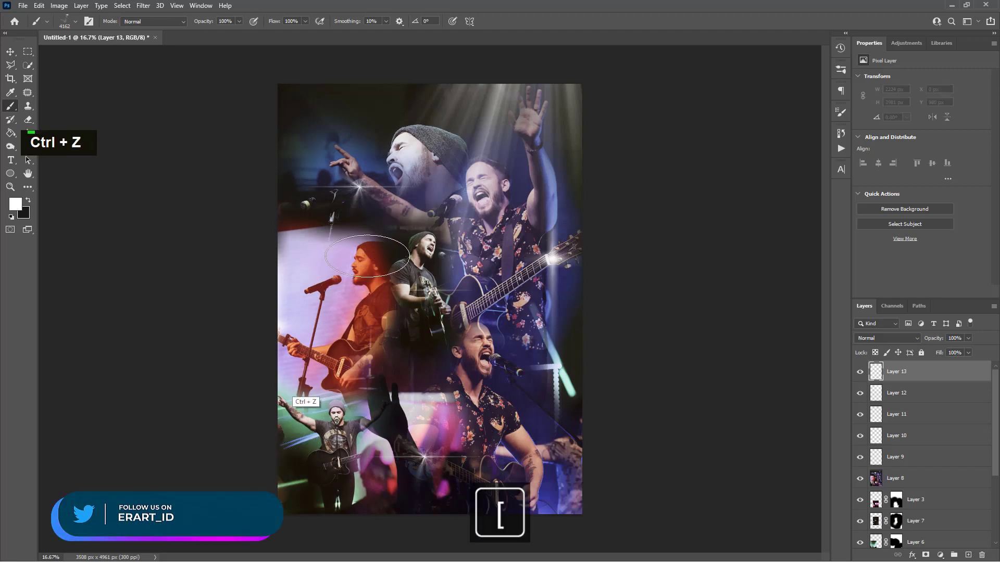
pyautogui.press('[')
pyautogui.press('[')
pyautogui.press('[')
pyautogui.press('[')
pyautogui.press('[')
pyautogui.press('[')
pyautogui.press('[')
pyautogui.press('[')
pyautogui.press('[')
pyautogui.press('[')
pyautogui.press('[')
pyautogui.press('[')
pyautogui.press('[')
pyautogui.press('[')
pyautogui.press('[')
pyautogui.press('[')
pyautogui.press('[')
pyautogui.press('[')
pyautogui.press('[')
pyautogui.press('[')
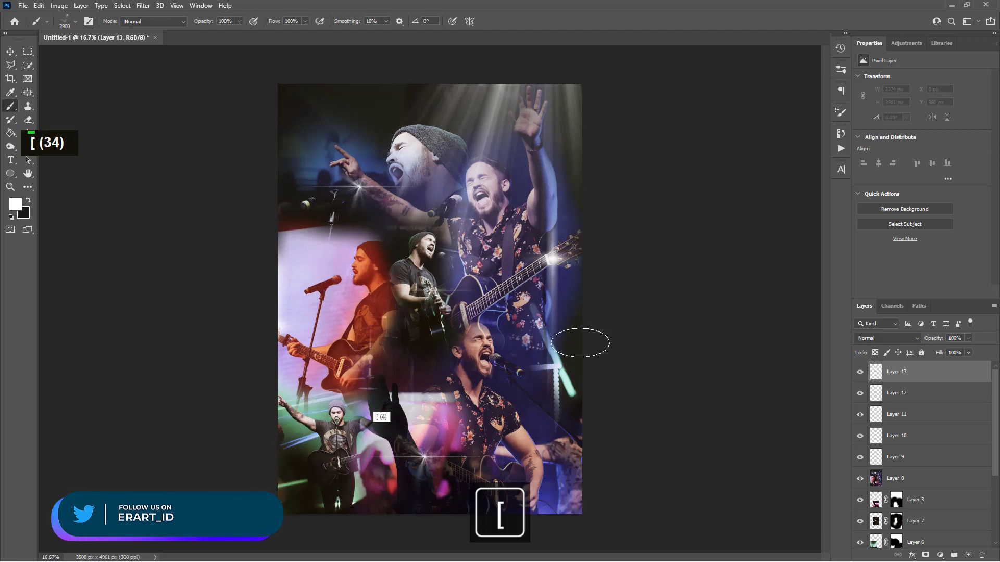
pyautogui.press('[')
pyautogui.press('[')
pyautogui.press('[')
pyautogui.press('[')
pyautogui.press('[')
pyautogui.press('[')
pyautogui.press('[')
pyautogui.press('[')
pyautogui.press('[')
pyautogui.press('[')
pyautogui.press('[')
pyautogui.press('[')
pyautogui.press('[')
pyautogui.press('[')
pyautogui.press('[')
pyautogui.press('[')
pyautogui.press('[')
pyautogui.press('[')
pyautogui.press('[')
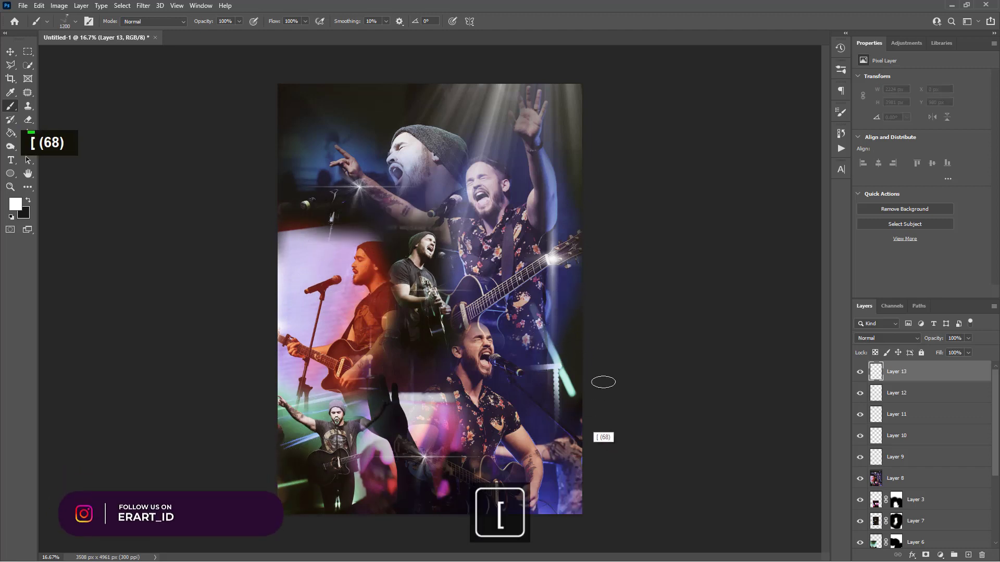
pyautogui.moveTo(585, 363); pyautogui.dragTo(570, 412)
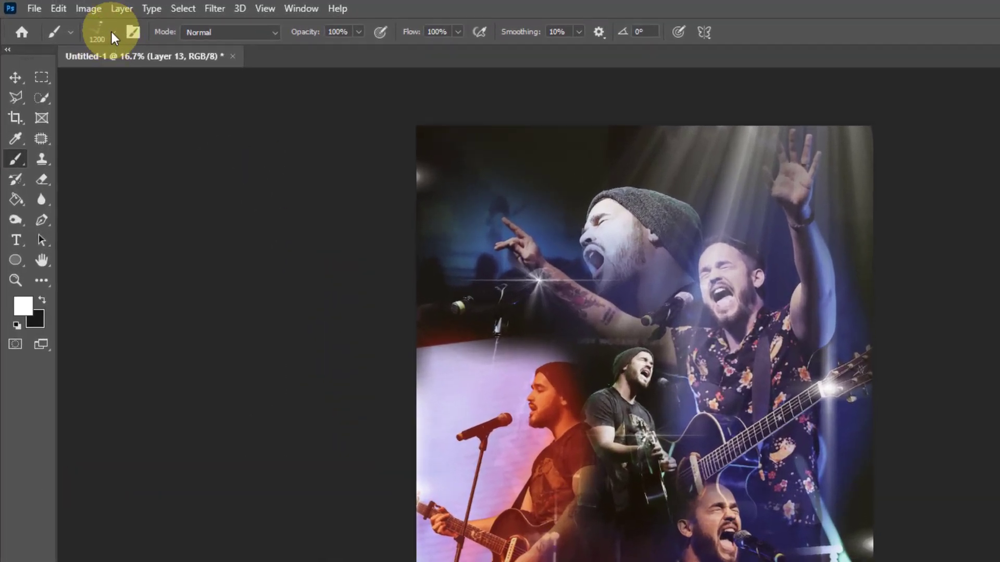
# Select the Flare 71 brush and add a new empty layer above Layer 13.
pyautogui.click(75, 22)
pyautogui.doubleClick(121, 222)
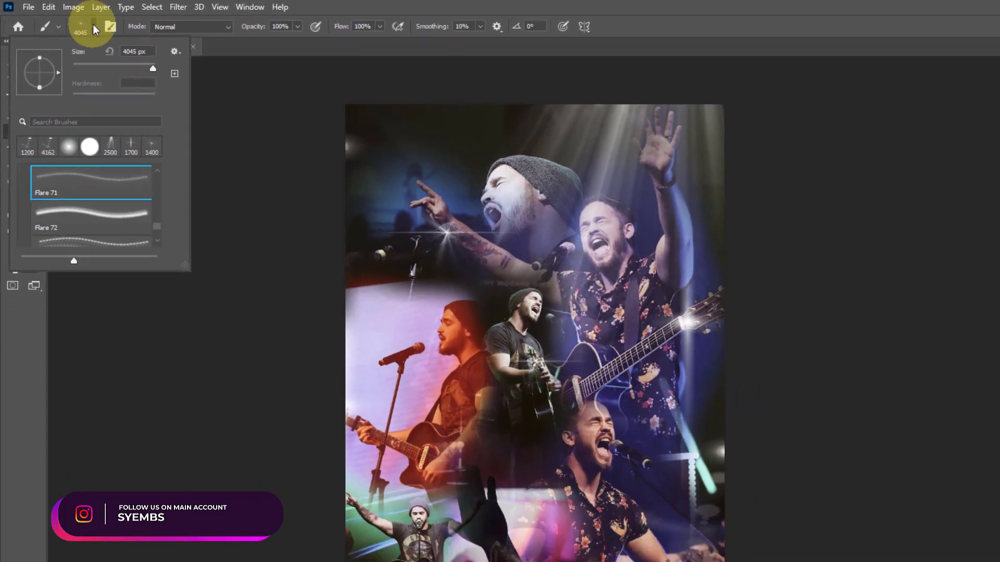
pyautogui.click(117, 33)
pyautogui.click(968, 555)
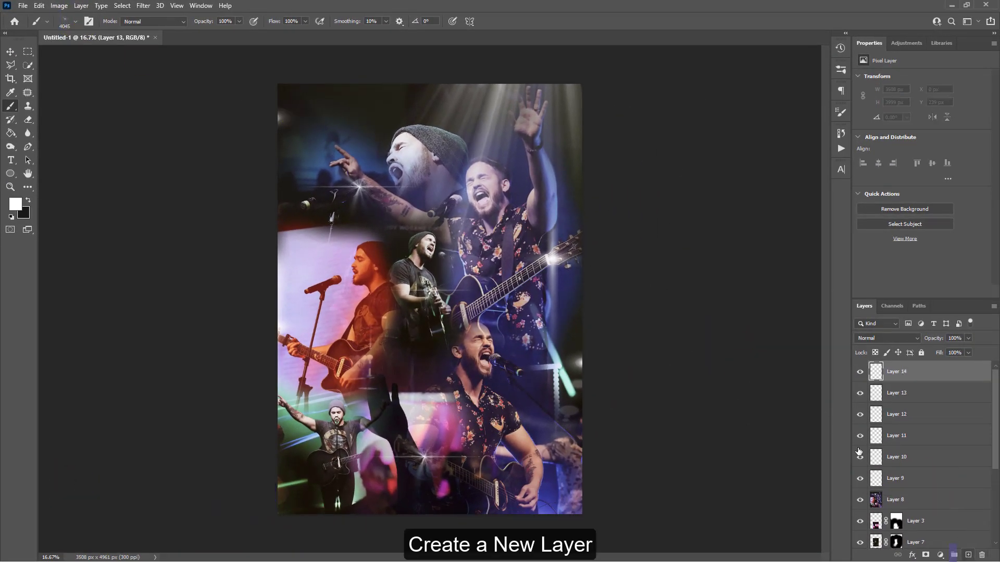
# Enlarge the flare brush to 4300 px and stamp flares on the poster's upper-left and right edges on Layer 14, undoing a misplaced one.
pyautogui.press(']')
pyautogui.press(']')
pyautogui.press(']')
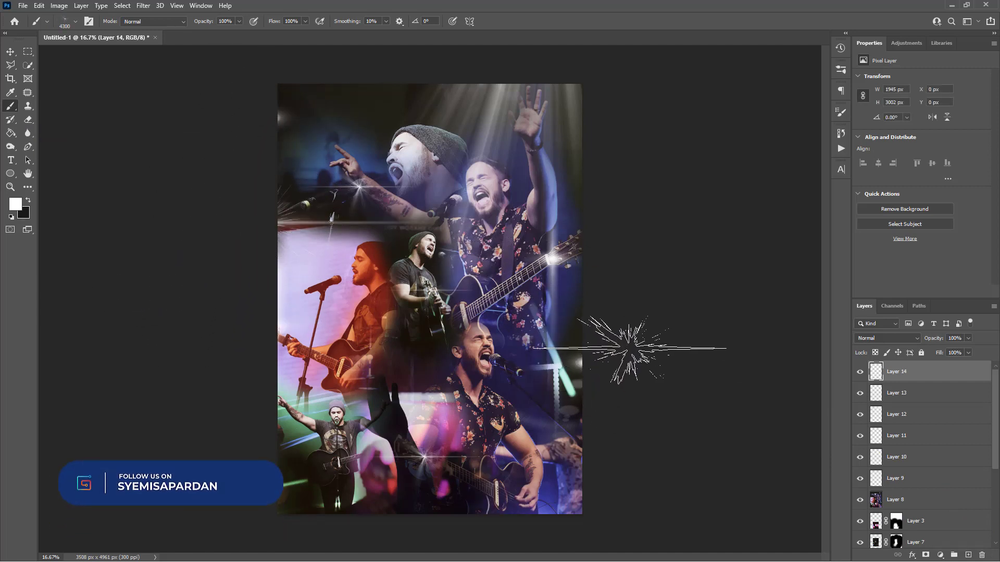
pyautogui.click(599, 337)
pyautogui.hotkey('ctrl', 'z')
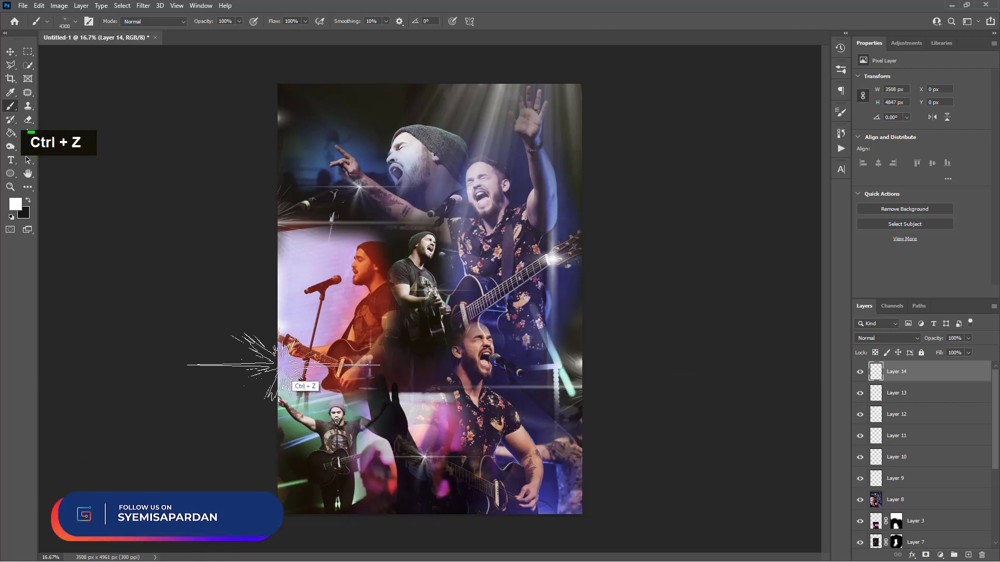
# Stamp a flare at the poster's lower-left corner on Layer 14 and undo the misplaced upper-left one.
pyautogui.click(268, 479)
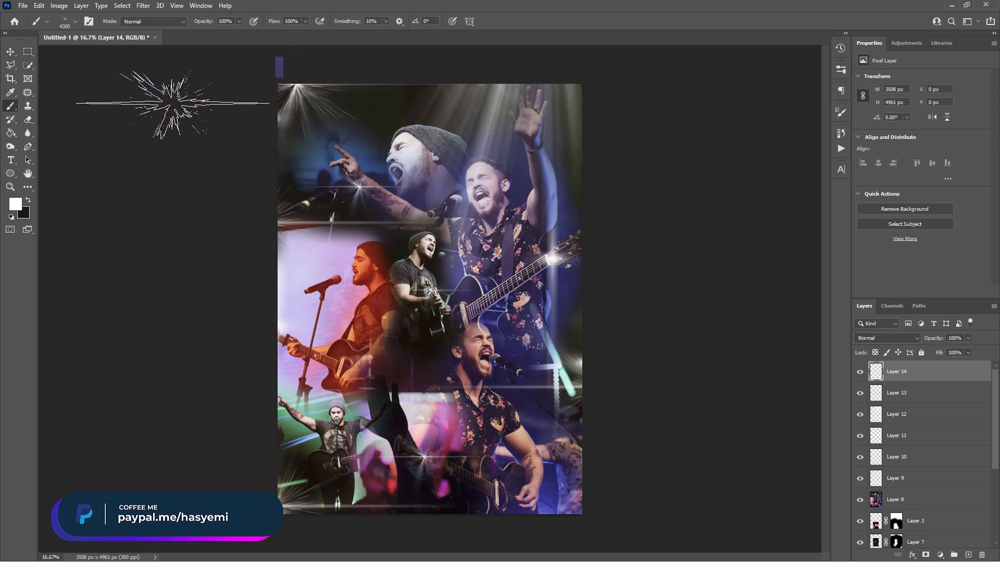
pyautogui.hotkey('ctrl', 'z')
pyautogui.hotkey('ctrl', 'z')
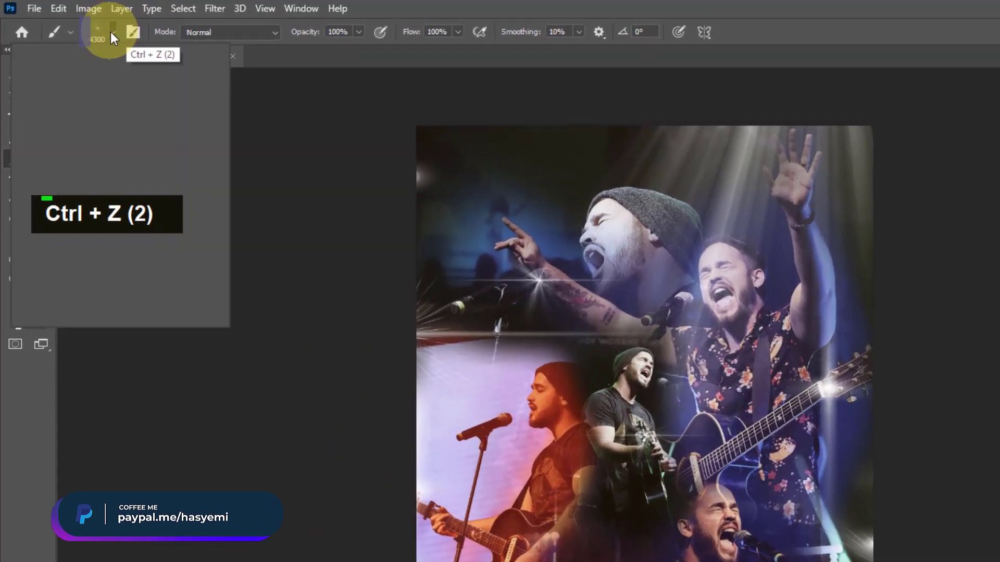
# Try stamping a 3387 px Flare 70 starburst over the poster's upper-left area and undo it.
pyautogui.click(82, 23)
pyautogui.scroll(2, 108, 139)
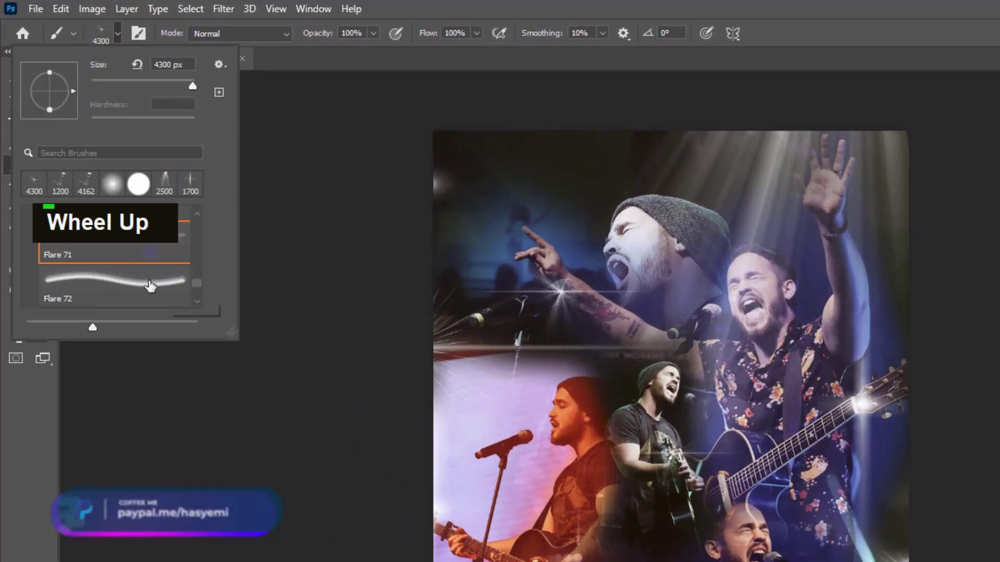
pyautogui.scroll(3, 122, 292)
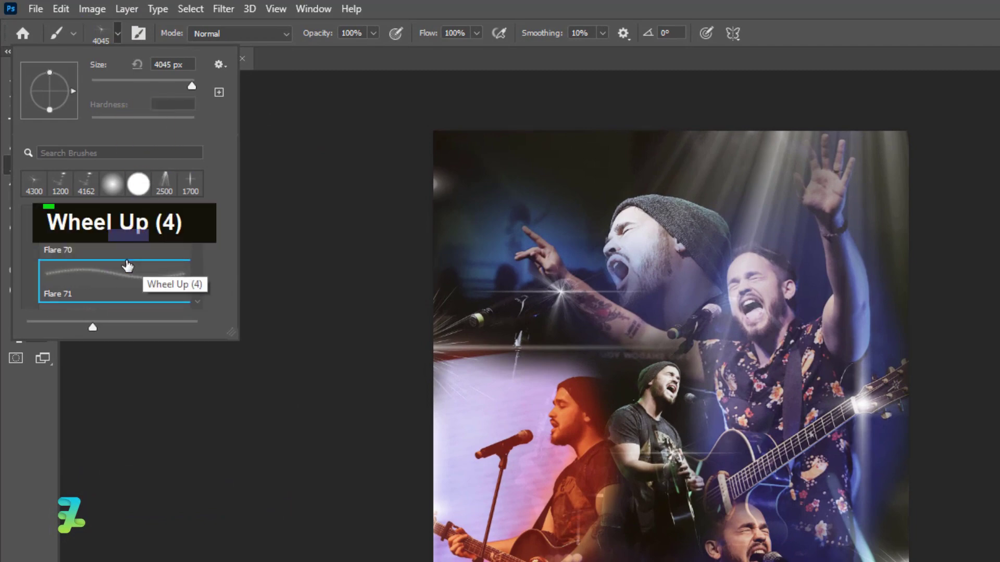
pyautogui.scroll(2, 130, 271)
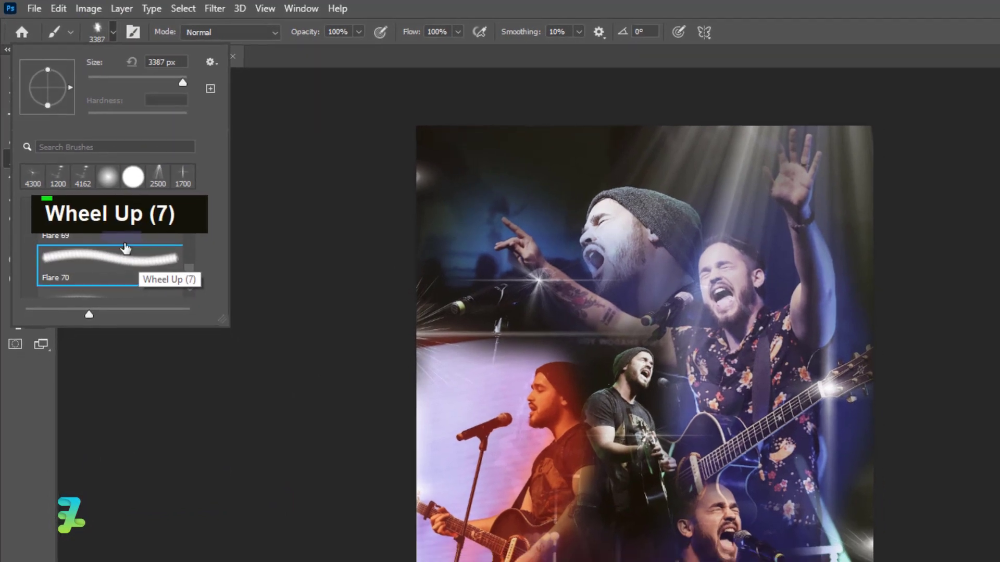
pyautogui.click(260, 161)
pyautogui.click(569, 216)
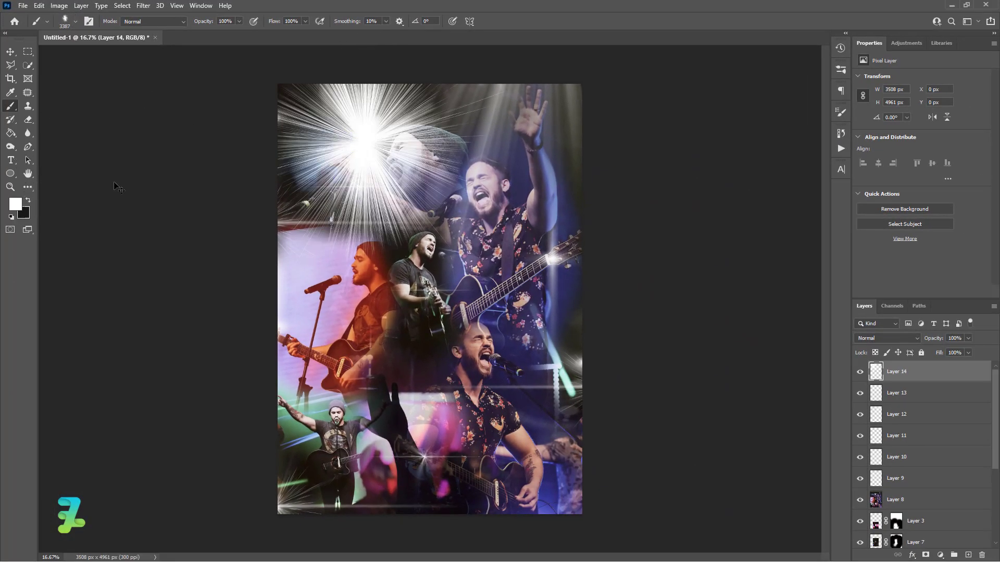
pyautogui.hotkey('ctrl', 'z')
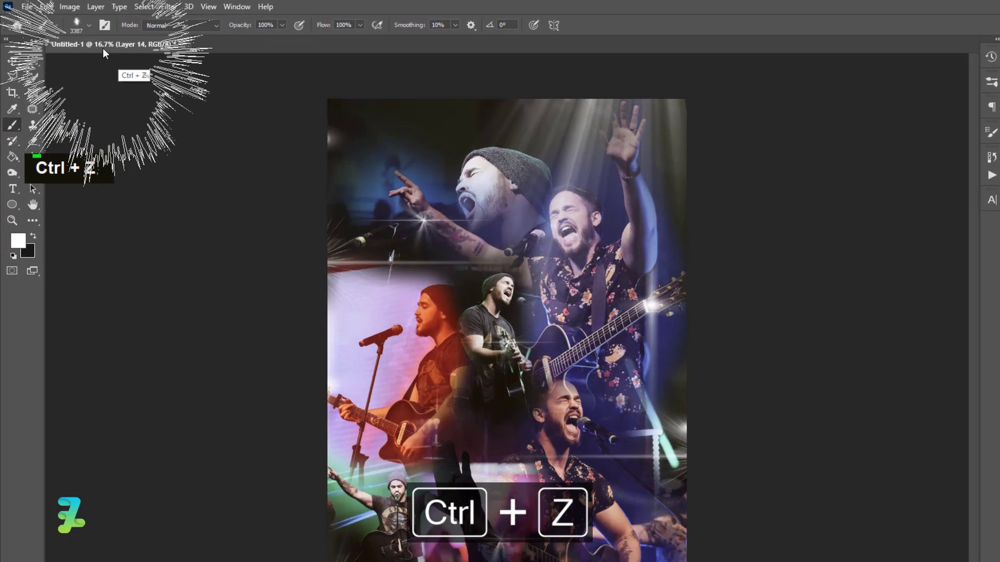
# Select the Flare 69 brush at 3797 px and add a new empty layer above Layer 14.
pyautogui.click(75, 21)
pyautogui.scroll(2, 87, 166)
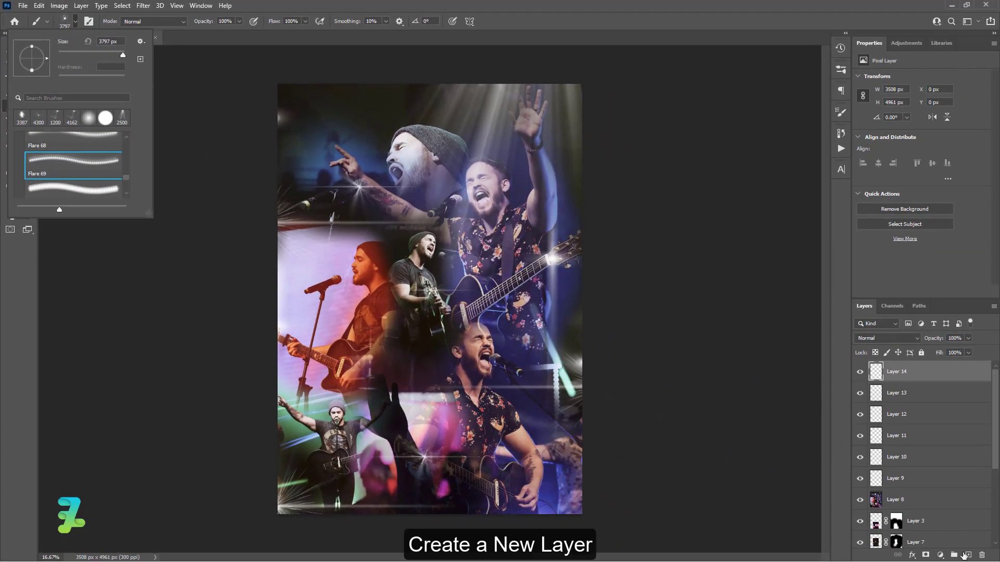
pyautogui.click(966, 554)
pyautogui.click(966, 554)
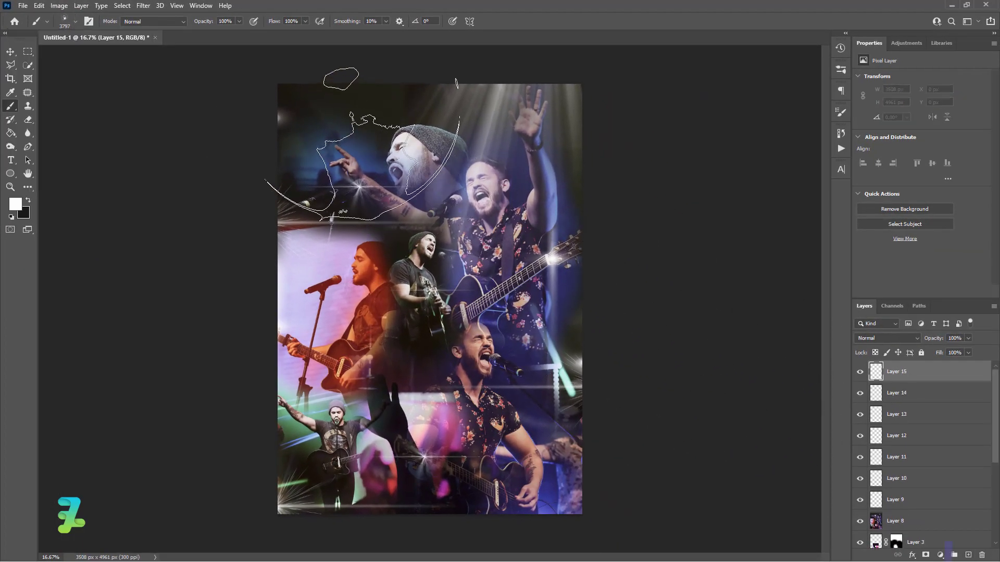
# Stamp the 3797 px flare on the poster's upper-left edge on Layer 15, undoing the misplaced attempts.
pyautogui.click(262, 165)
pyautogui.hotkey('ctrl', 'z')
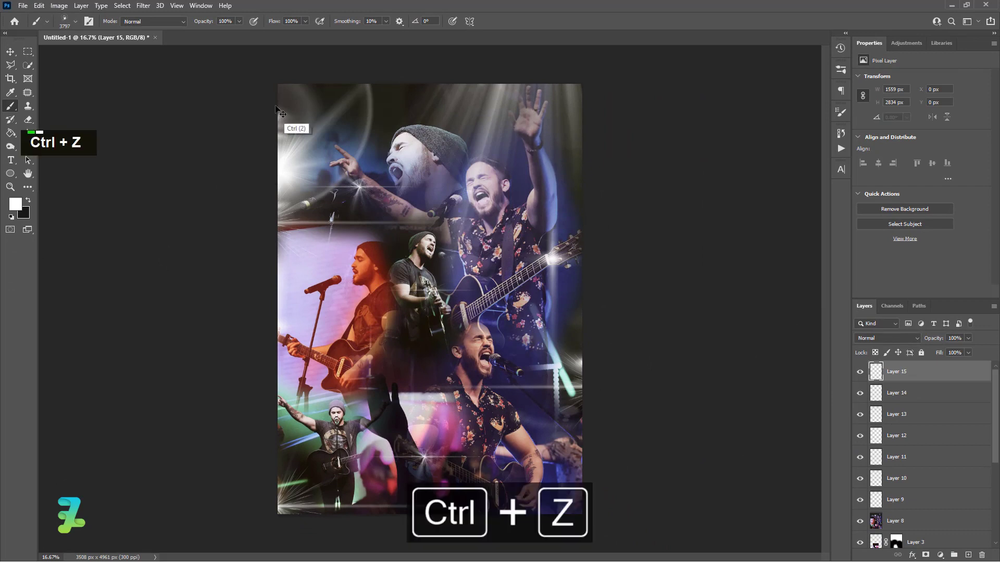
pyautogui.hotkey('ctrl', 'z')
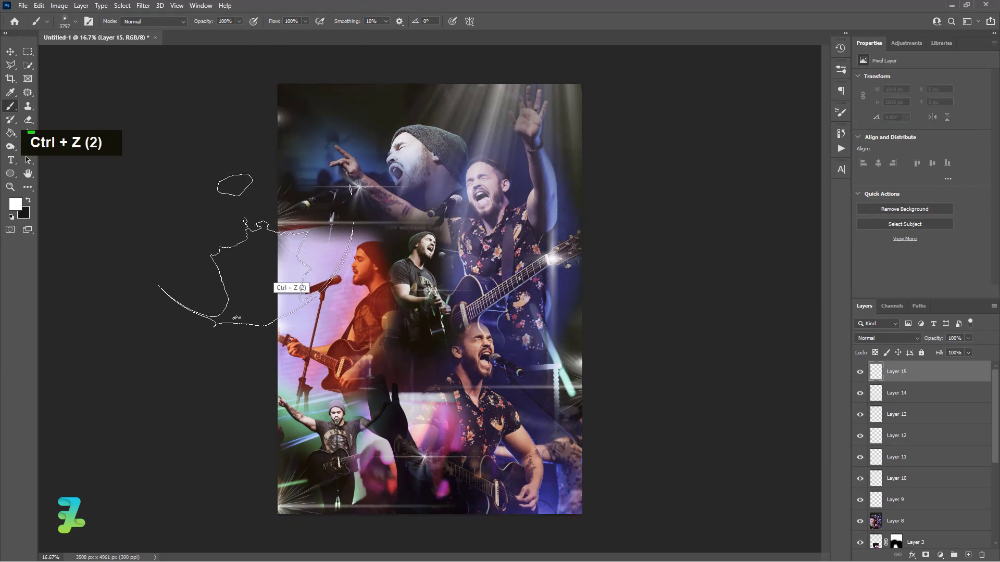
pyautogui.hotkey('ctrl', 'z')
pyautogui.click(272, 158)
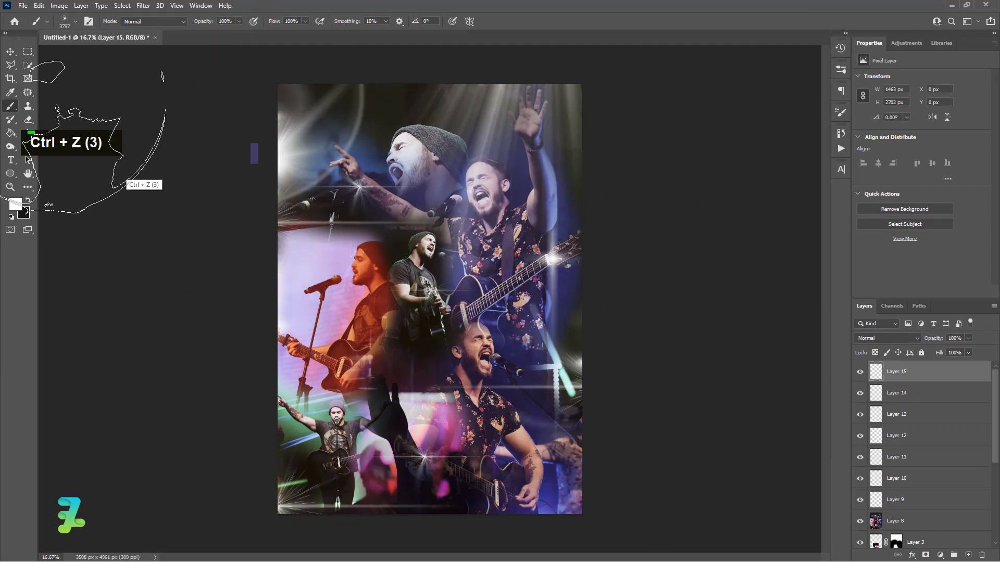
# Add a layer mask to Layer 15 and set up a soft round 1400 px brush with black foreground.
pyautogui.click(925, 555)
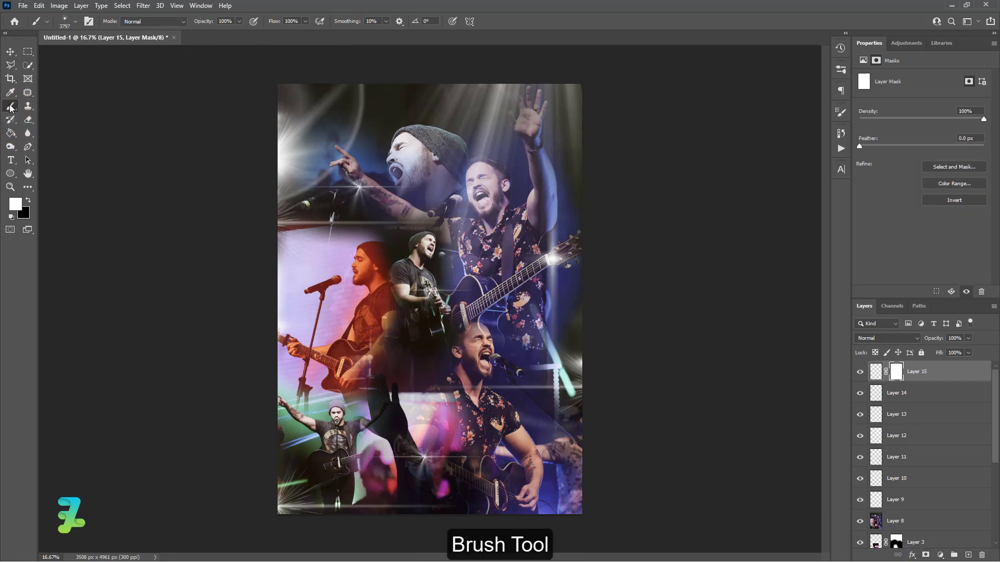
pyautogui.click(76, 22)
pyautogui.click(122, 120)
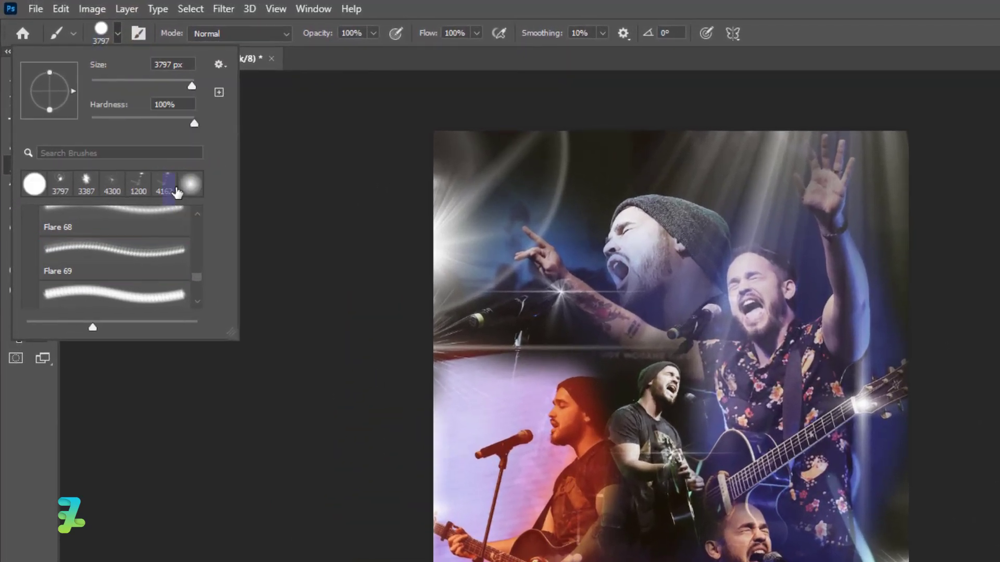
pyautogui.doubleClick(172, 105)
pyautogui.write('0')
pyautogui.press('Return')
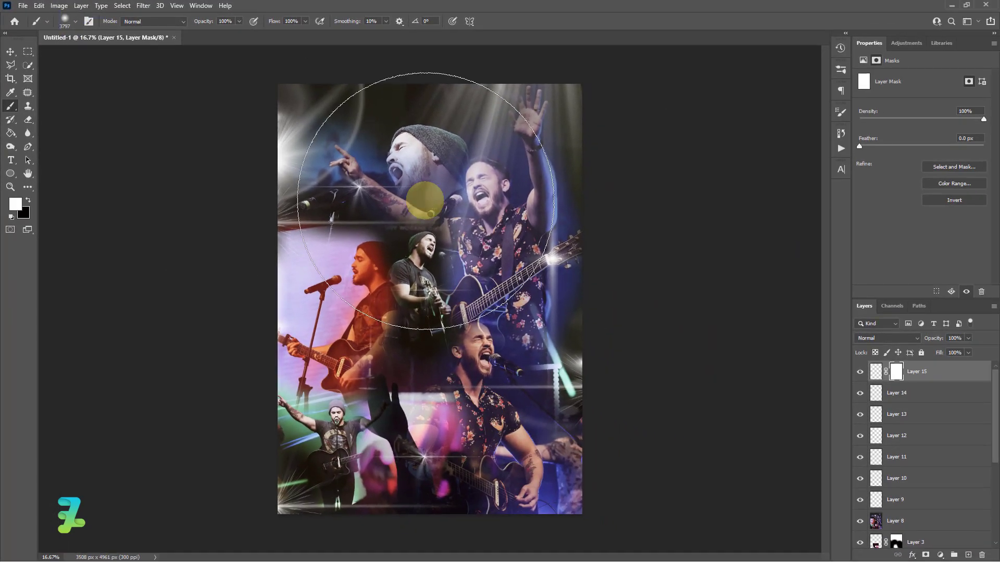
pyautogui.press('[')
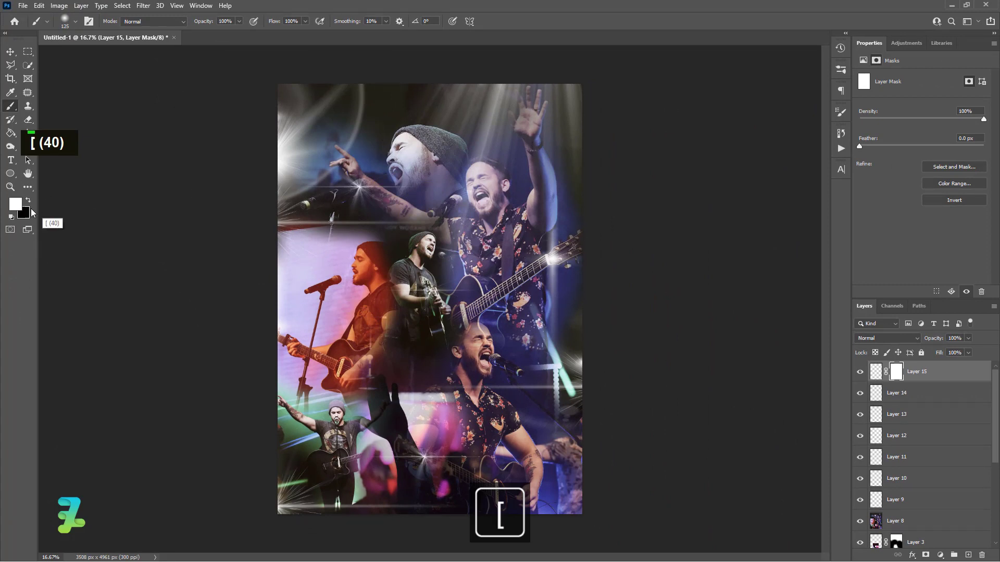
pyautogui.press(']')
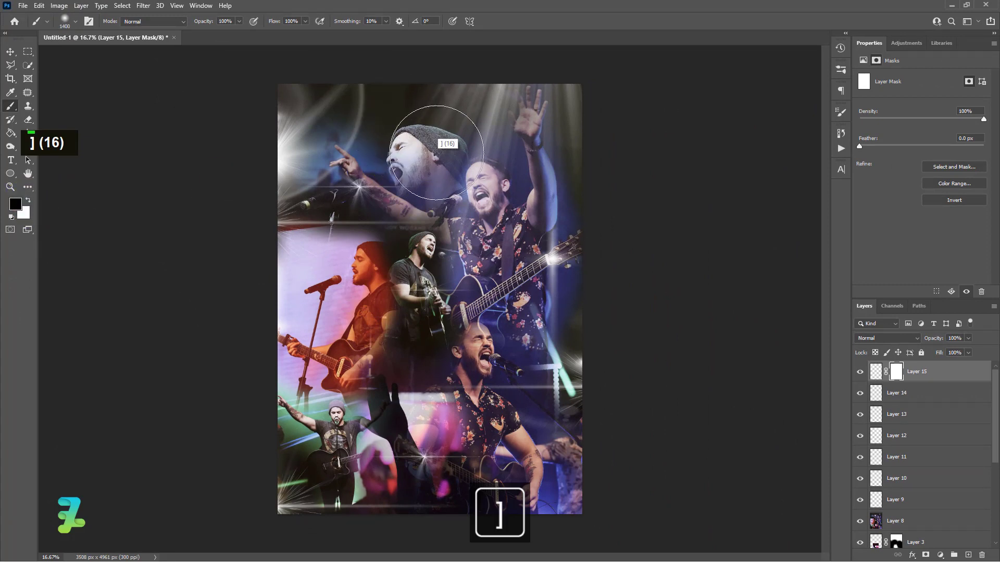
# Paint black on the Layer 15 mask to hide the flare over the beanie-wearing singer's face, his arm and the orange-lit guitarist.
pyautogui.doubleClick(402, 157)
pyautogui.doubleClick(290, 263)
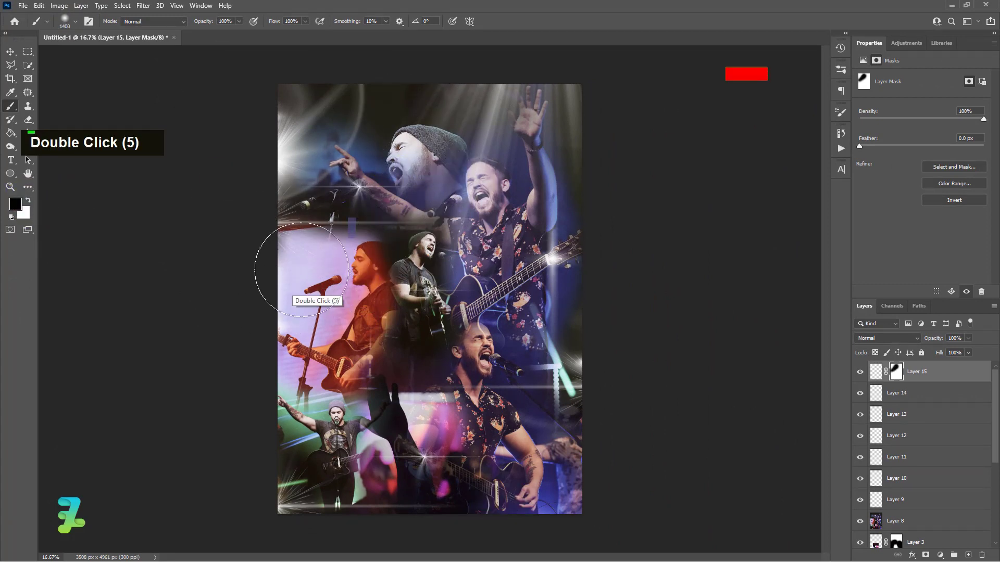
pyautogui.doubleClick(295, 246)
pyautogui.doubleClick(403, 195)
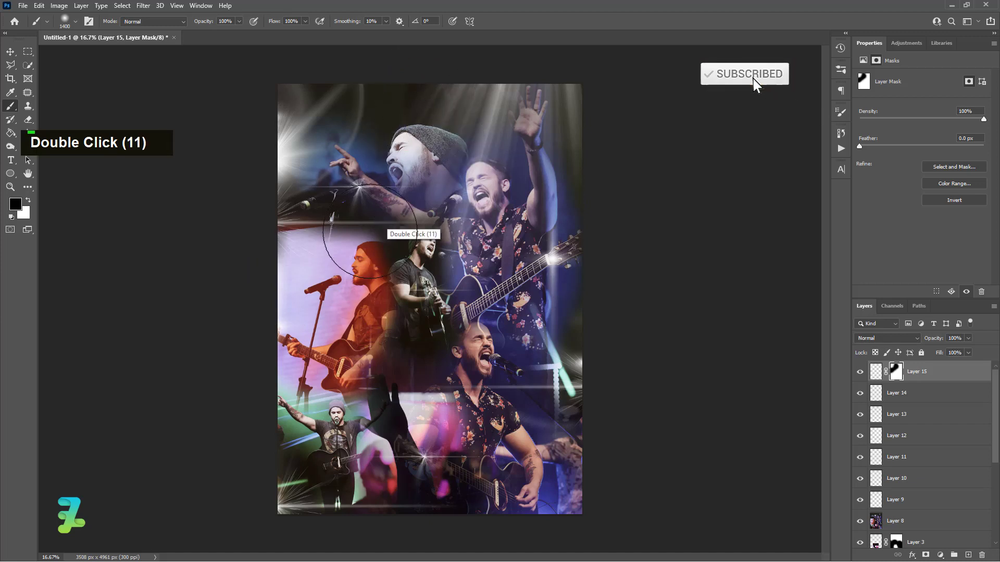
pyautogui.doubleClick(362, 255)
pyautogui.click(364, 214)
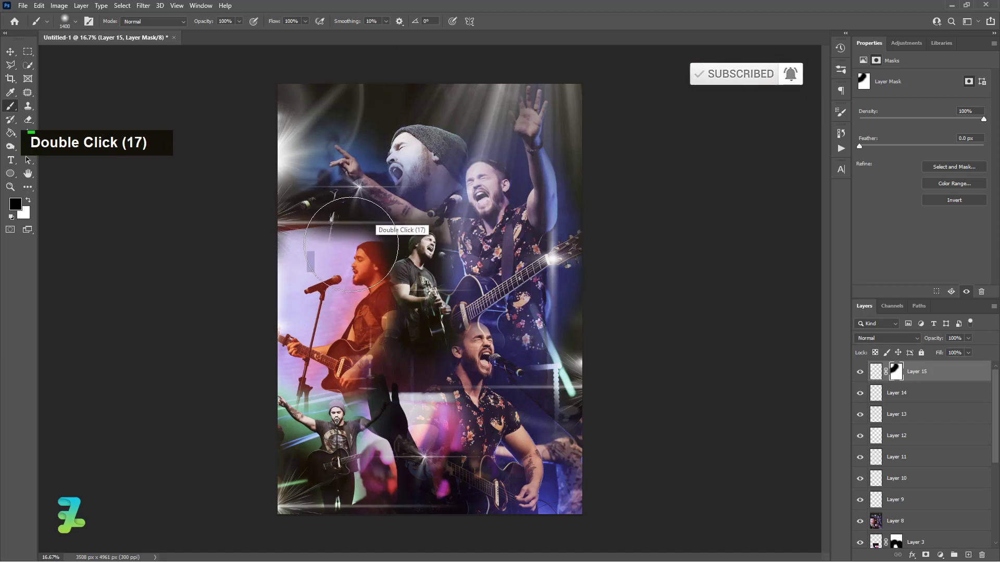
pyautogui.click(338, 227)
pyautogui.click(311, 238)
pyautogui.click(284, 250)
pyautogui.click(247, 256)
pyautogui.click(204, 219)
pyautogui.click(211, 216)
pyautogui.click(201, 259)
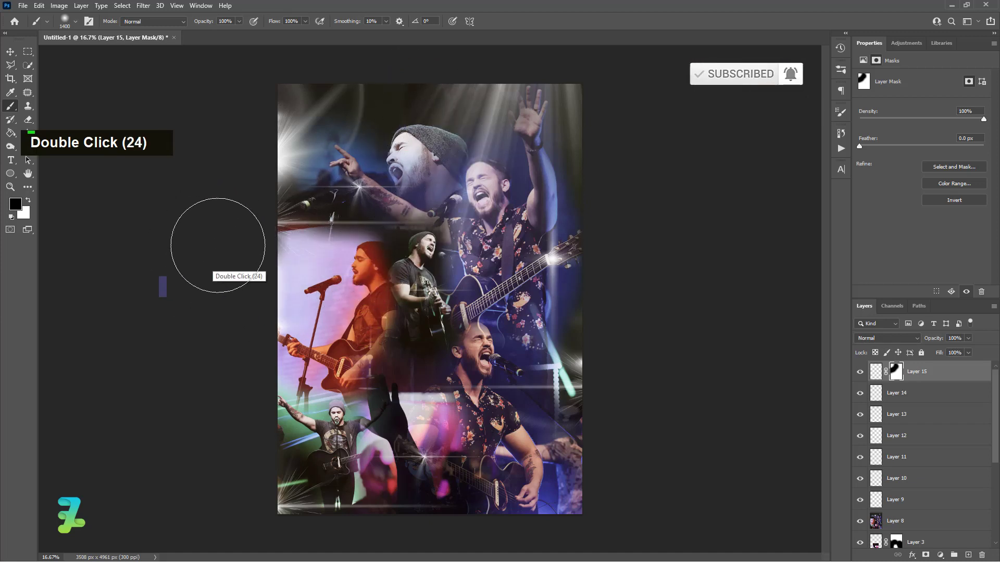
pyautogui.click(226, 250)
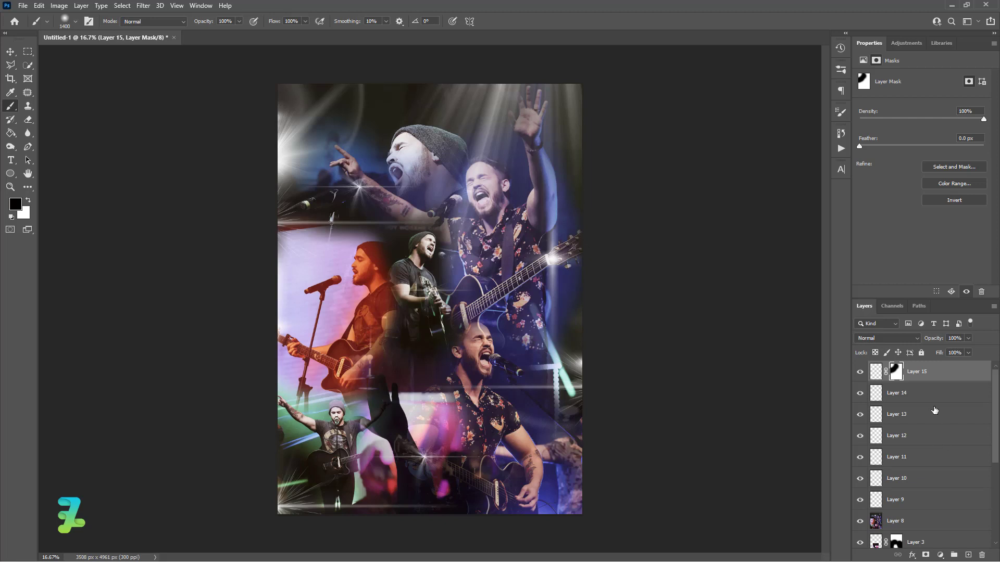
# Stamp all visible layers into a new top layer and add a Warming Filter (85) Photo Filter adjustment at 25% density.
pyautogui.hotkey('ctrl', 'shift', 'alt', 'e')
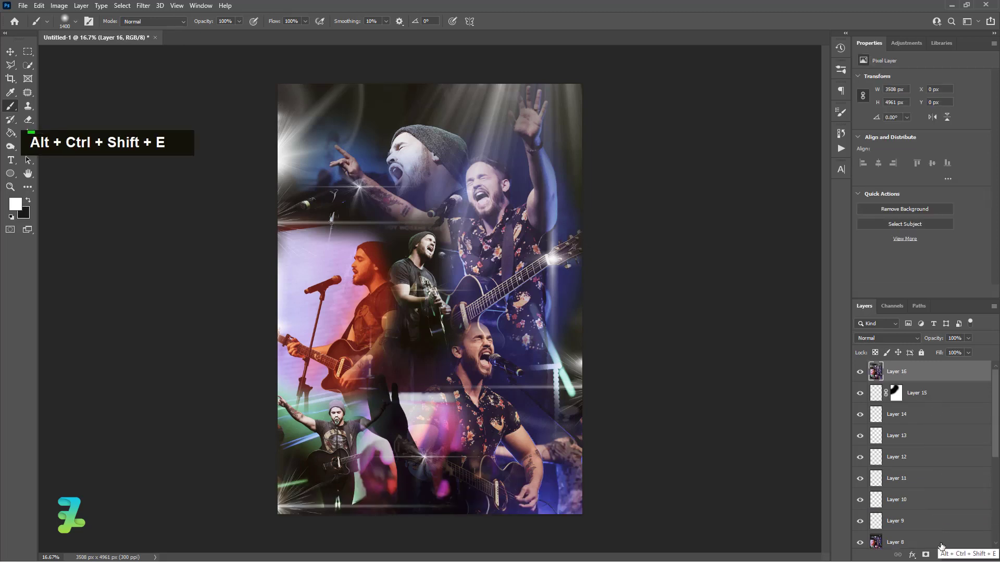
pyautogui.click(940, 554)
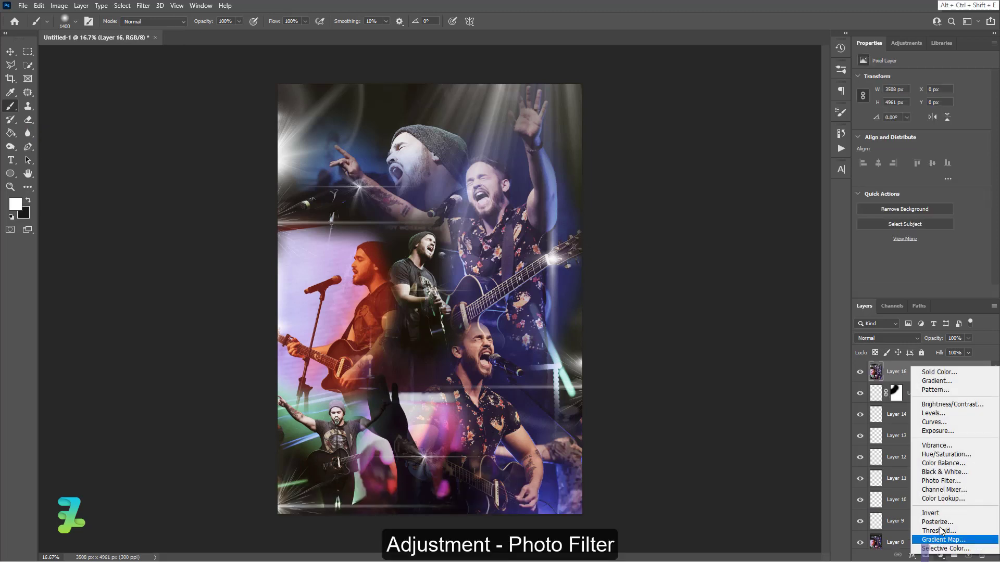
pyautogui.click(941, 481)
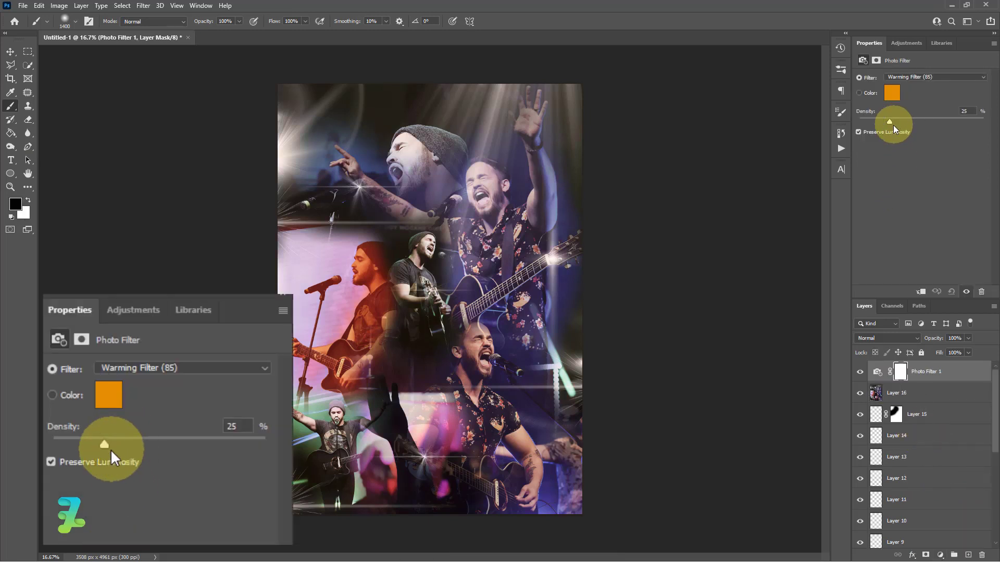
pyautogui.moveTo(891, 122)
pyautogui.mouseDown()
pyautogui.moveTo(880, 123)
pyautogui.moveTo(888, 128)
pyautogui.mouseUp()
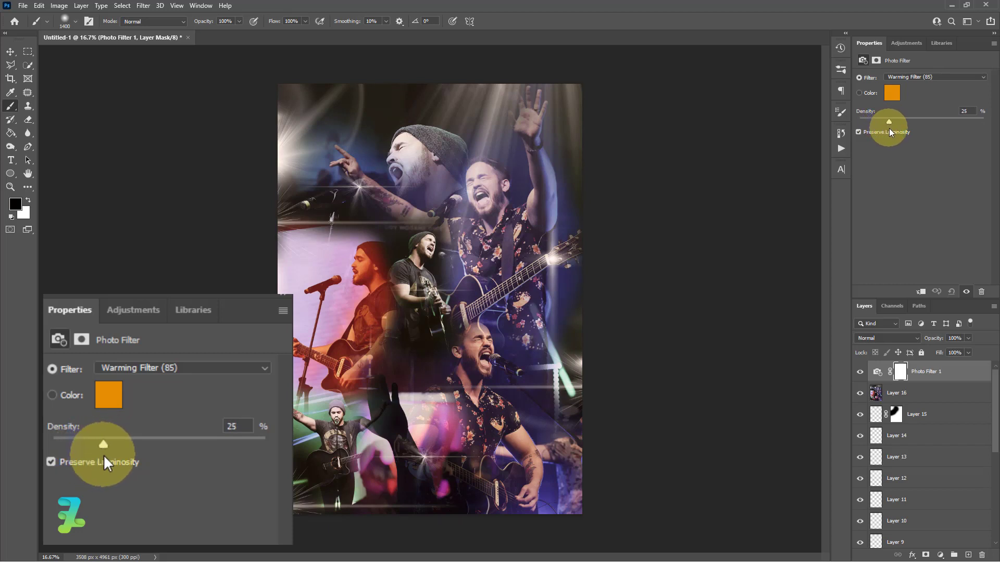
# Apply Add Noise to Layer 16 with amount 15.36%, Uniform distribution and Monochromatic on.
pyautogui.click(885, 392)
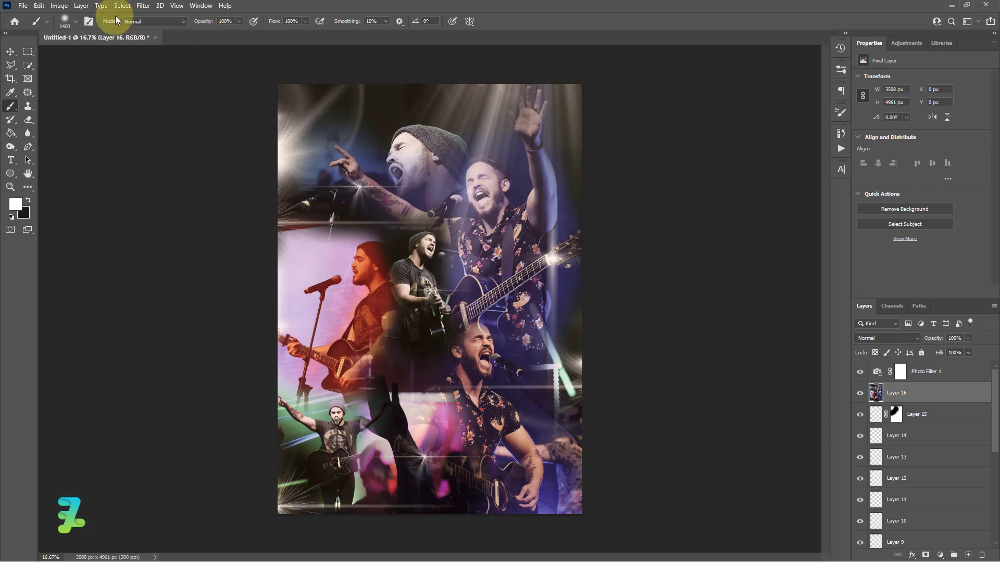
pyautogui.click(143, 5)
pyautogui.moveTo(226, 168)
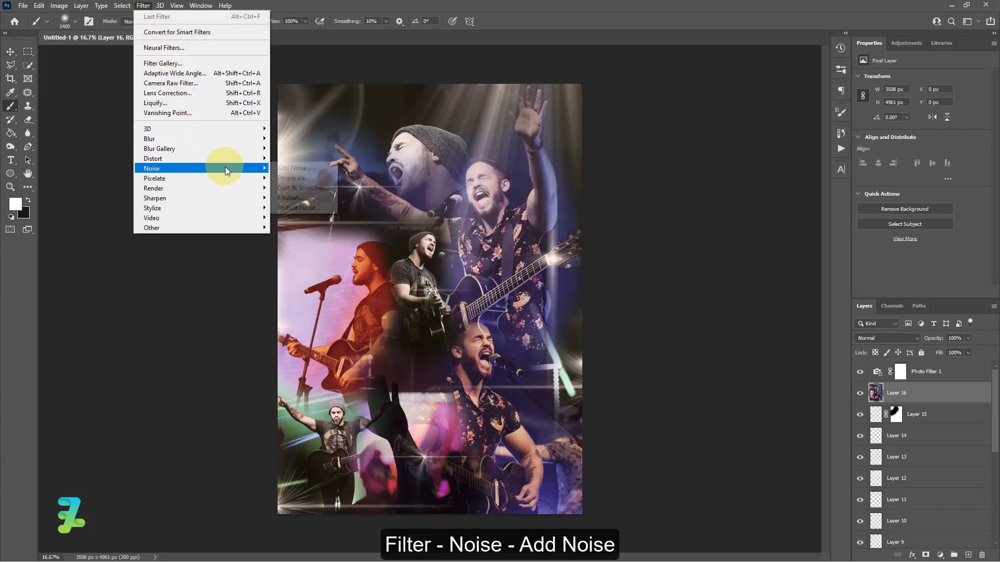
pyautogui.click(294, 168)
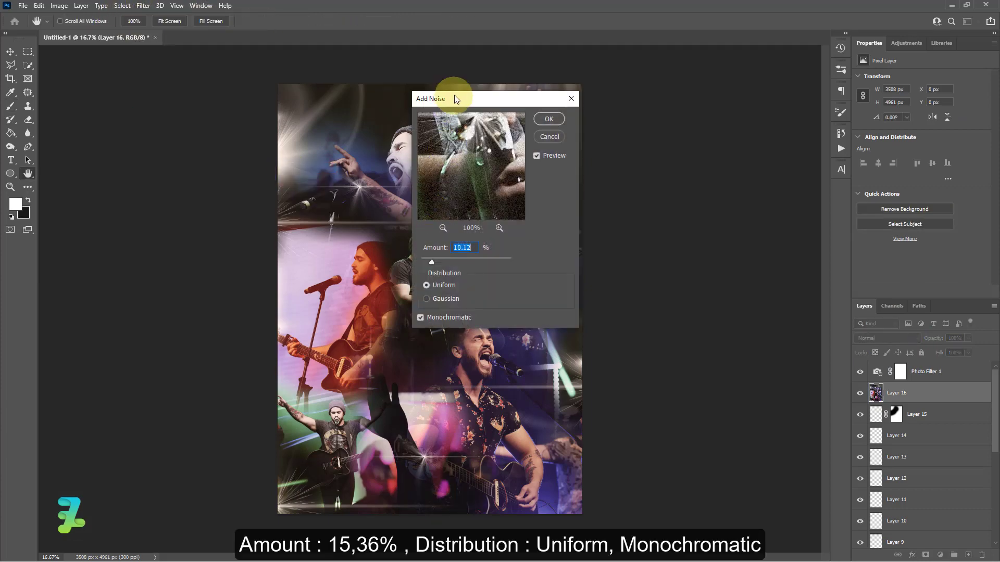
pyautogui.moveTo(454, 99); pyautogui.dragTo(655, 121)
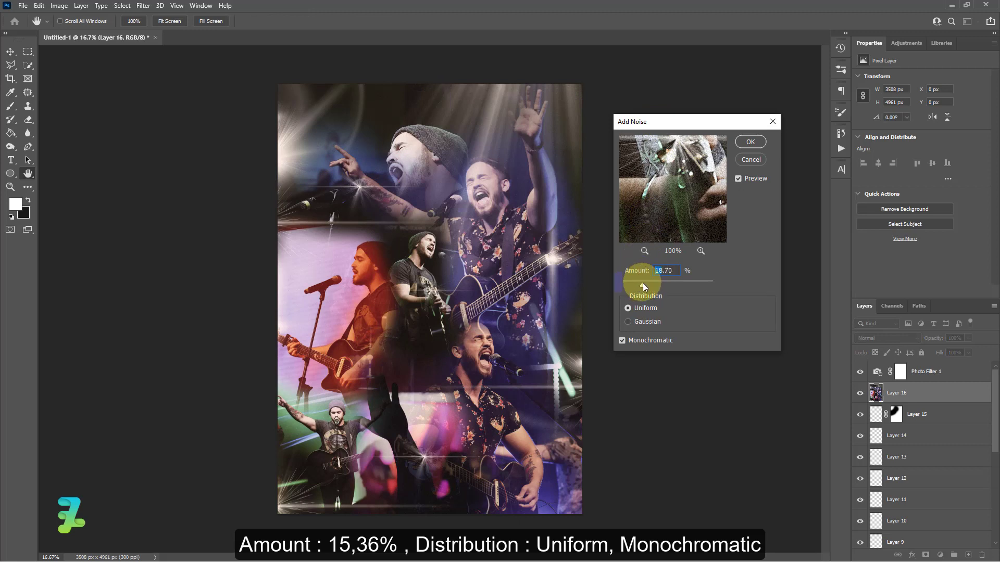
pyautogui.moveTo(643, 283); pyautogui.dragTo(640, 283)
pyautogui.click(754, 142)
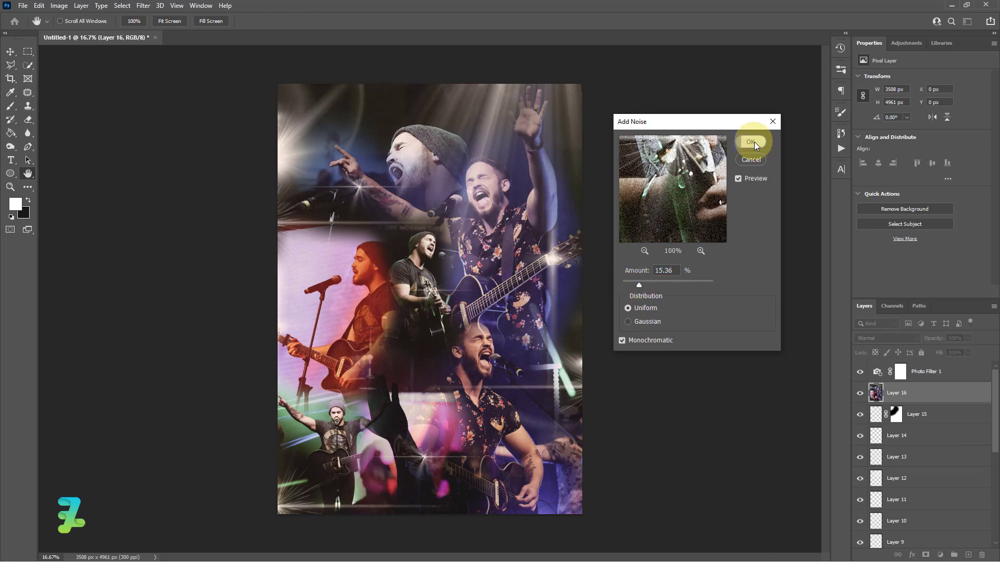
pyautogui.press('b')
# Add an Exposure adjustment layer above Layer 16 and adjust its offset.
pyautogui.click(940, 554)
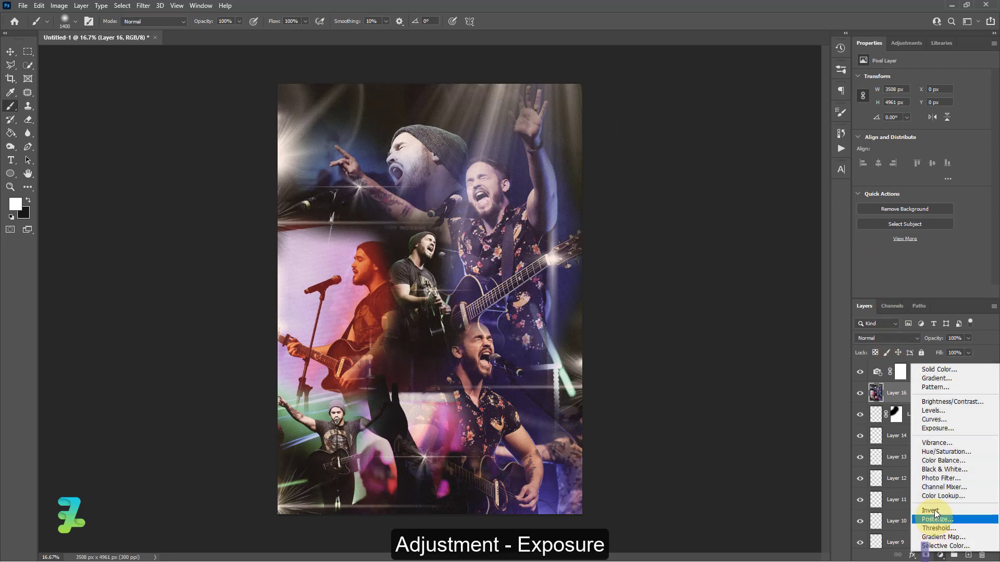
pyautogui.click(940, 429)
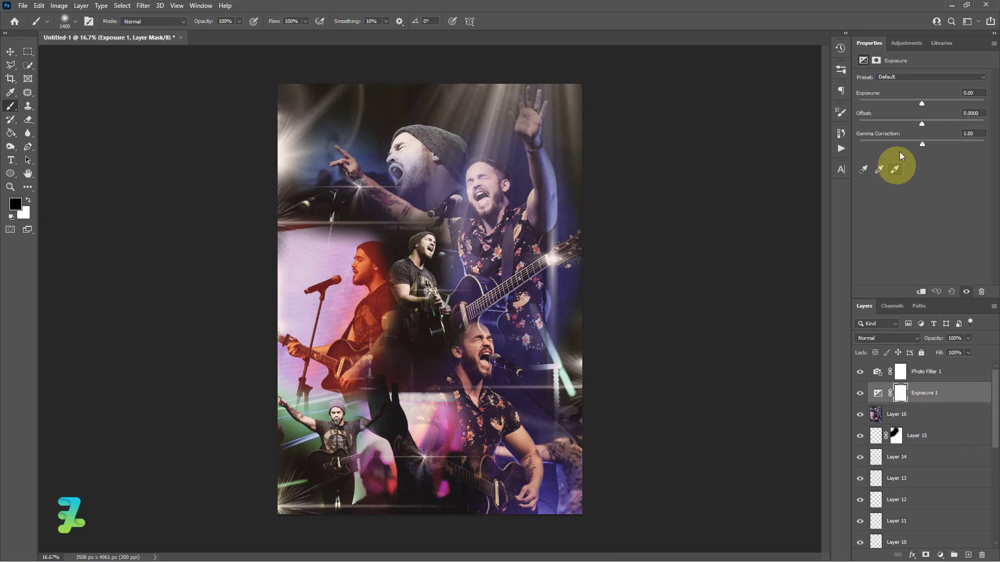
pyautogui.moveTo(920, 124)
pyautogui.mouseDown()
pyautogui.moveTo(890, 122)
pyautogui.moveTo(925, 126)
pyautogui.moveTo(907, 136)
pyautogui.moveTo(907, 121)
pyautogui.moveTo(893, 124)
pyautogui.mouseUp()
# Set the Photo Filter adjustment's density to 28% and switch to the Move tool.
pyautogui.click(882, 370)
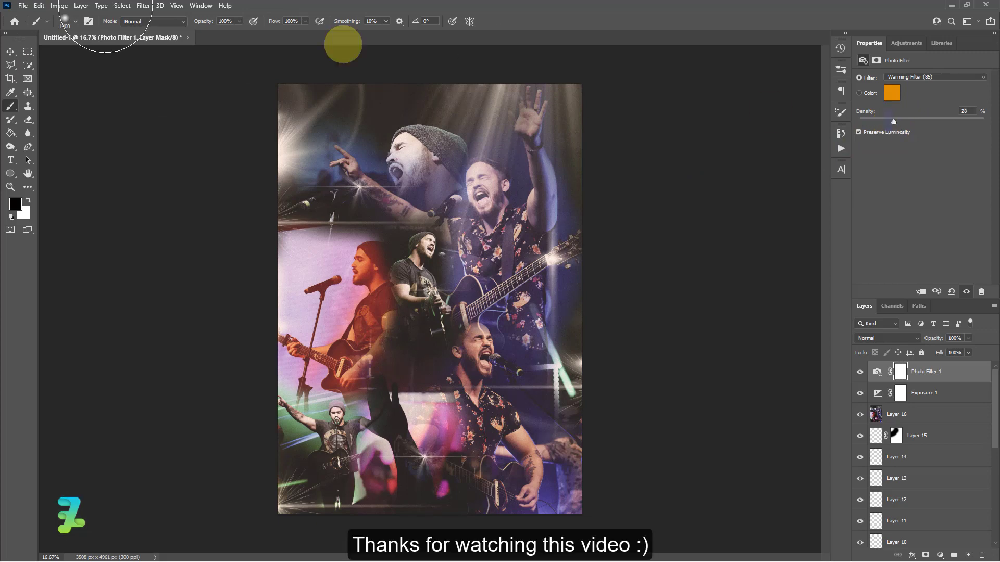
pyautogui.click(10, 51)
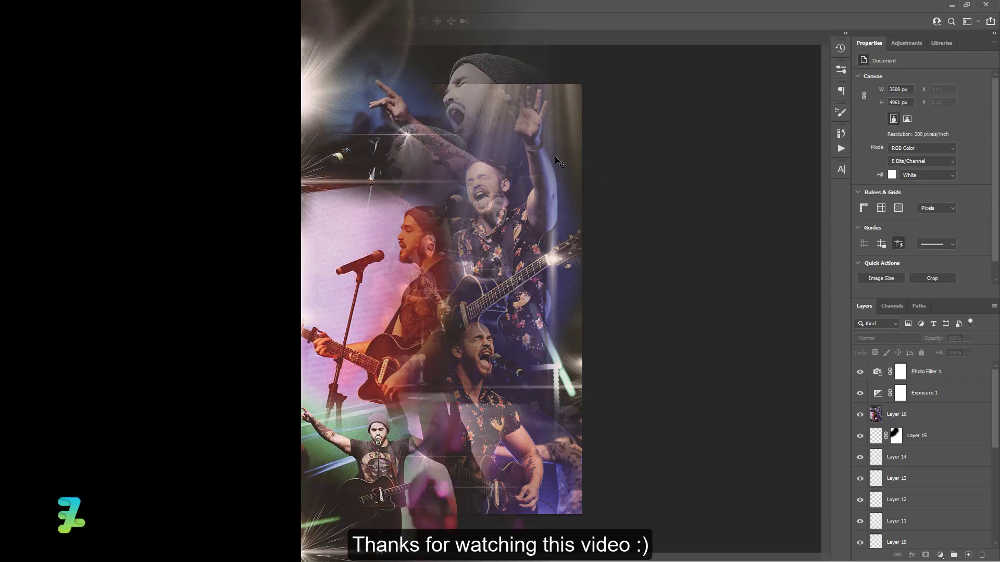